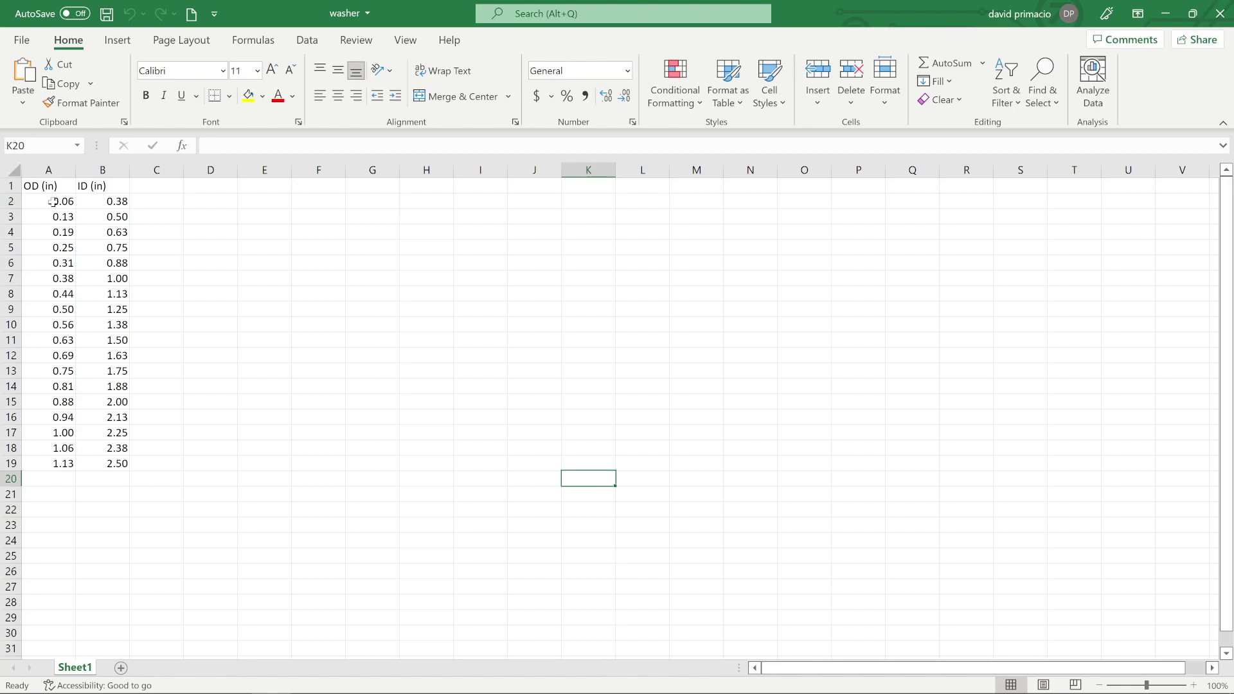
Step: Switch from Excel to Firefox's Bolt Depot 'Fender washers, Stainless steel 18-8' page
key(alt+Tab)
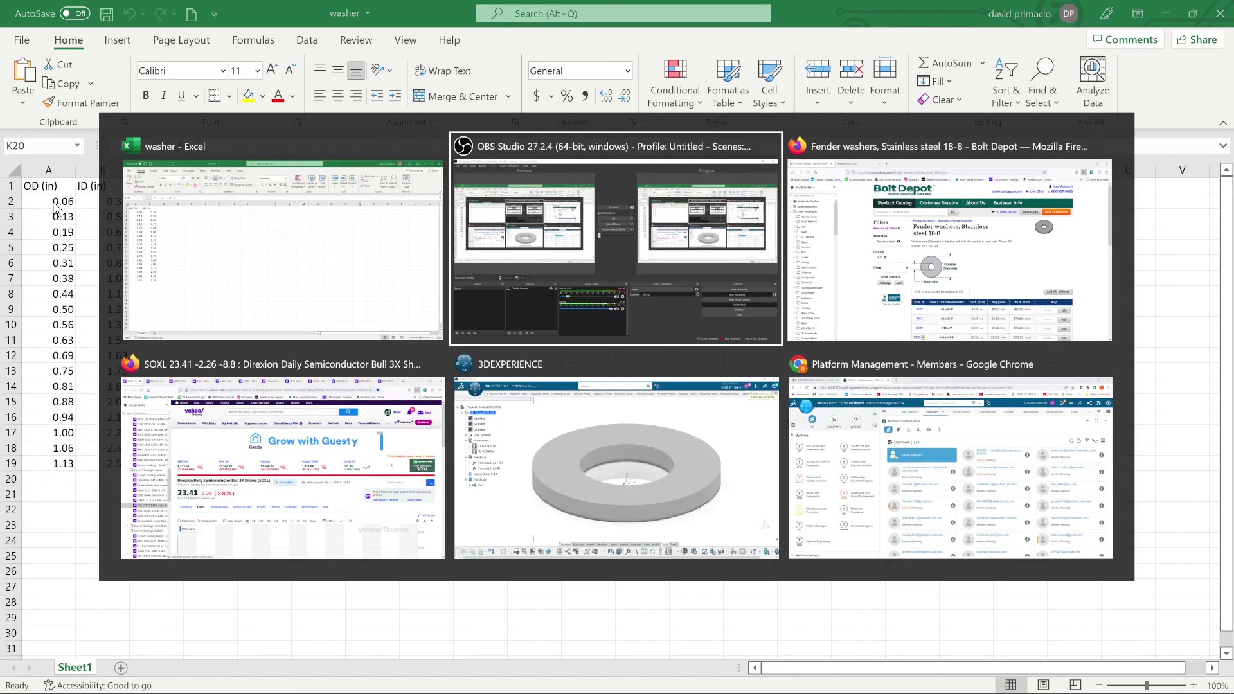
key(alt+Tab)
key(alt+Tab)
key(alt+Tab)
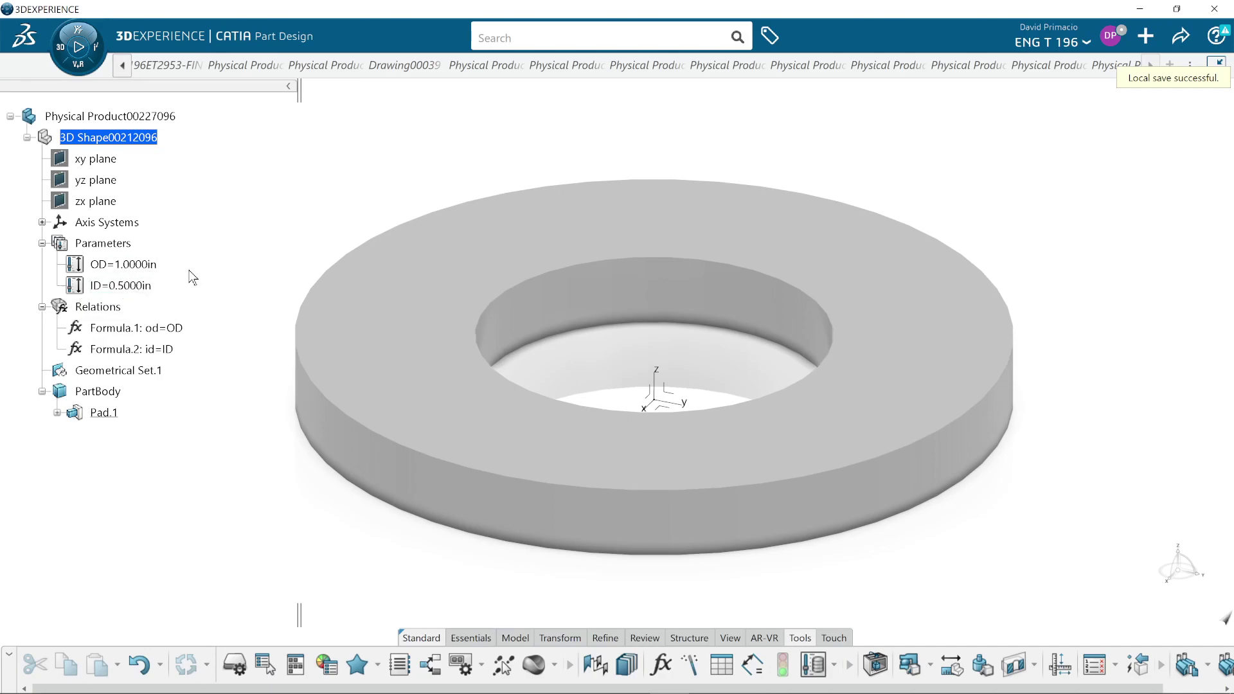
key(alt+Tab)
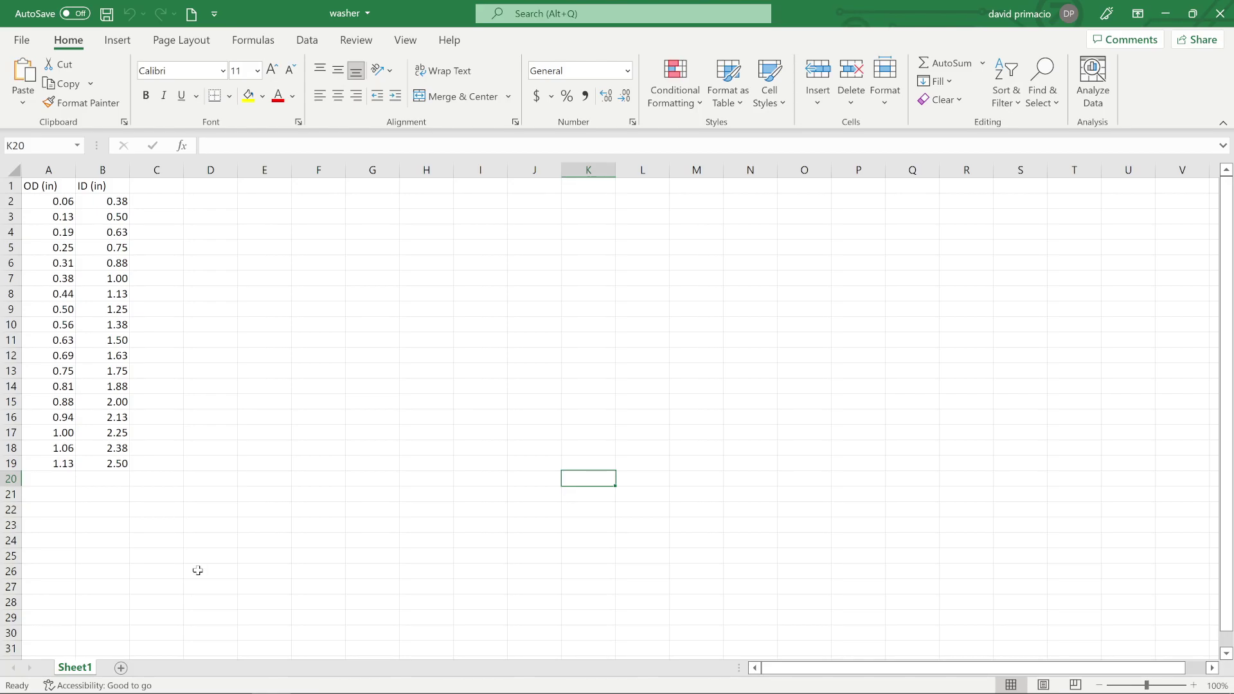
key(alt+Tab)
key(alt+Tab)
key(alt+Tab)
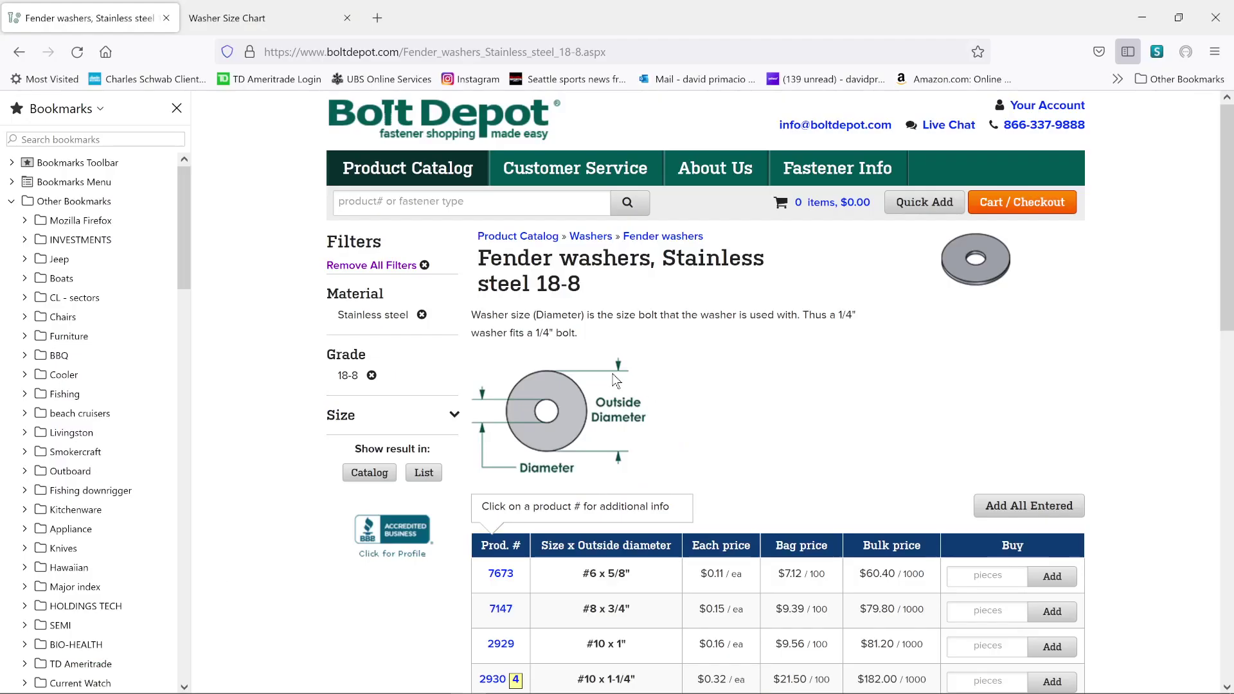
scroll(259, 489, down, 3)
scroll(259, 488, down, 2)
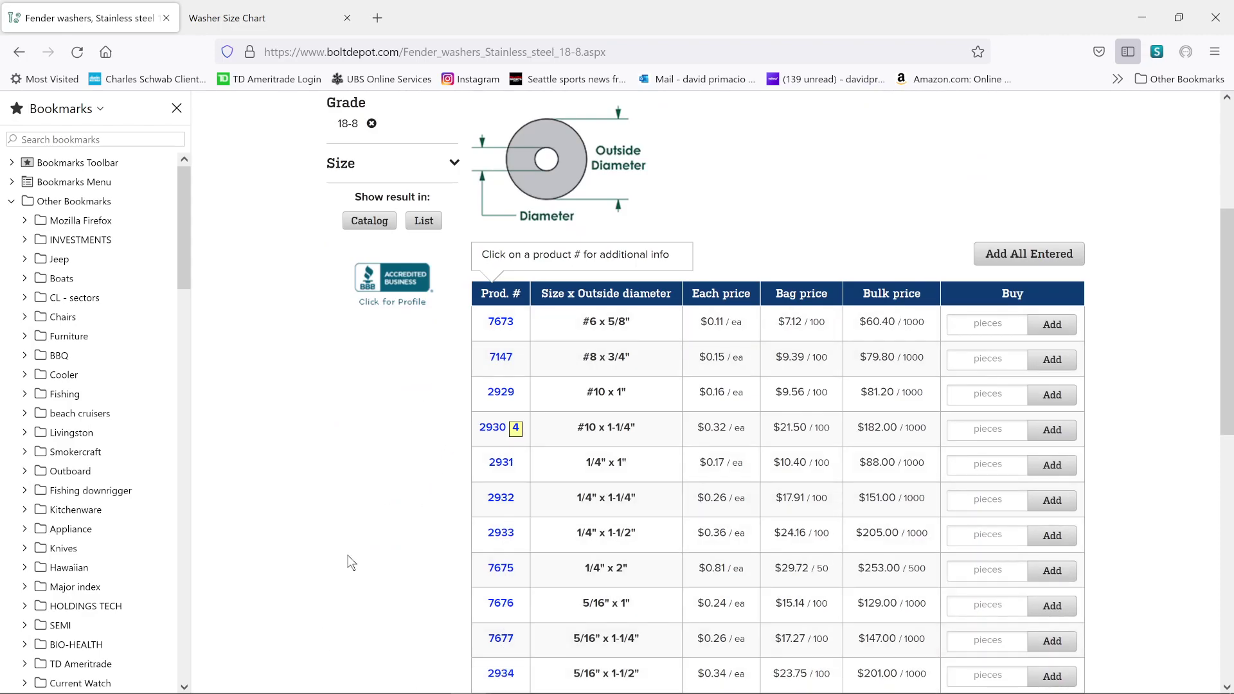
scroll(352, 551, down, 3)
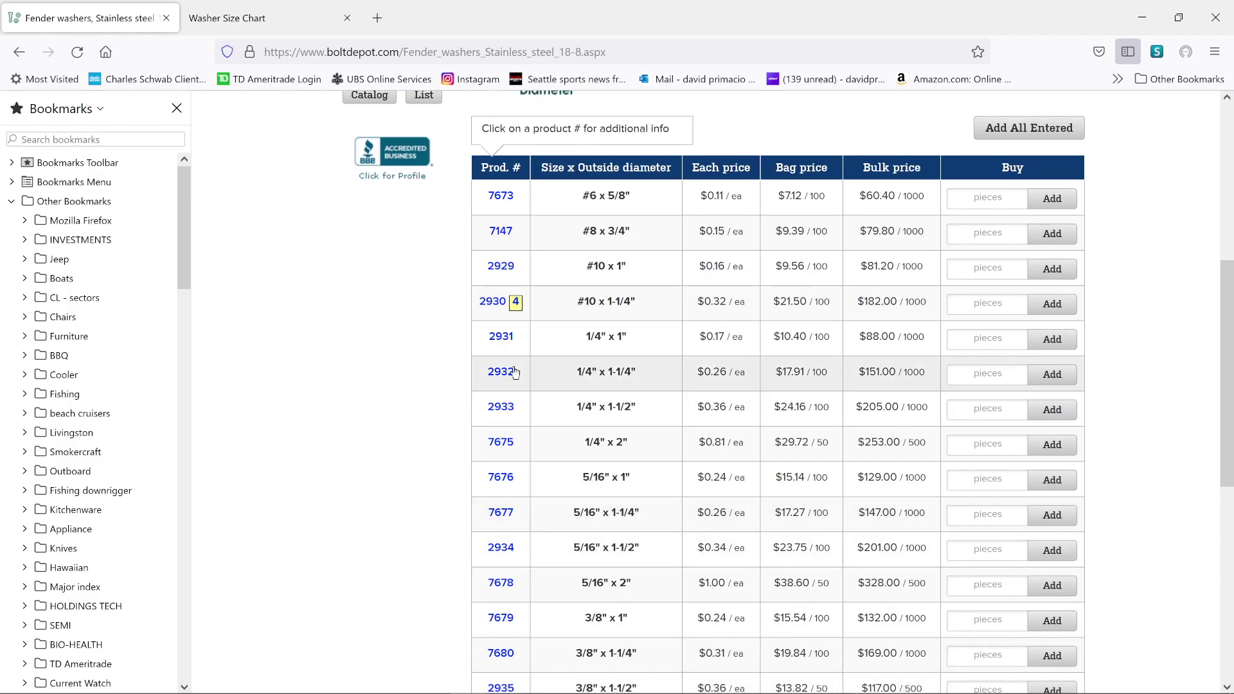
scroll(508, 379, up, 3)
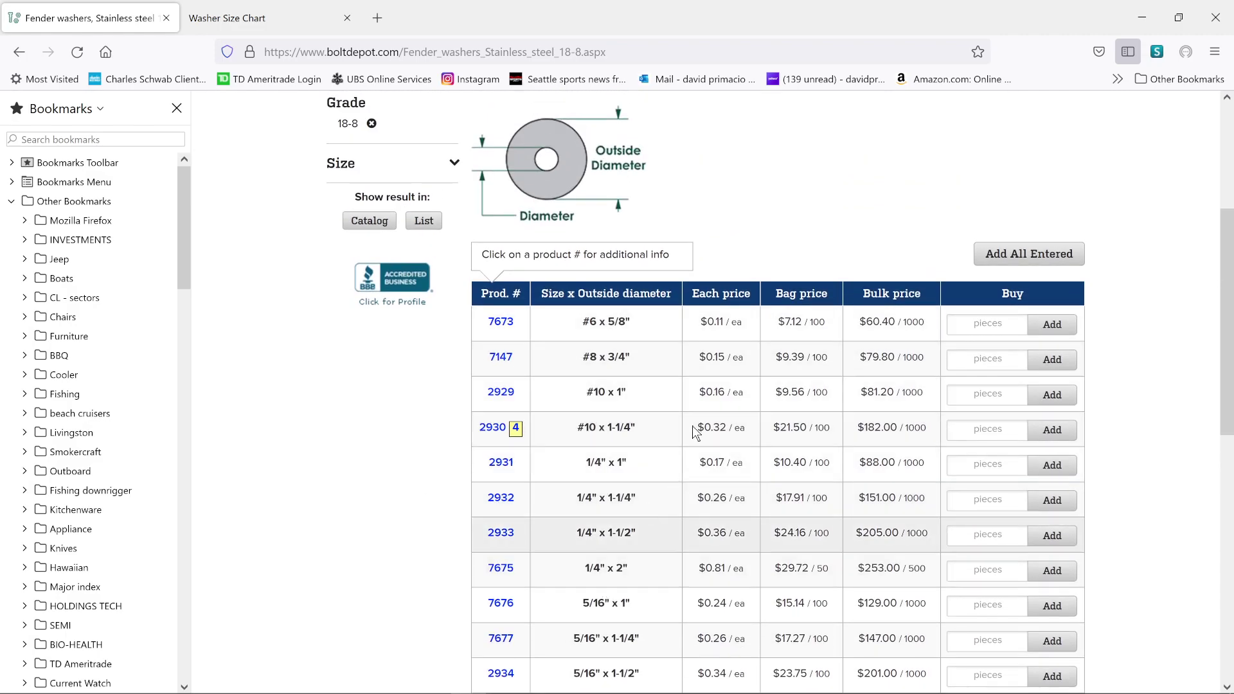
scroll(360, 444, up, 3)
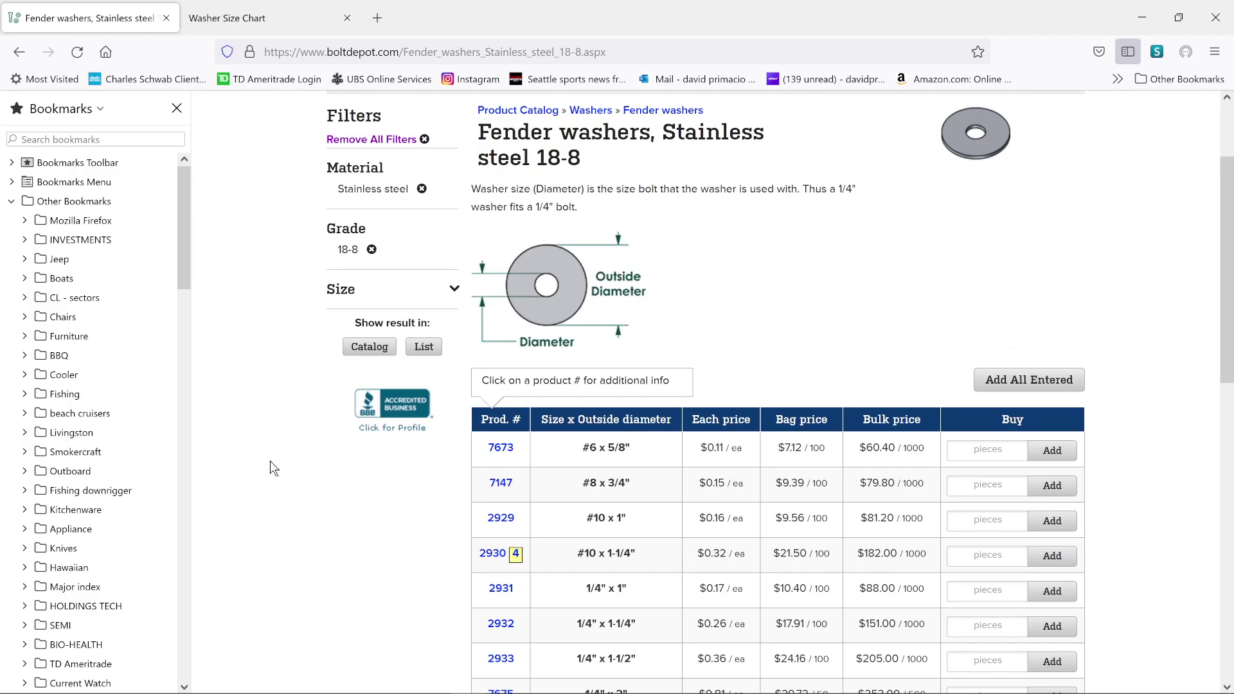
scroll(277, 466, up, 3)
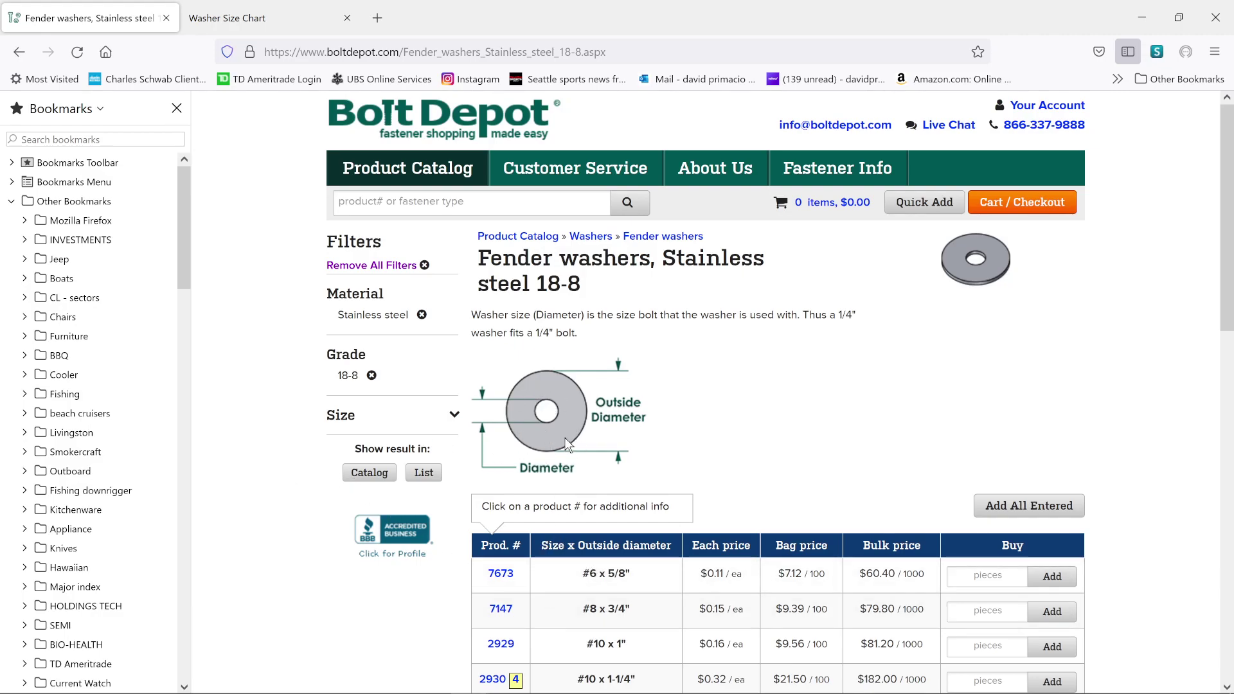
scroll(274, 477, down, 2)
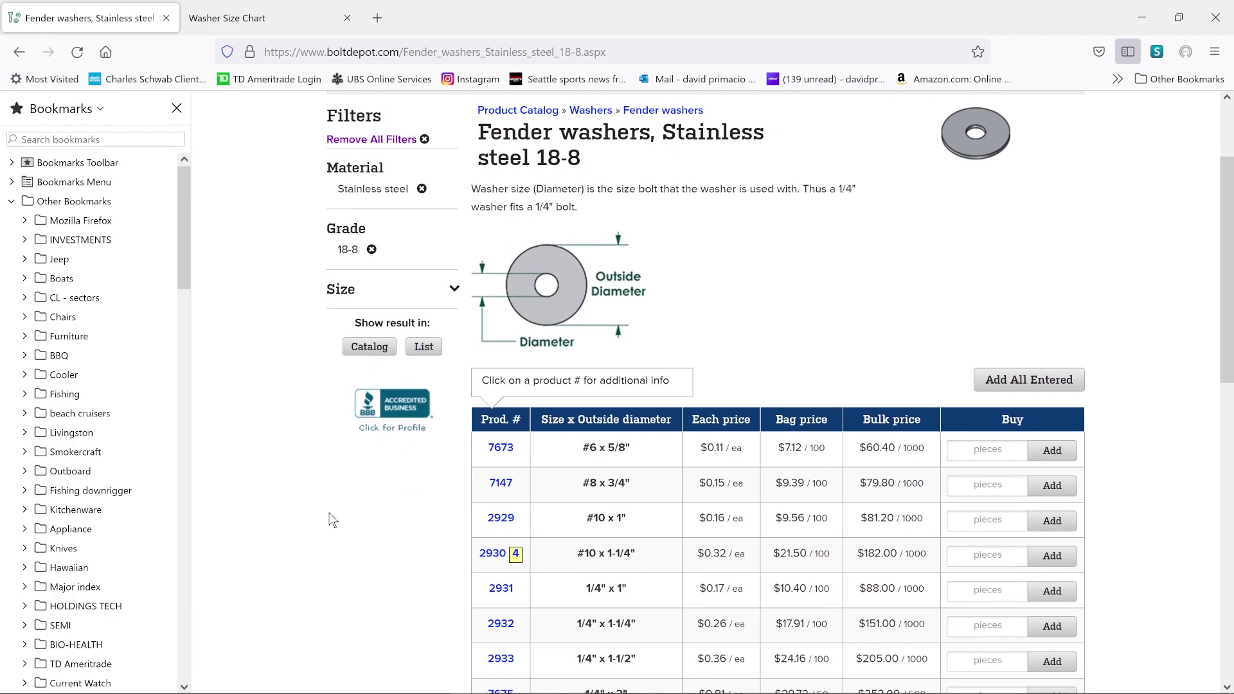
scroll(336, 561, up, 2)
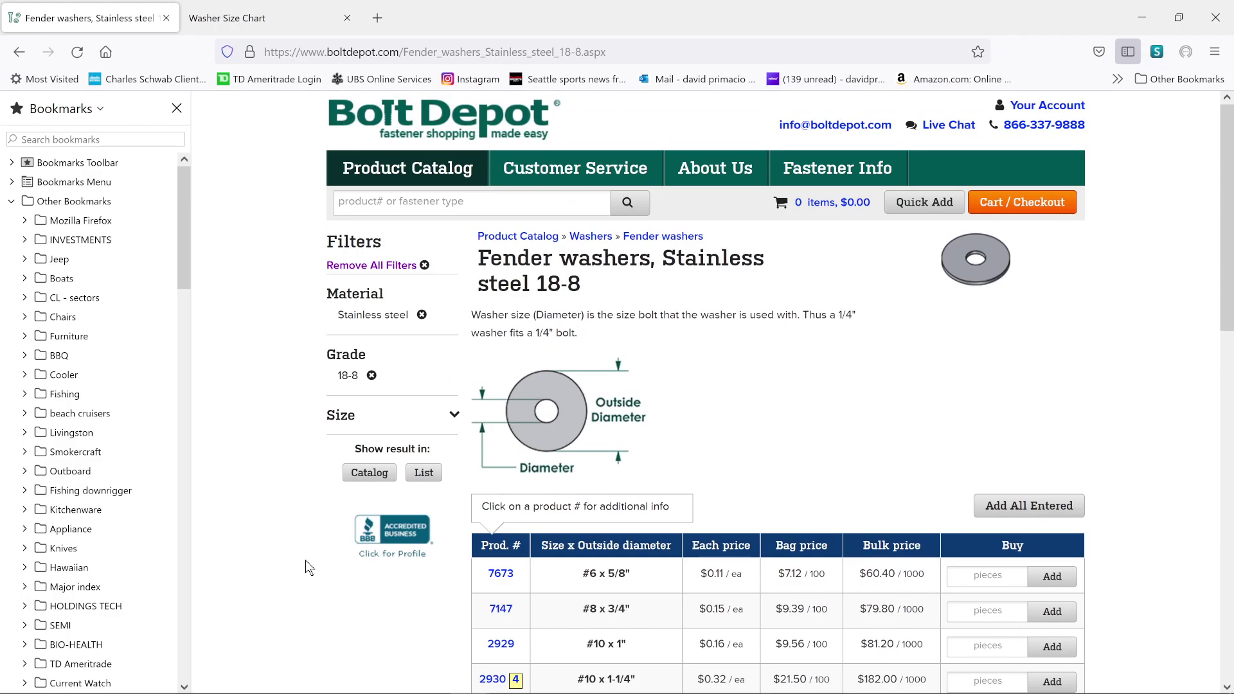
scroll(306, 560, down, 2)
scroll(306, 560, down, 6)
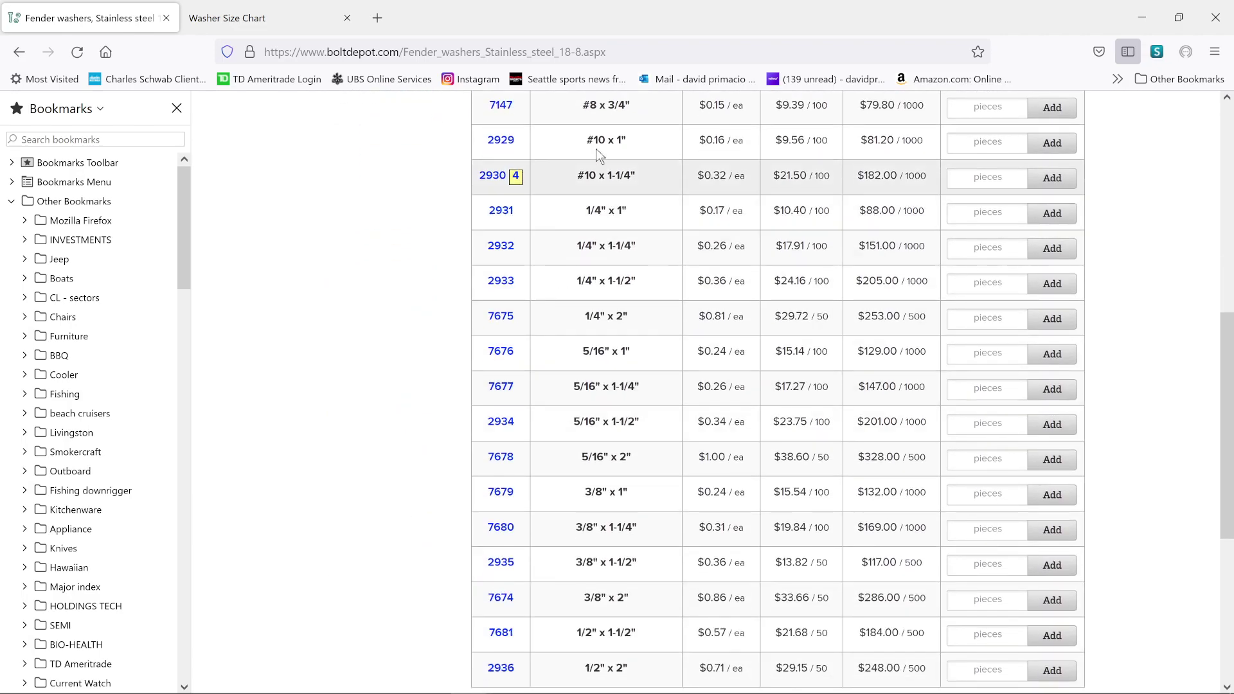
scroll(365, 484, down, 2)
scroll(365, 484, up, 4)
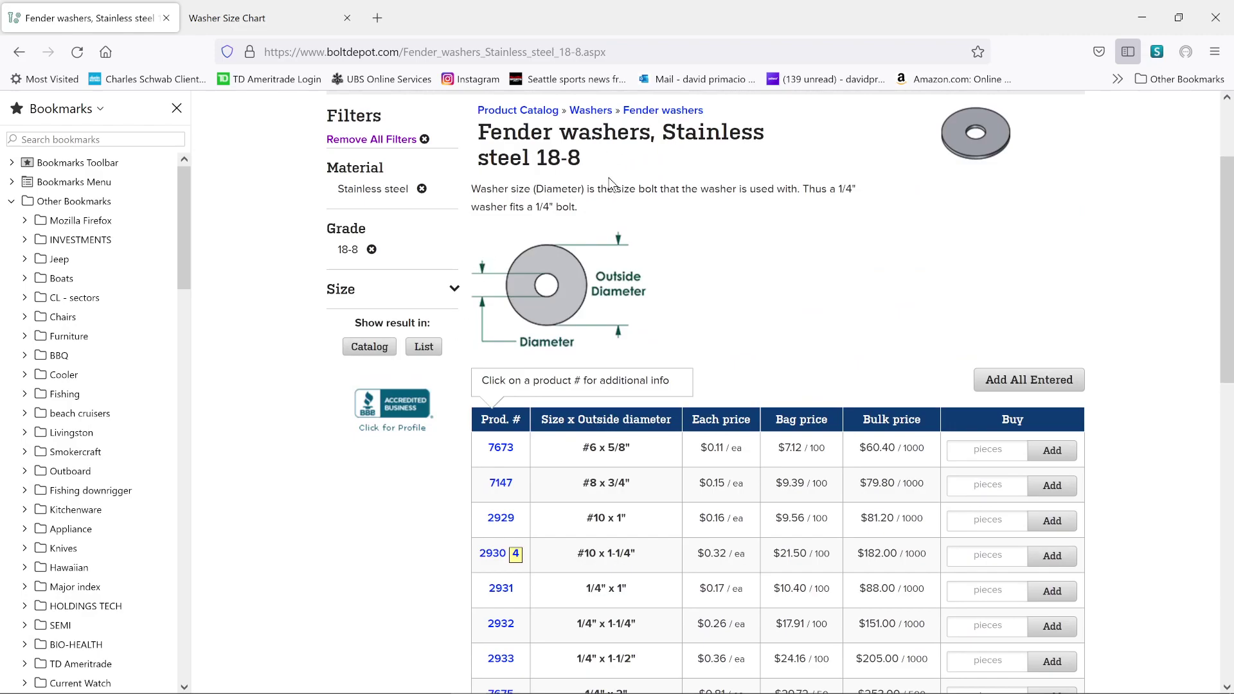
scroll(643, 604, down, 2)
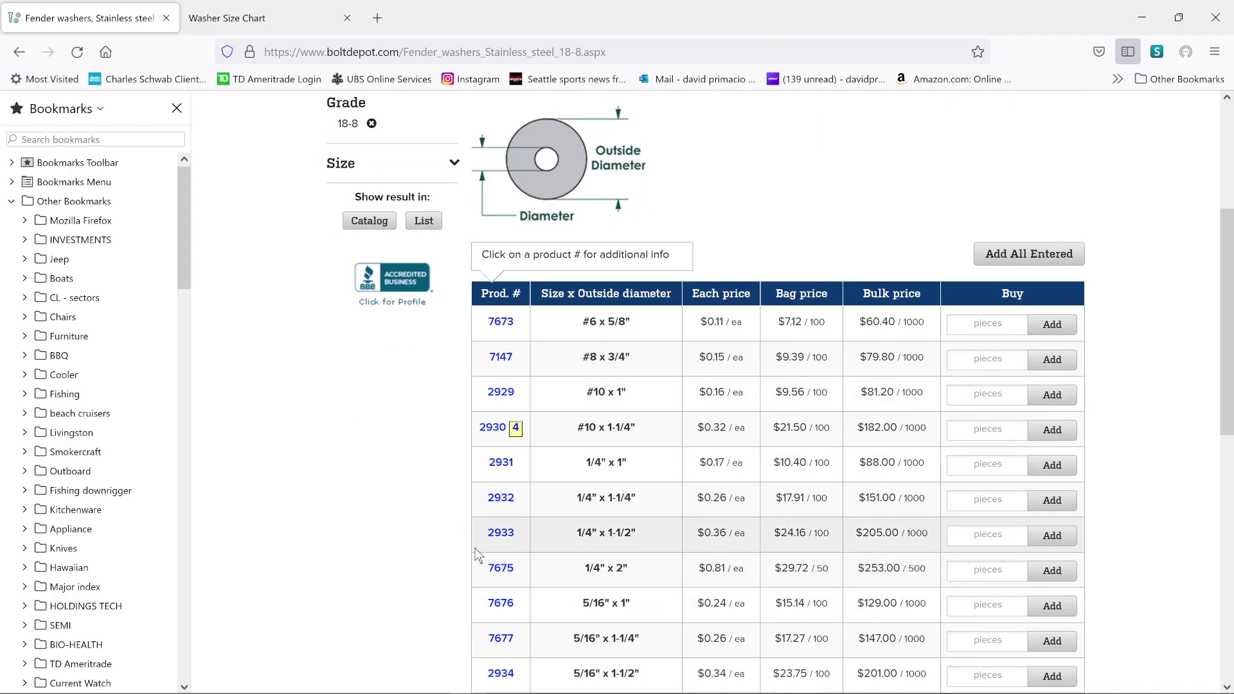
scroll(363, 561, up, 2)
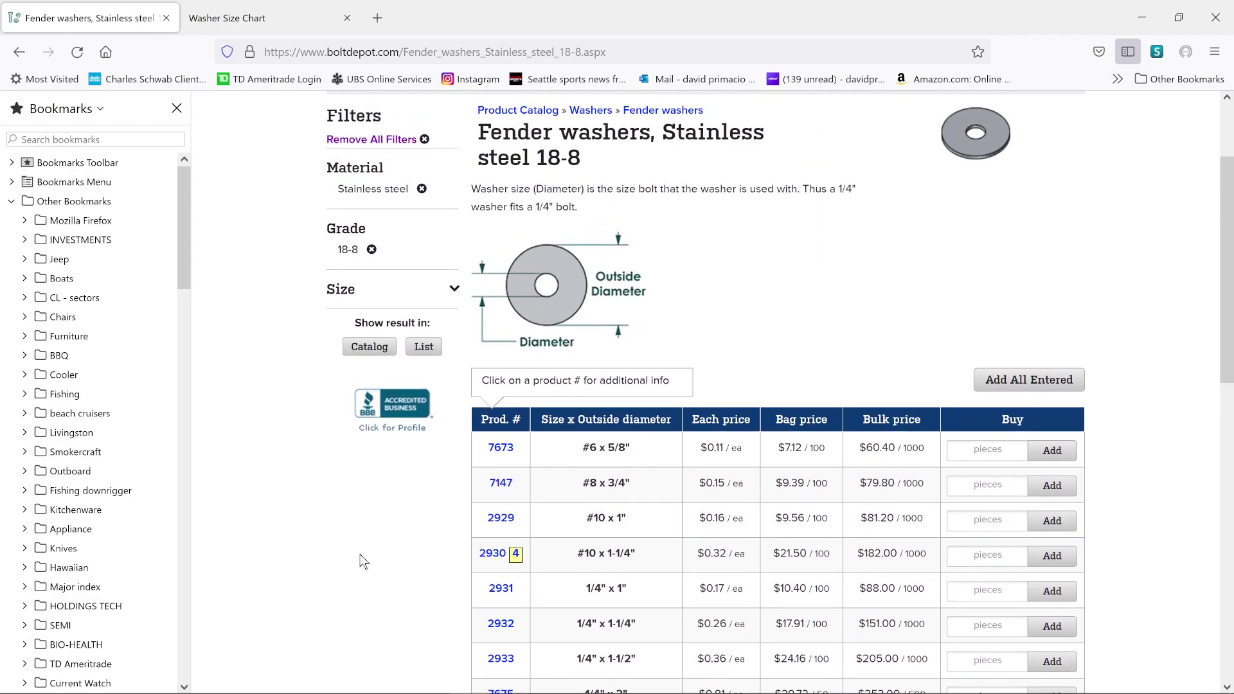
scroll(363, 561, up, 2)
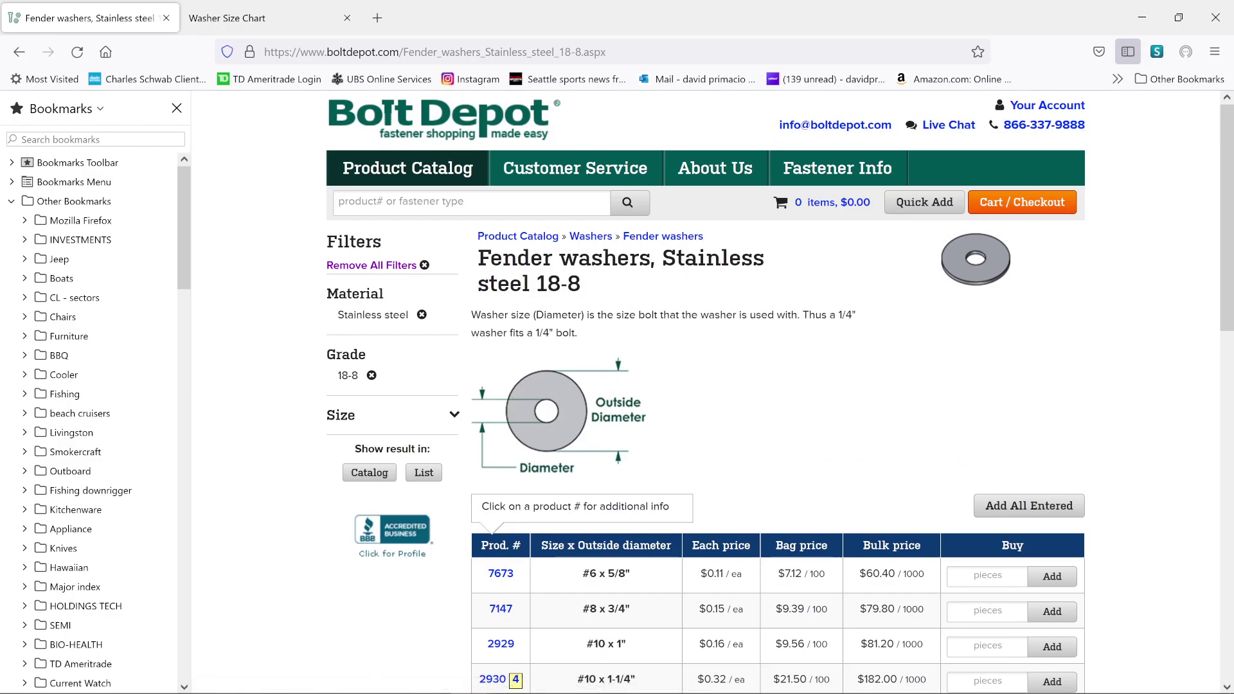
scroll(423, 362, down, 2)
scroll(498, 404, down, 2)
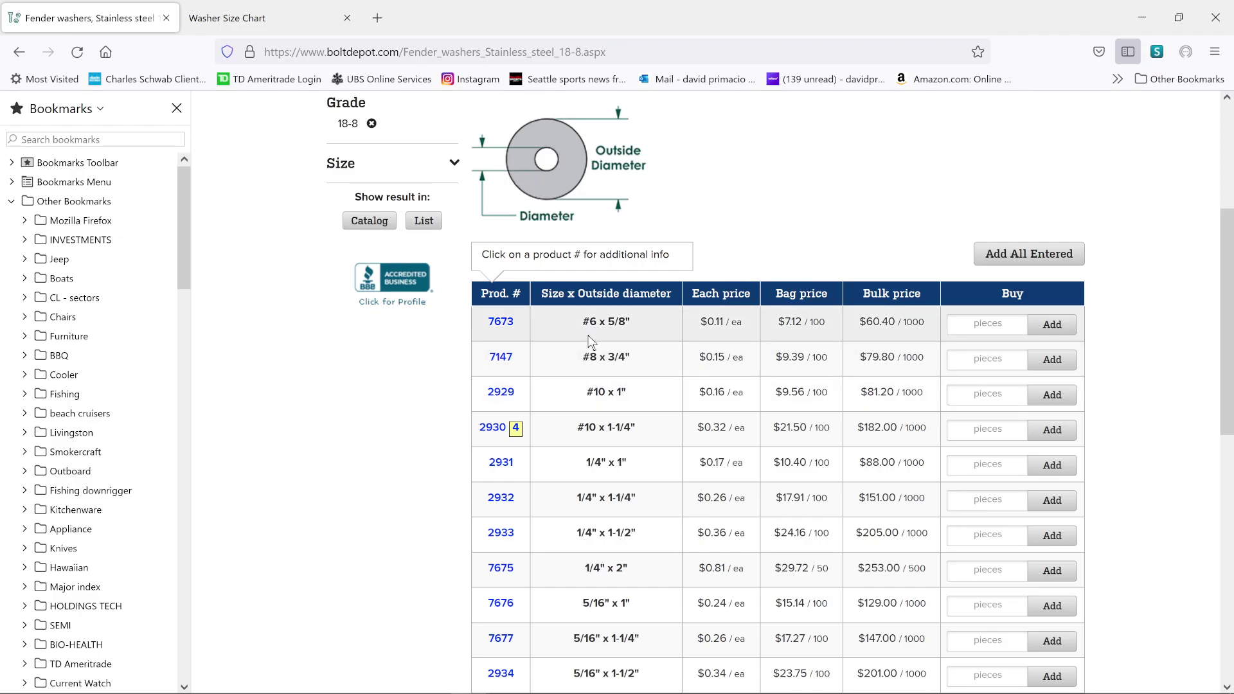
Step: Show the tkolb.net Washer Size Chart with its SAE flat washer diameters
click(242, 13)
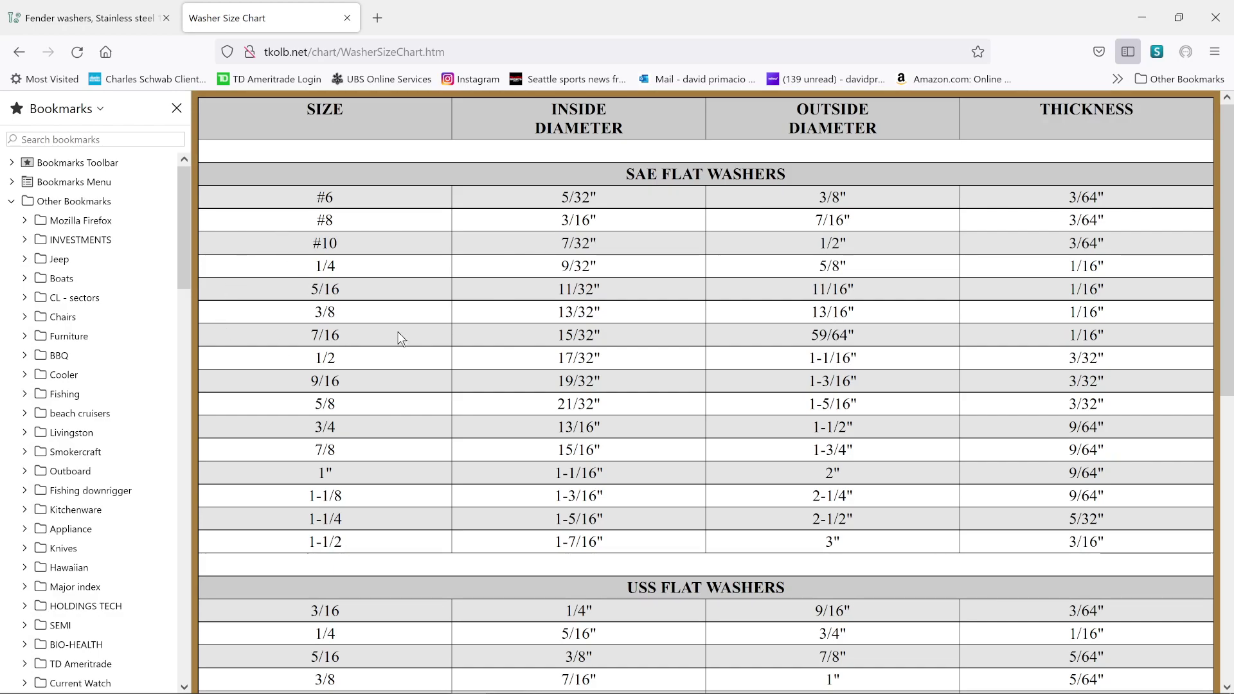
Step: Bring Excel back to the front and create a new blank workbook, Book1
mouse_move(261, 689)
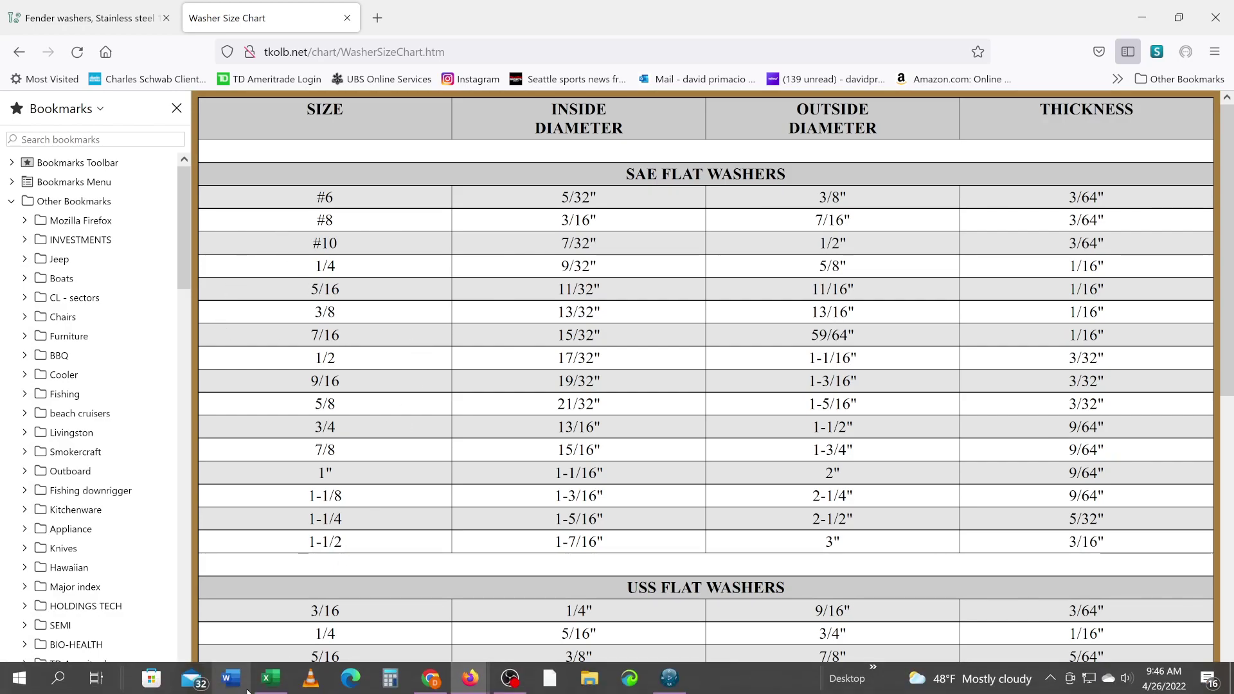
click(265, 685)
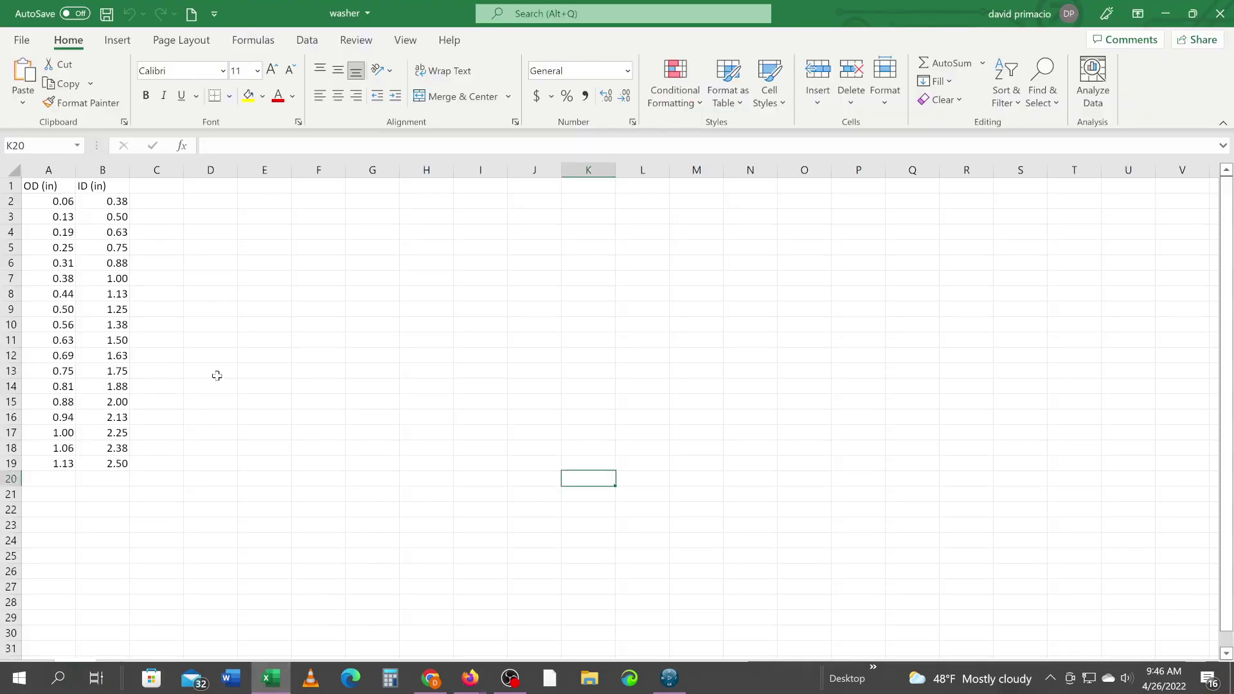
click(192, 14)
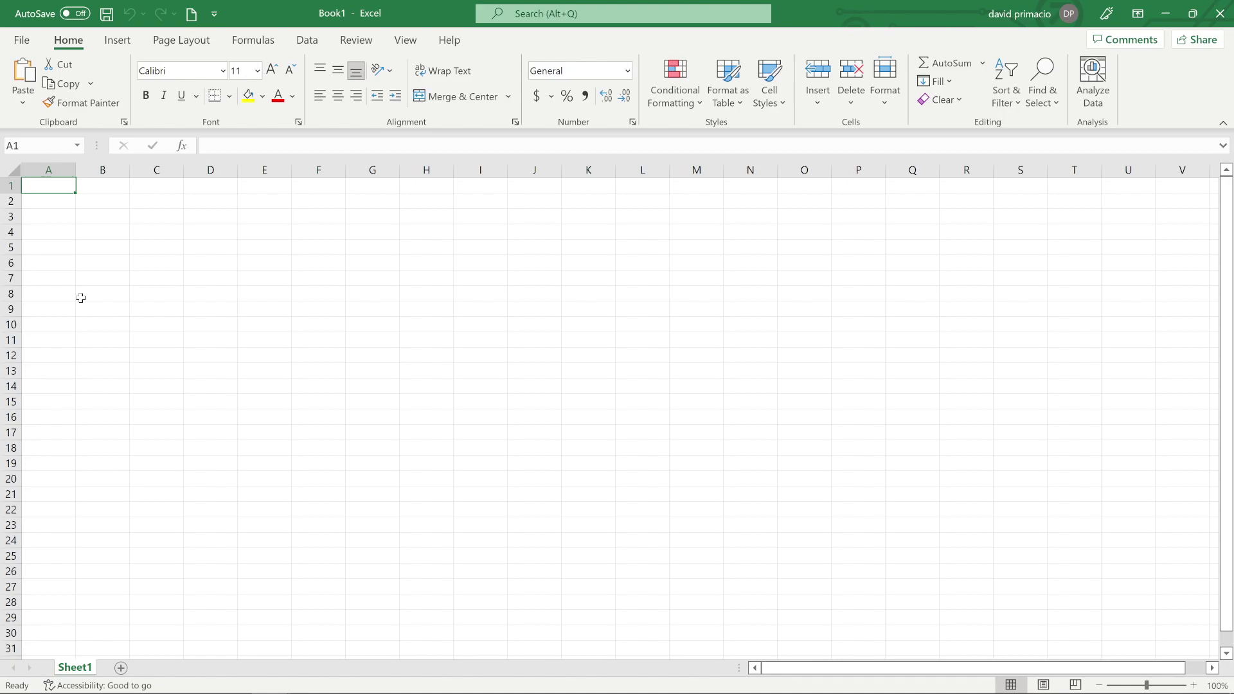
Step: Enter 1/4 in A1, then clear the cell after it becomes the date 4-Jan
text(1/4)
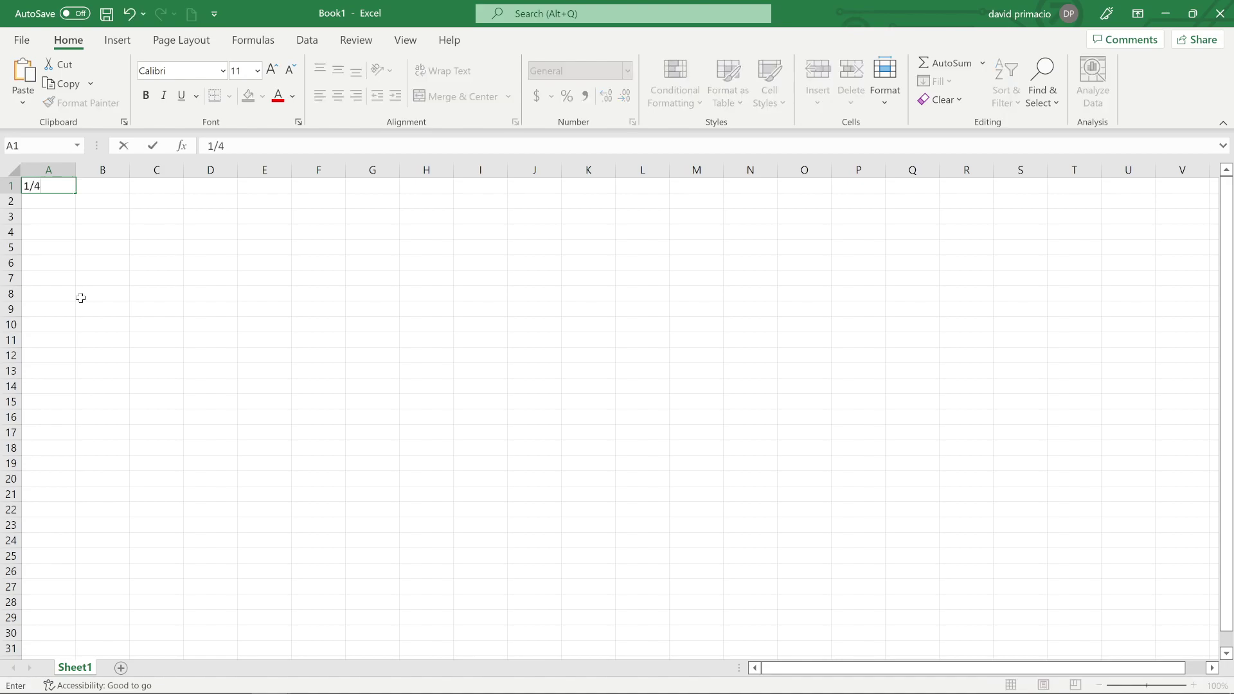
key(Return)
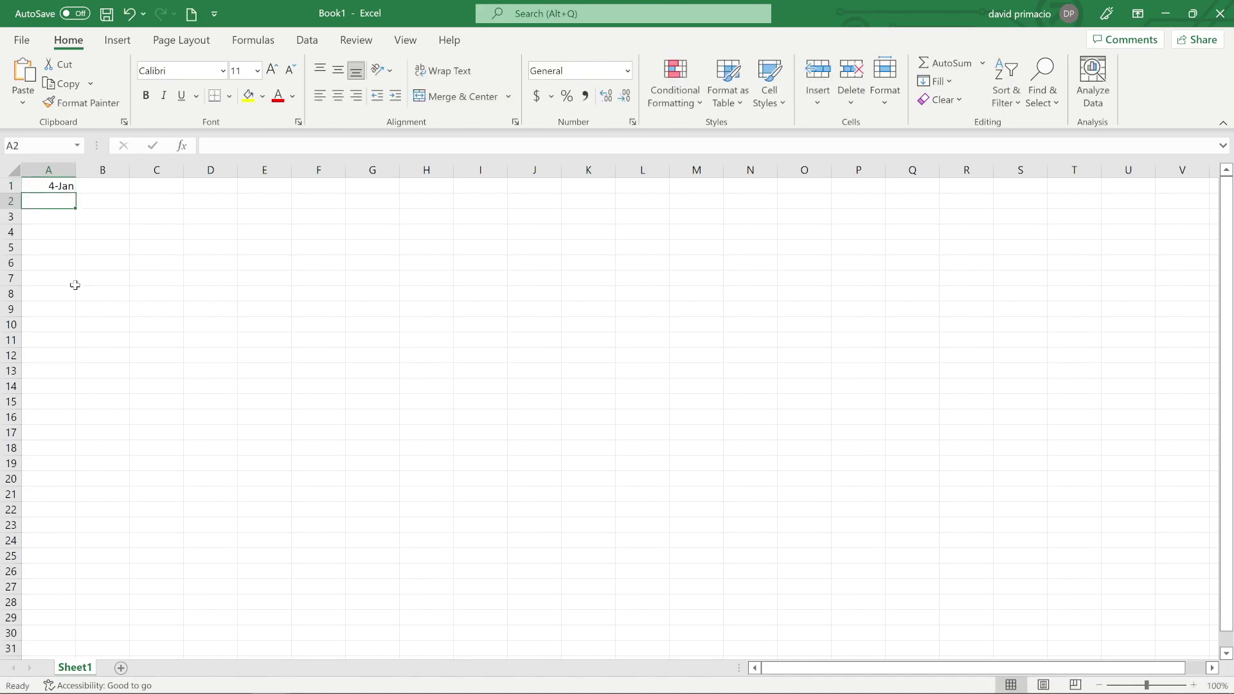
click(51, 186)
key(Delete)
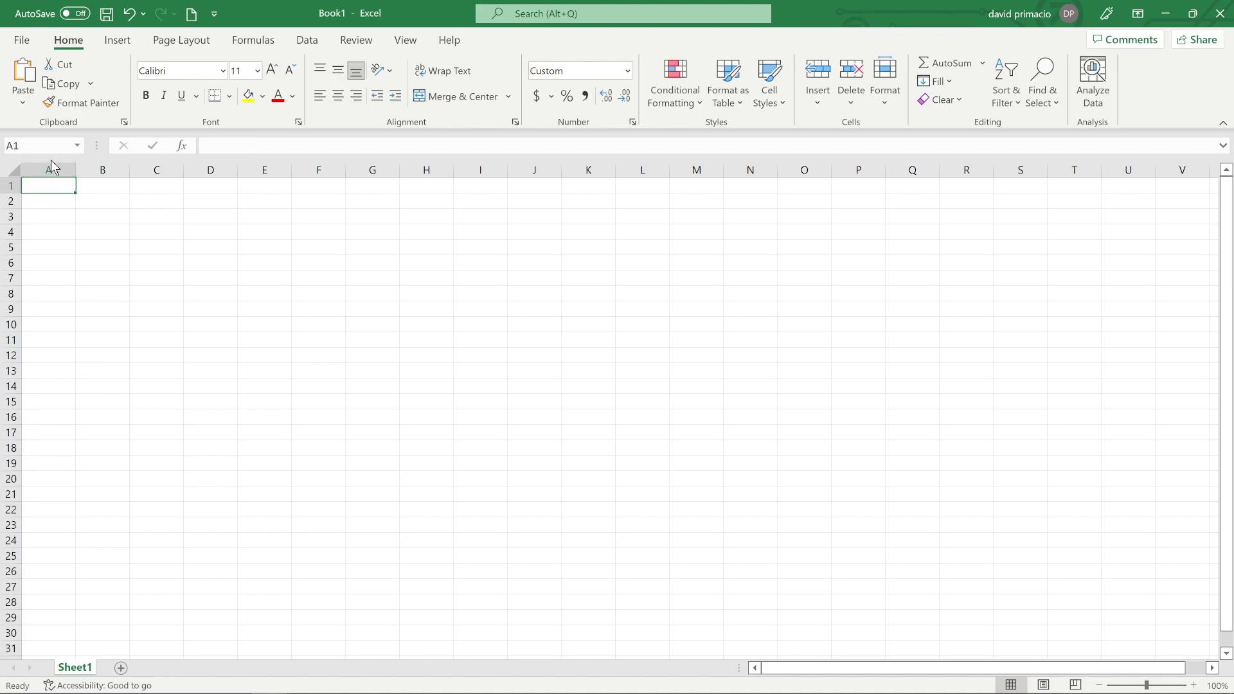
Step: Select columns A and B and apply the Fraction number format
drag(48, 169, 103, 169)
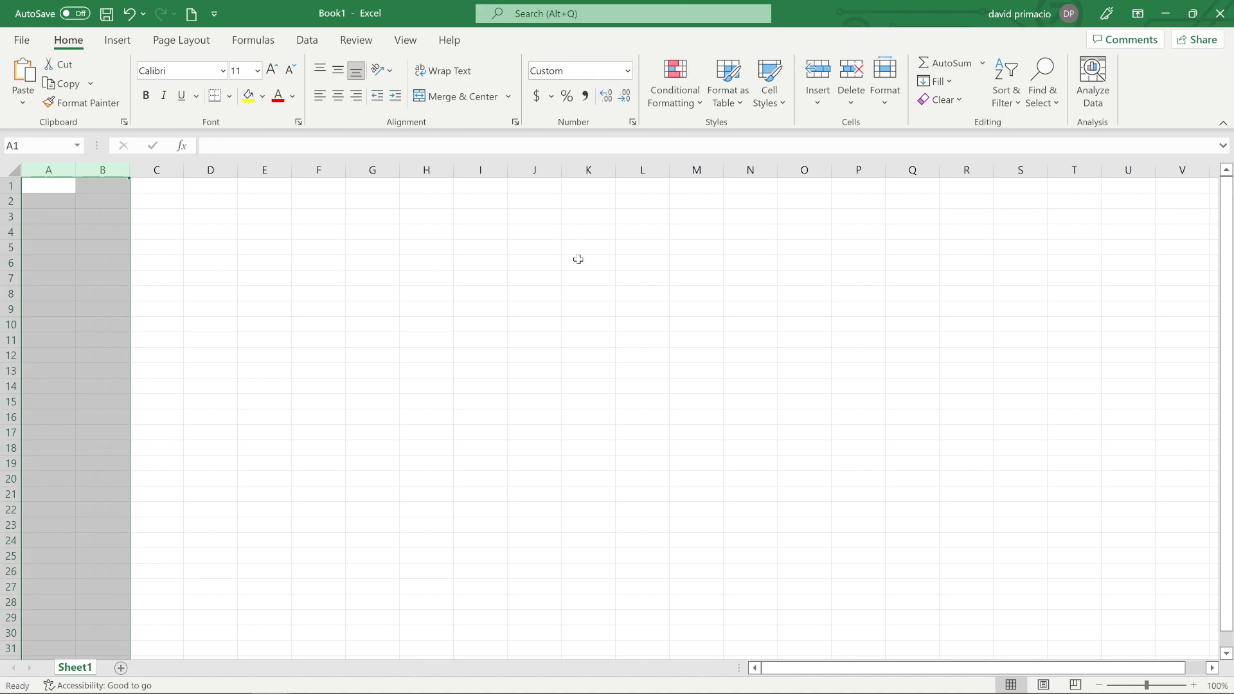
key(ctrl+1)
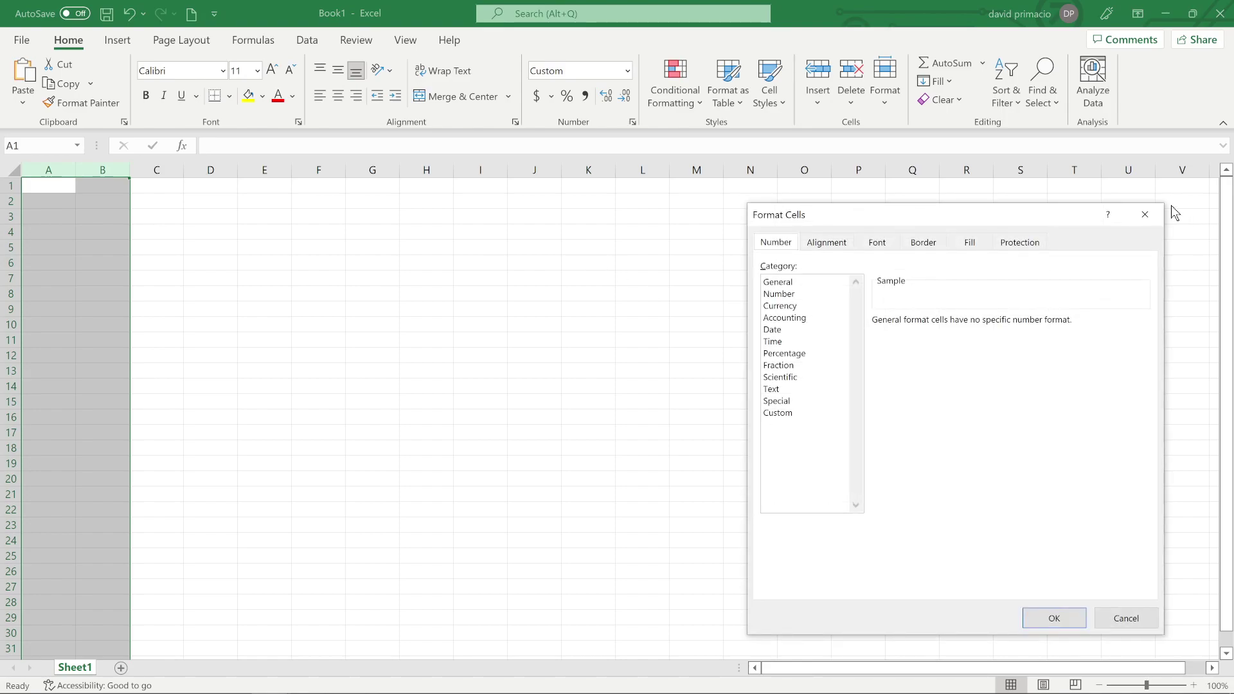
click(1145, 214)
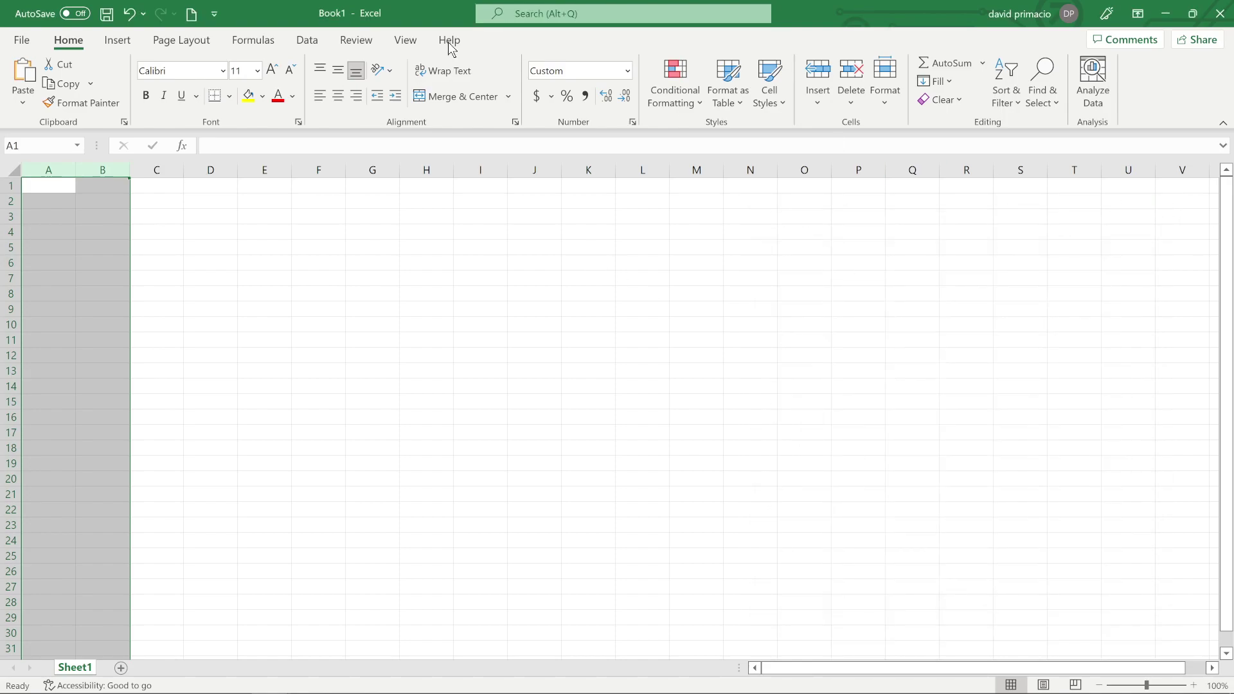
click(623, 69)
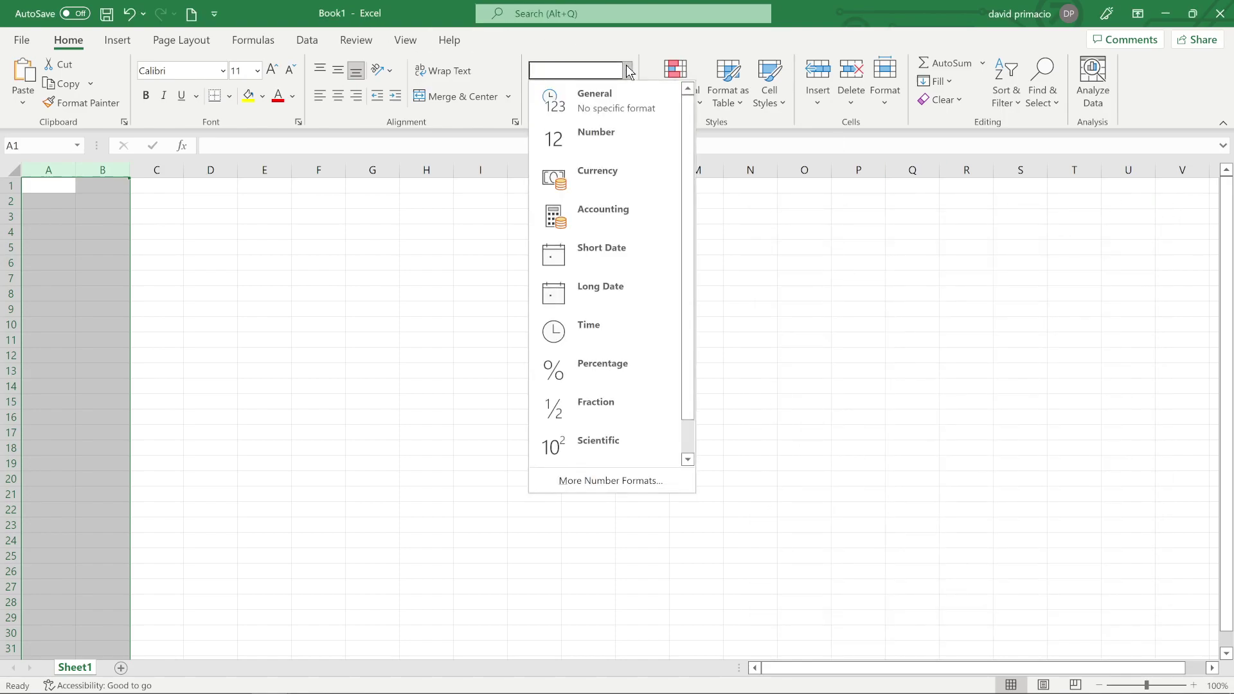
click(598, 411)
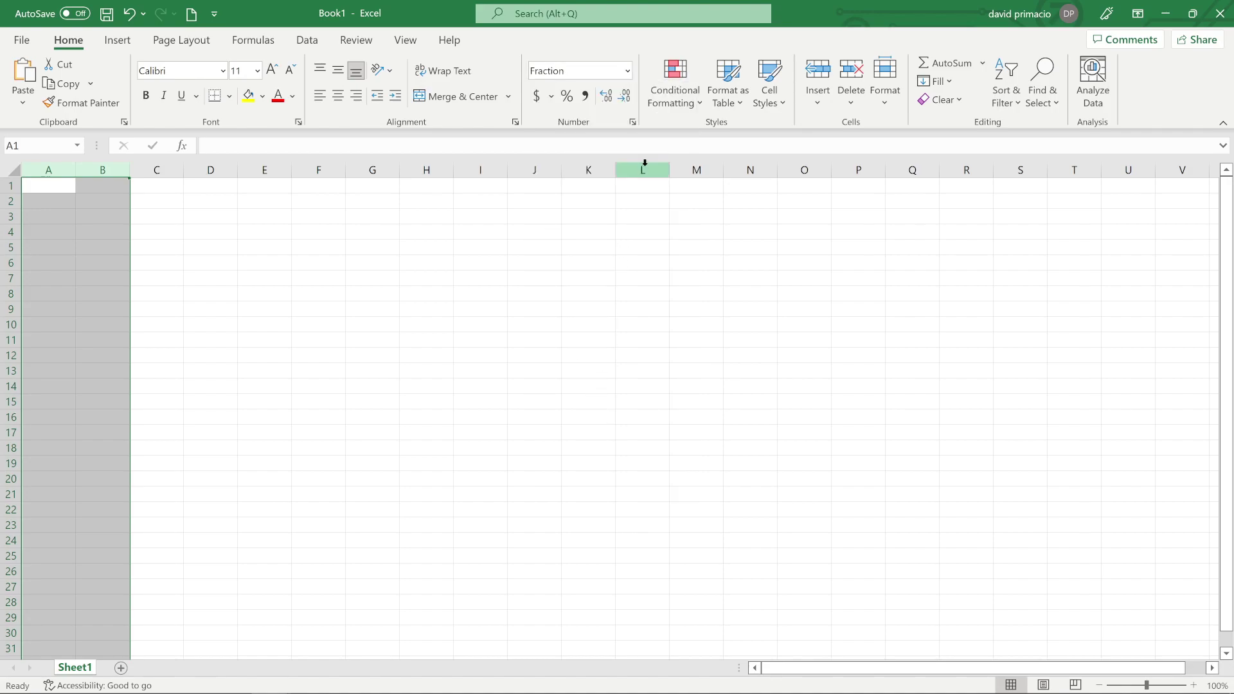
click(629, 70)
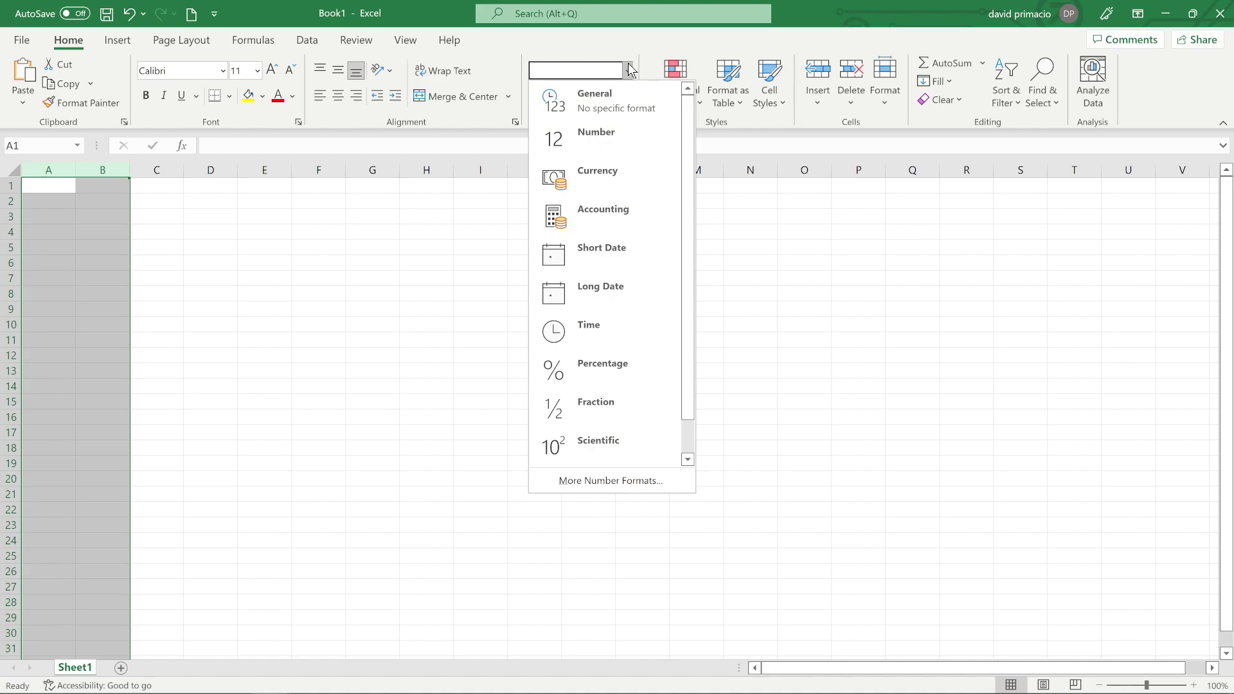
click(535, 53)
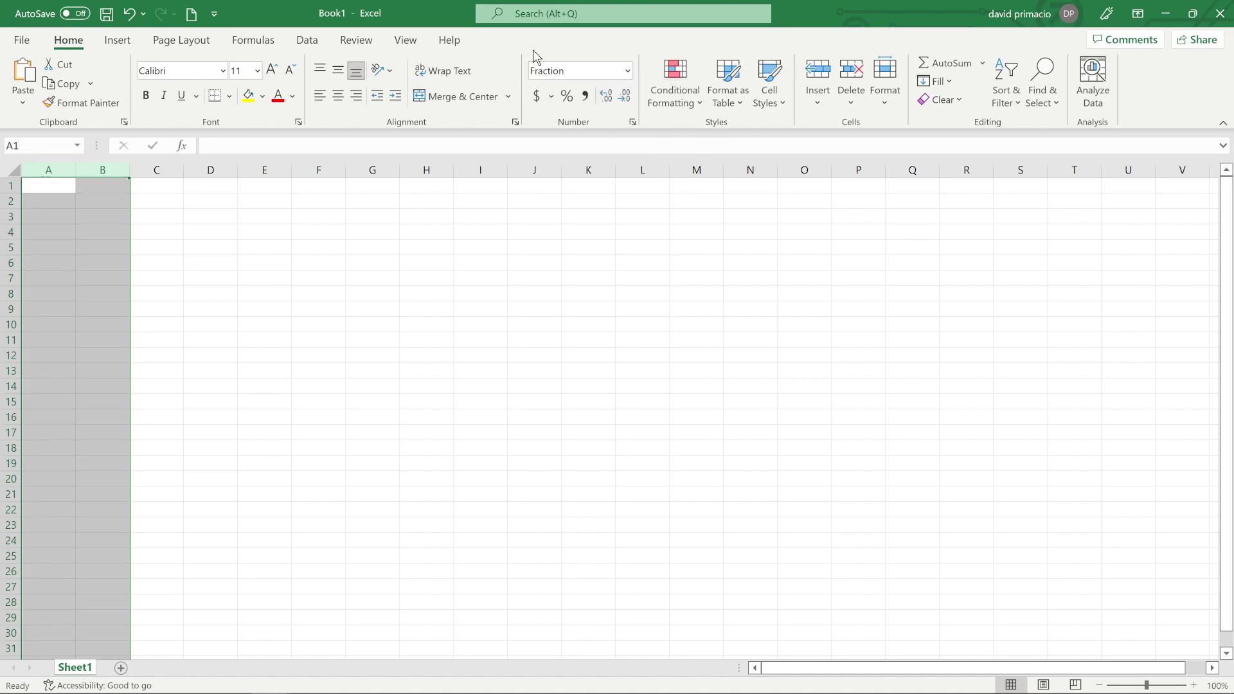
Step: Change columns A–B to the As sixteenths (8/16) fraction format
click(633, 122)
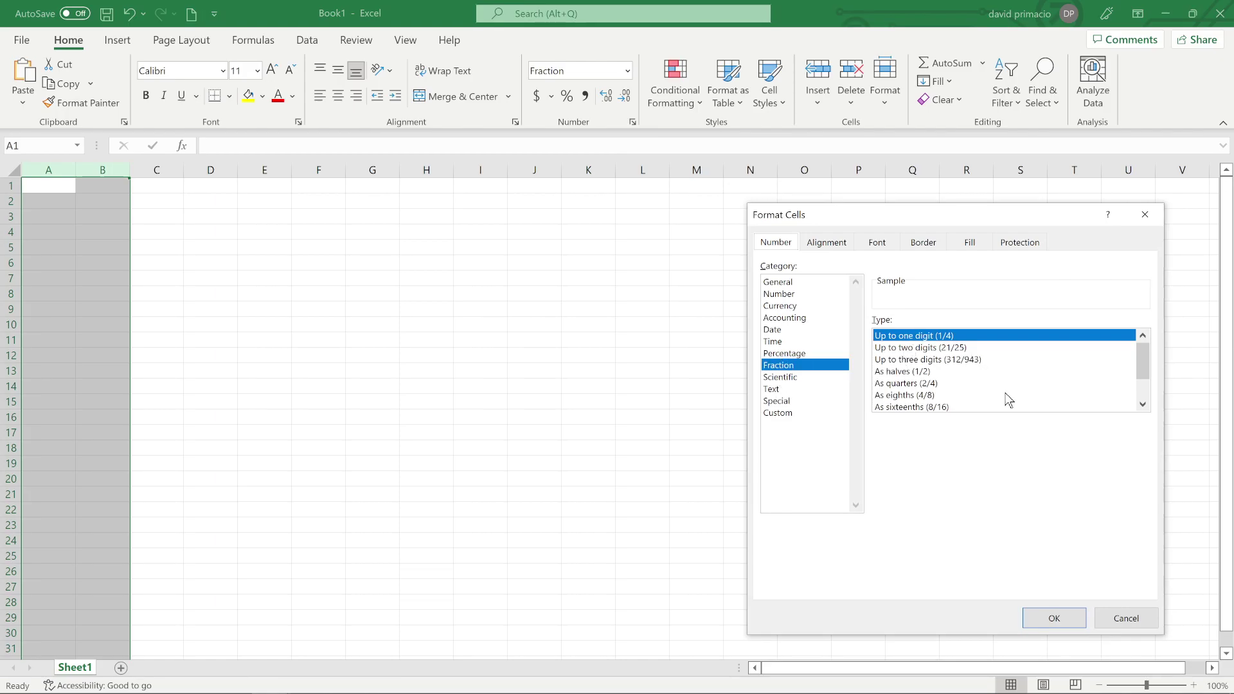
scroll(1008, 400, down, 1)
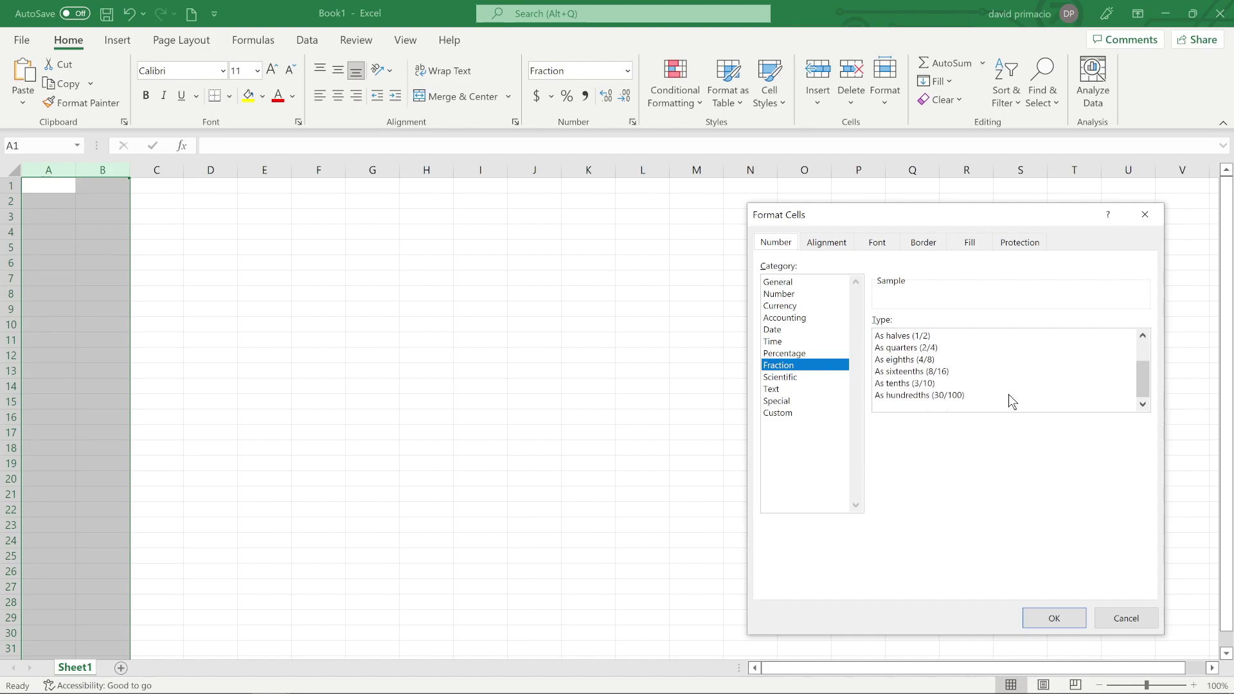
click(940, 374)
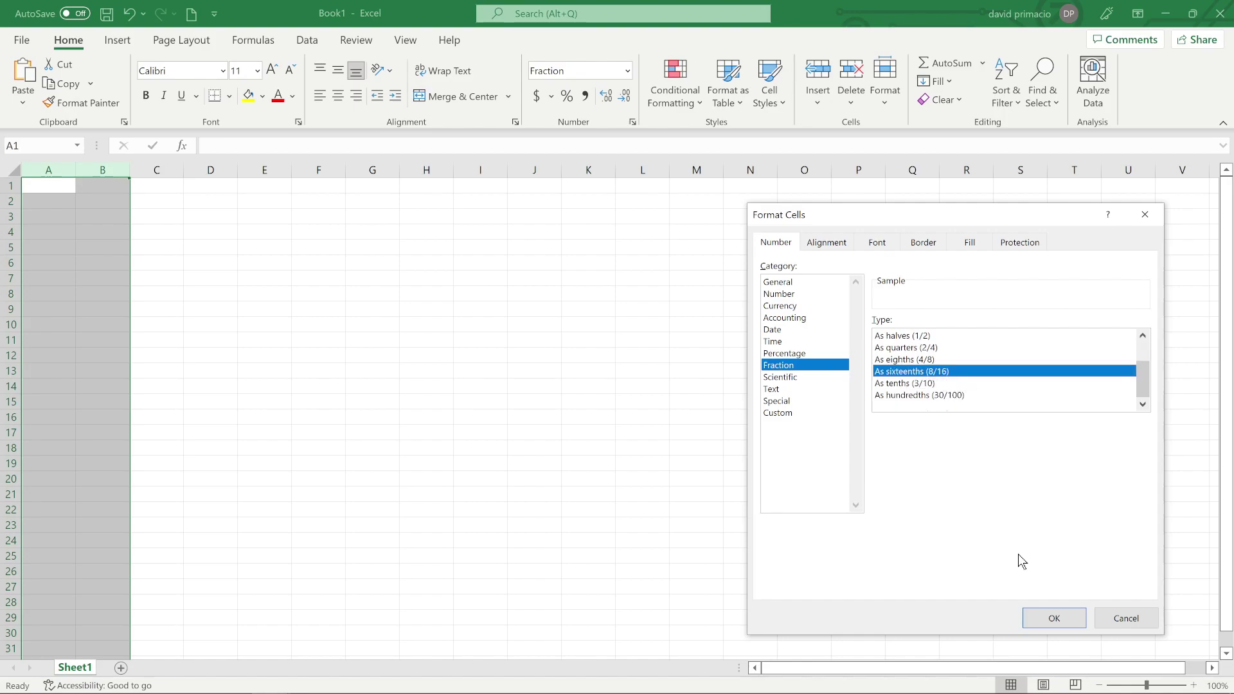
click(1049, 617)
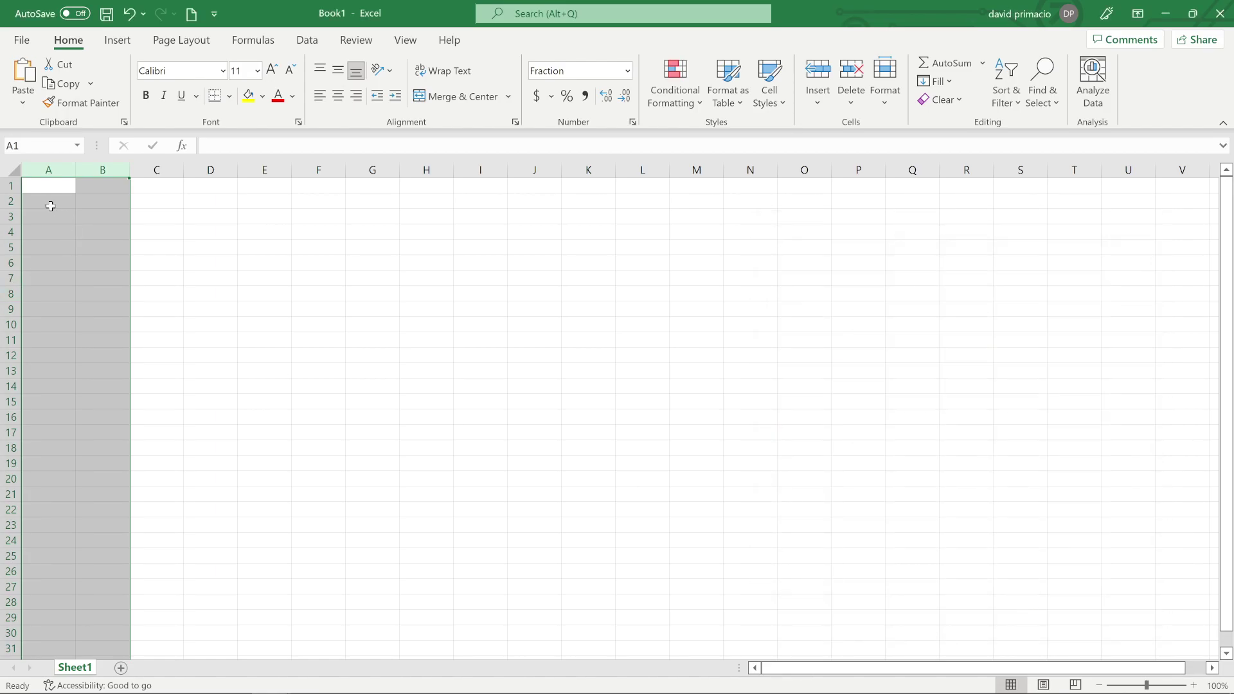
click(38, 186)
Step: Enter 3/16 in A1 and 4/16 in A2
text(3)
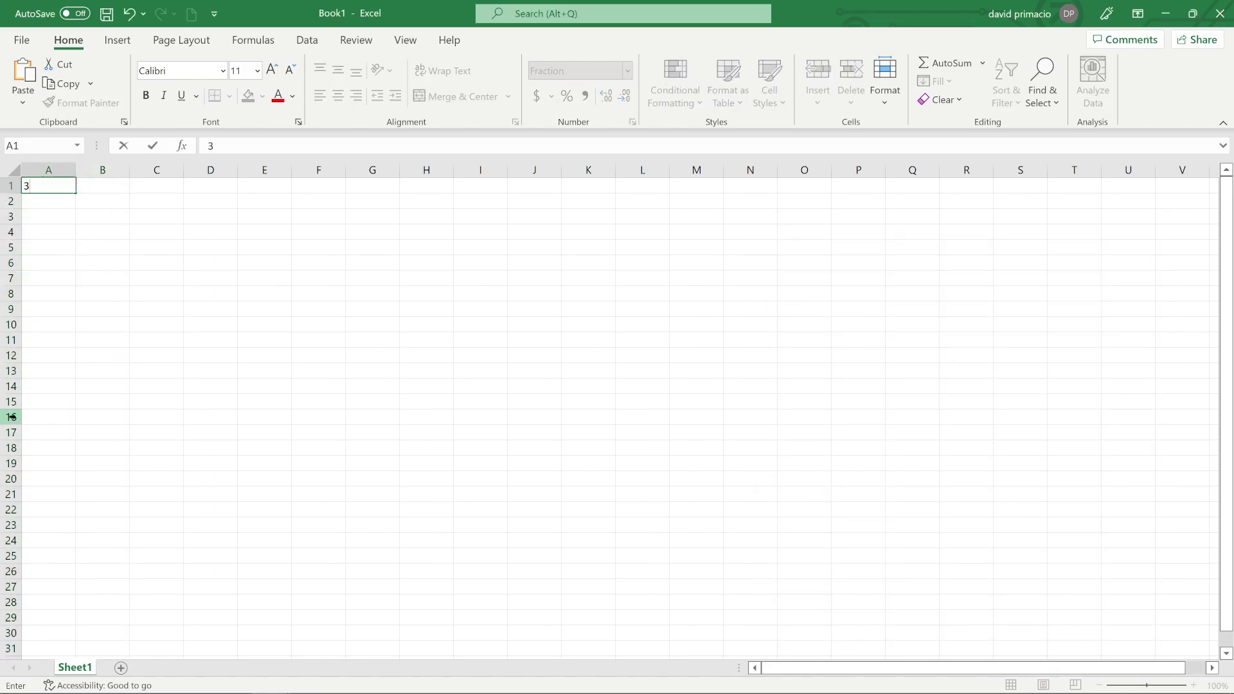
text(/16)
key(Return)
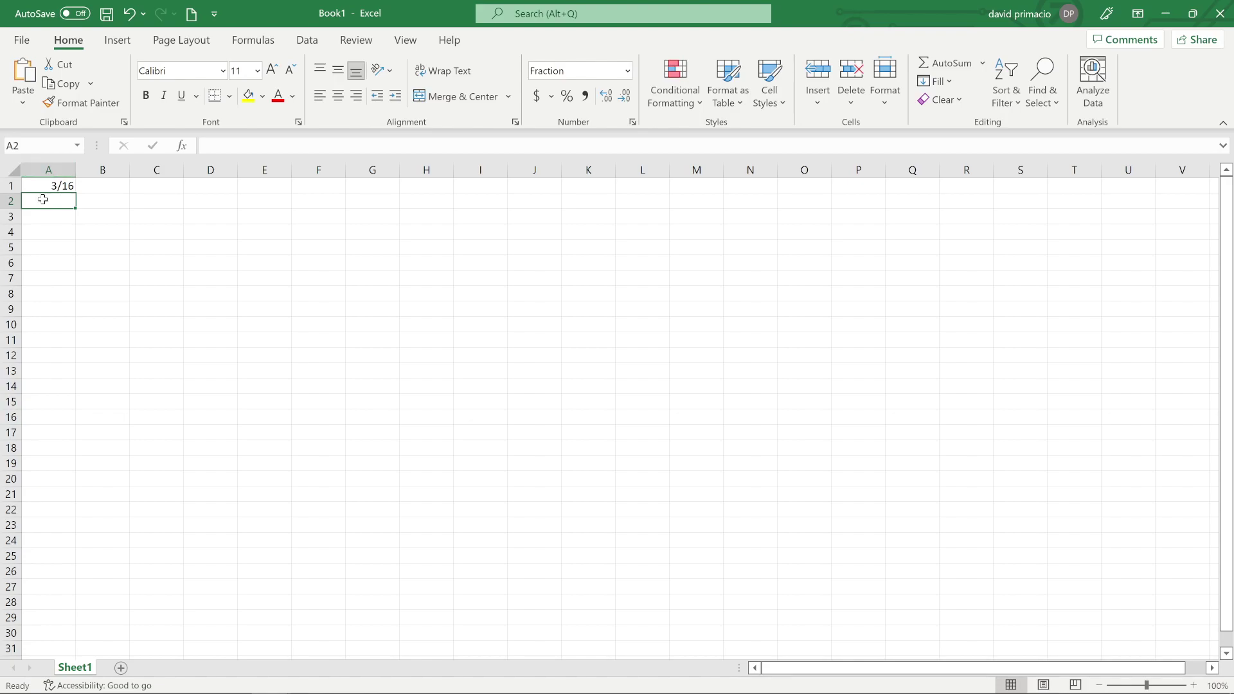
text(4)
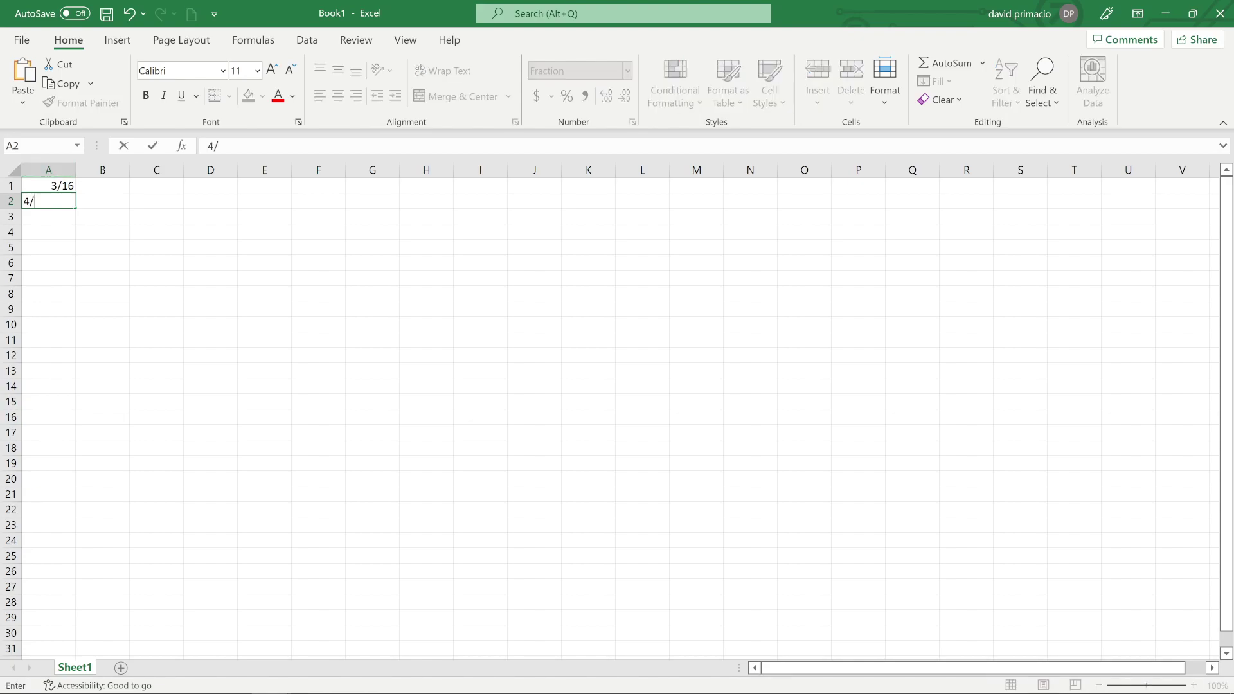
text(/16)
key(Return)
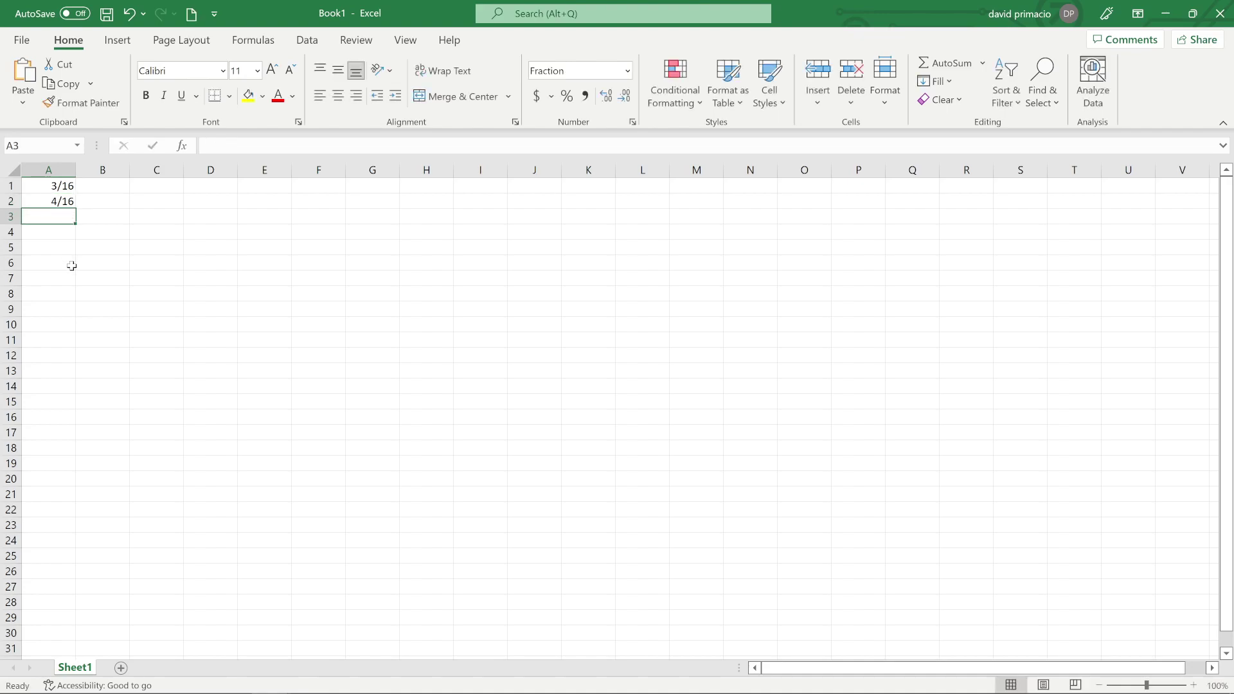
Step: Re-enter A2 as 2/16, then as 1/4, which displays as 4/16
click(42, 202)
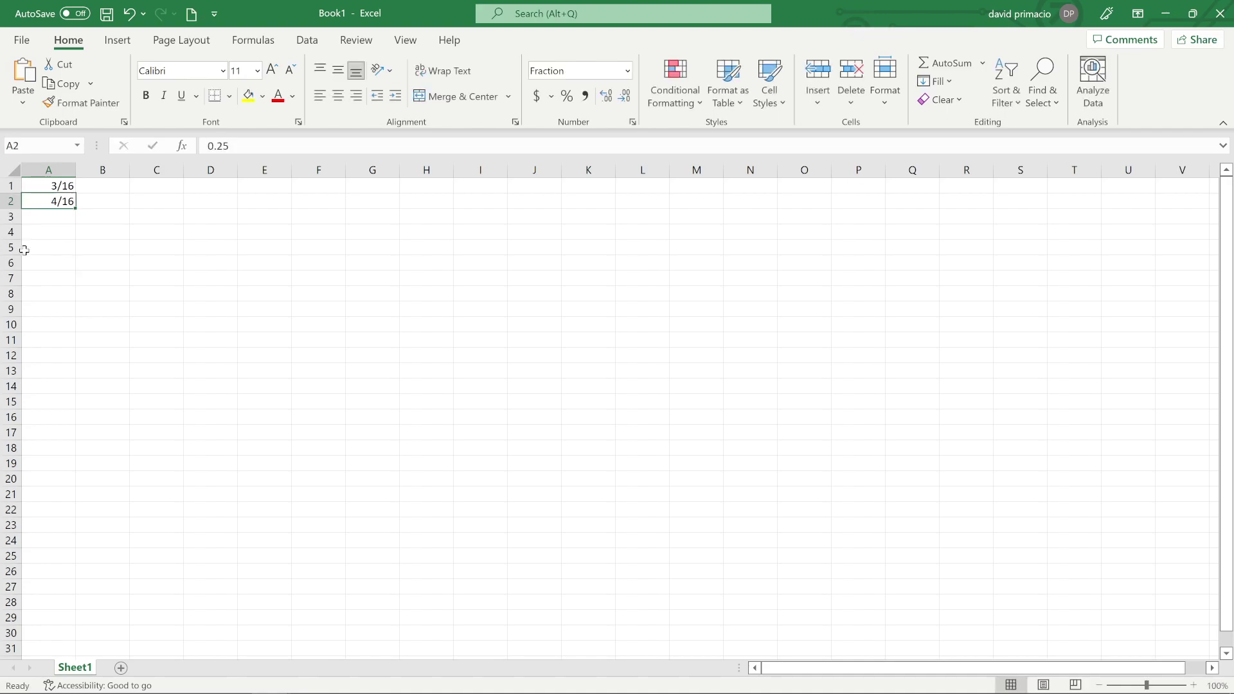
text(2/16)
key(Return)
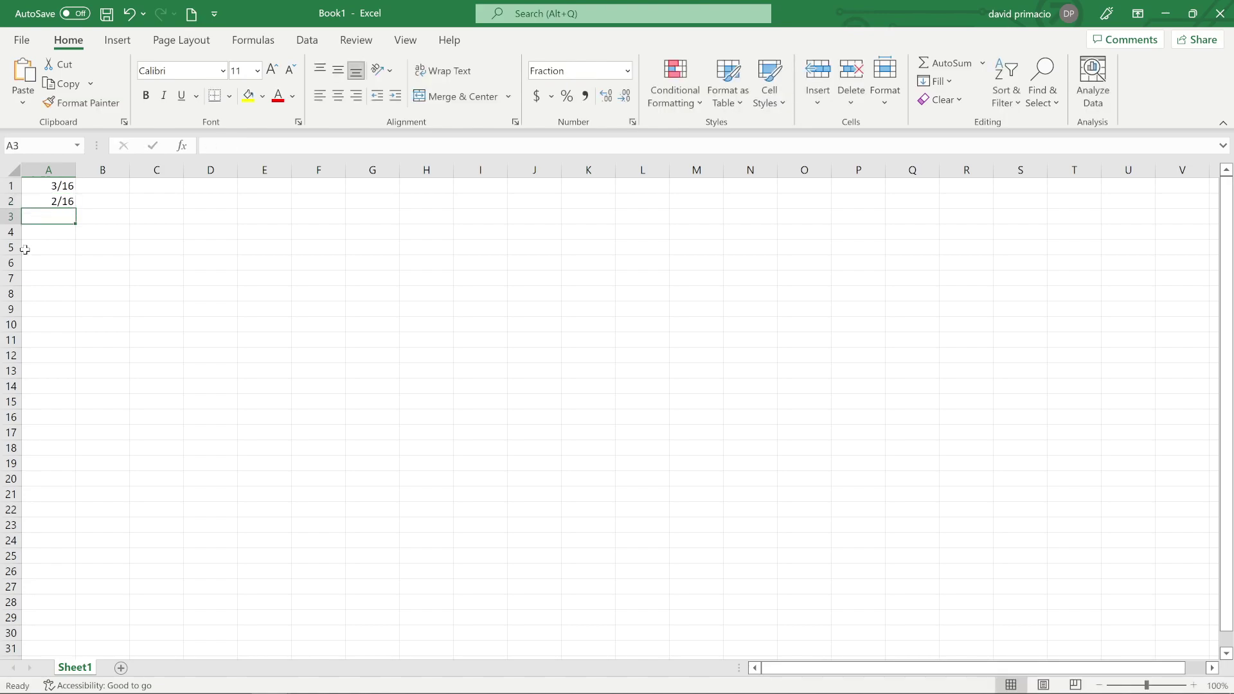
click(49, 201)
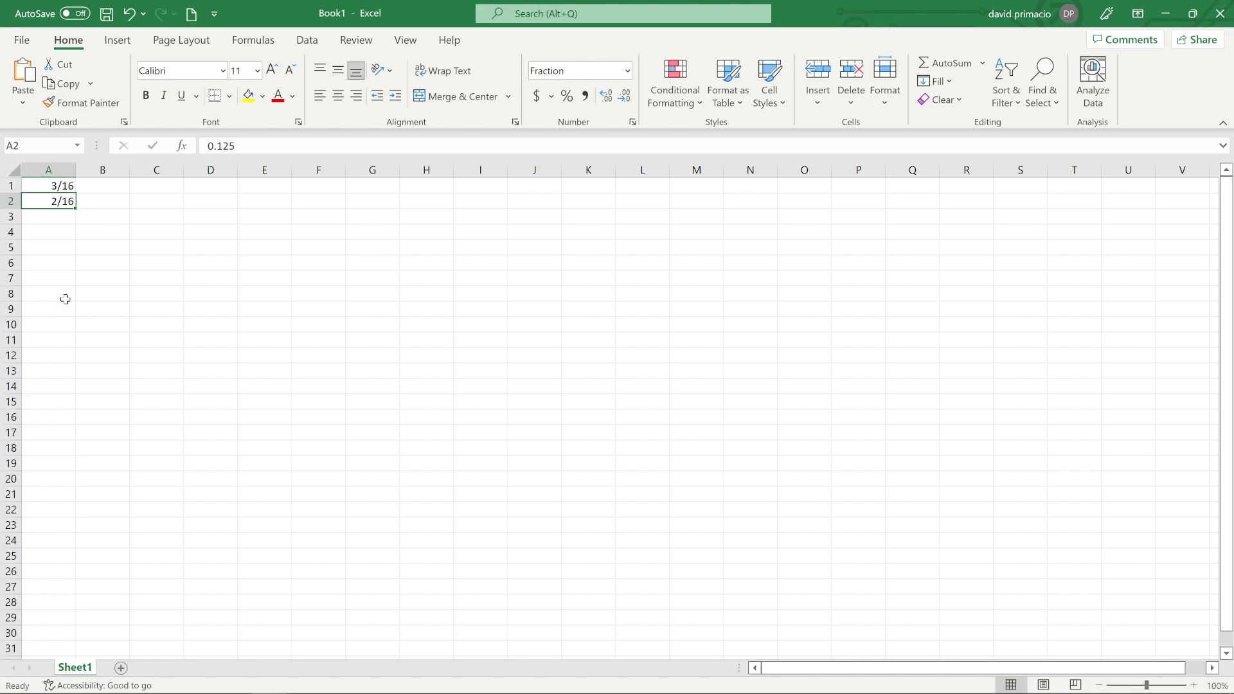
text(1/4)
key(Return)
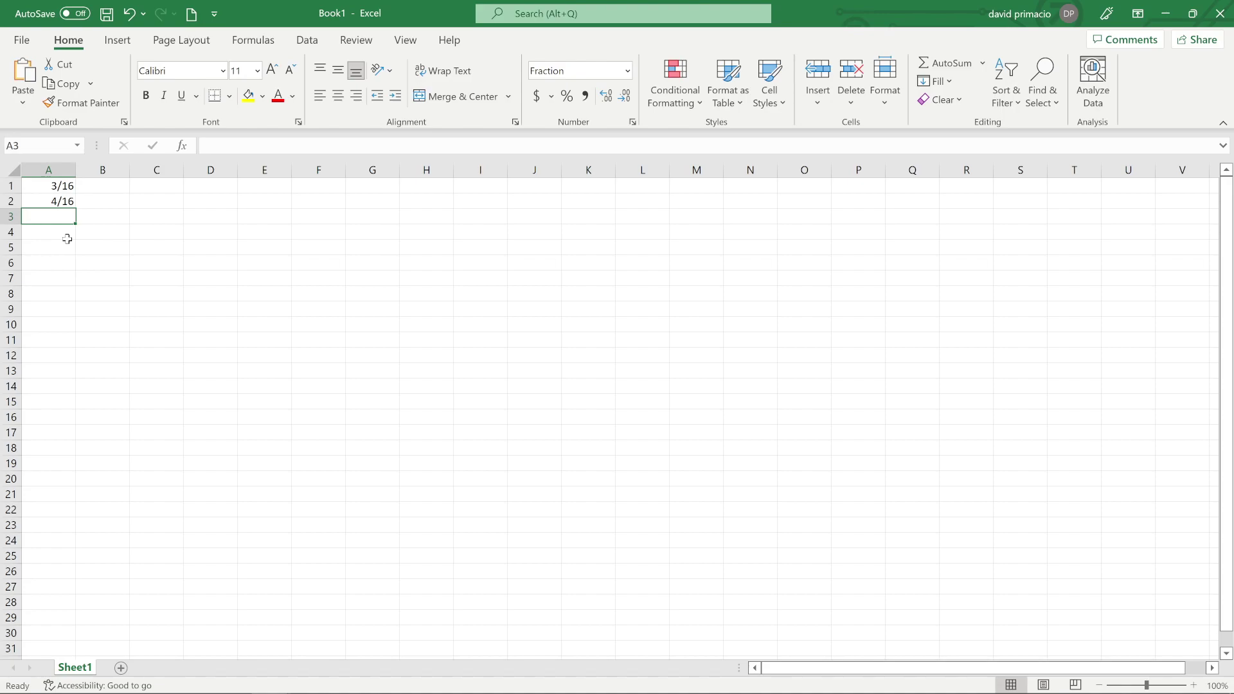
Step: Fill the A1:A2 series down to row 18, then undo the fill
drag(40, 186, 41, 197)
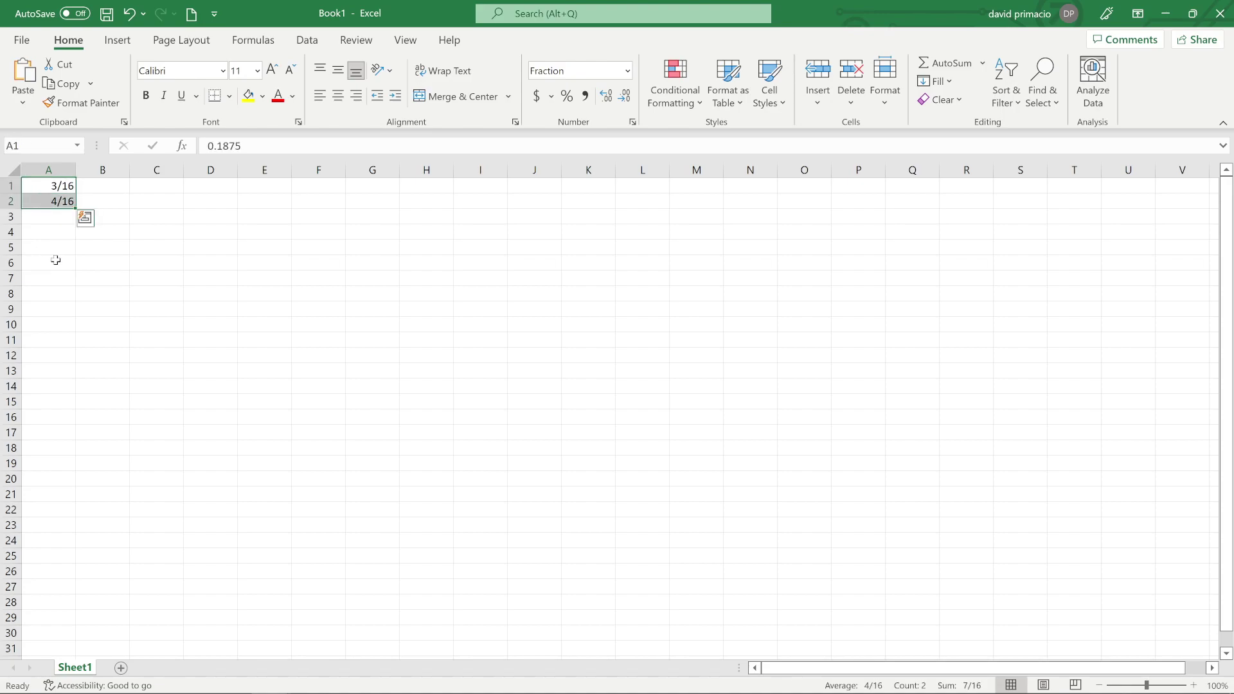
drag(76, 208, 73, 457)
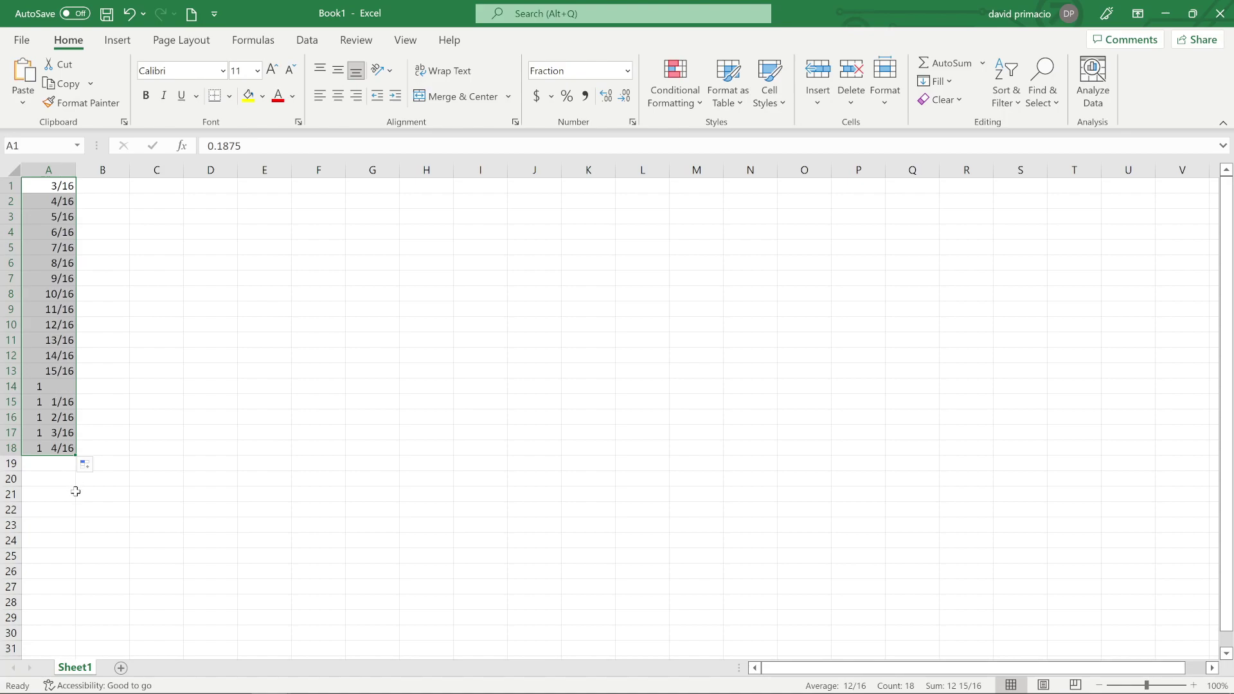
key(ctrl+z)
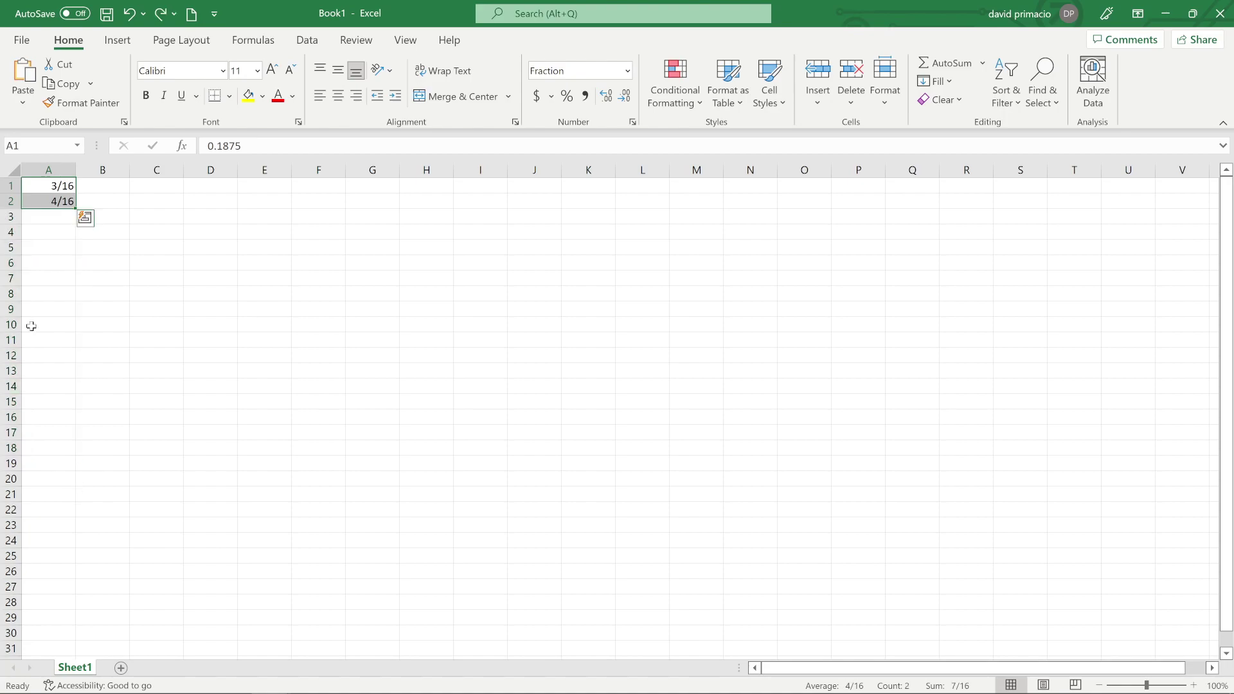
Step: Enter 1/4 in cell B1
click(111, 185)
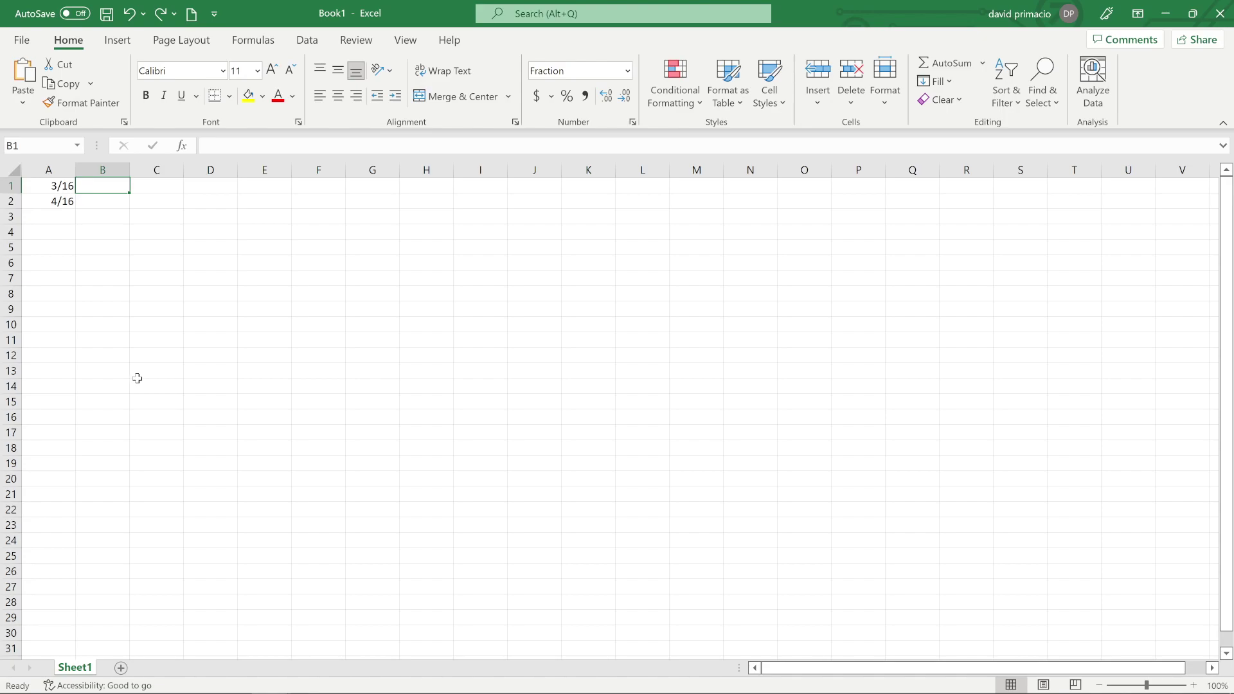
text(1/4)
key(Return)
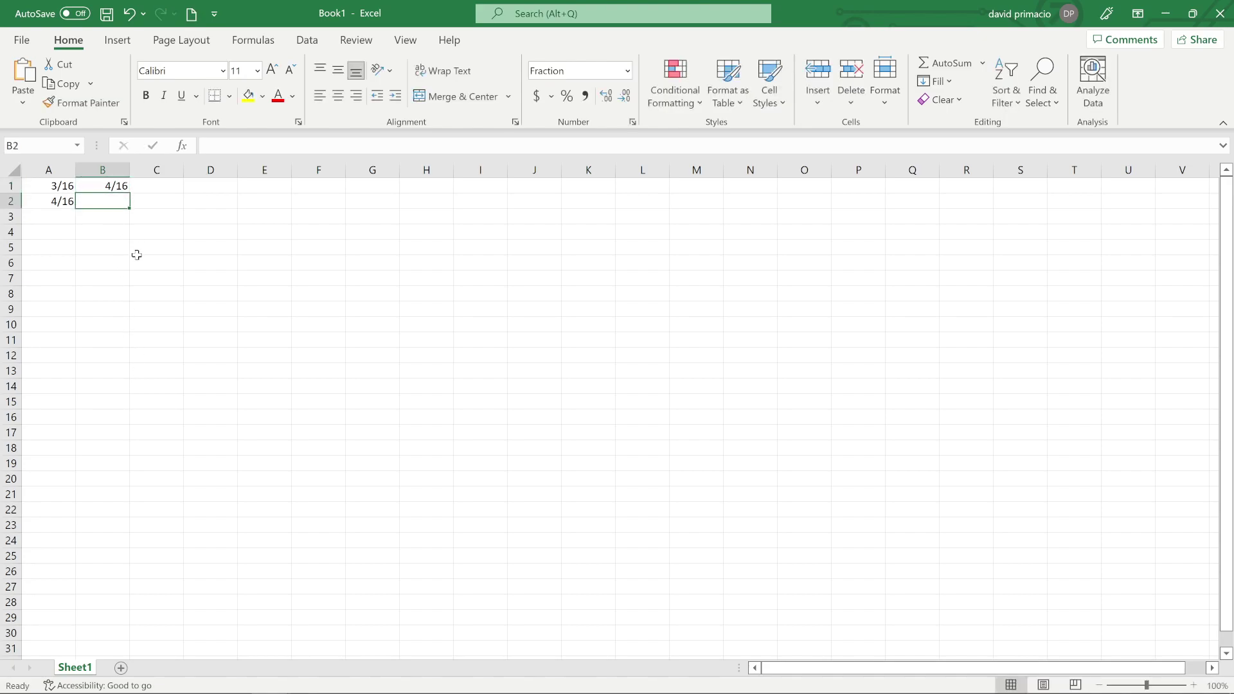
Step: Format column B with the 'Up to two digits (21/25)' fraction format so B1 reads 1/4
click(103, 170)
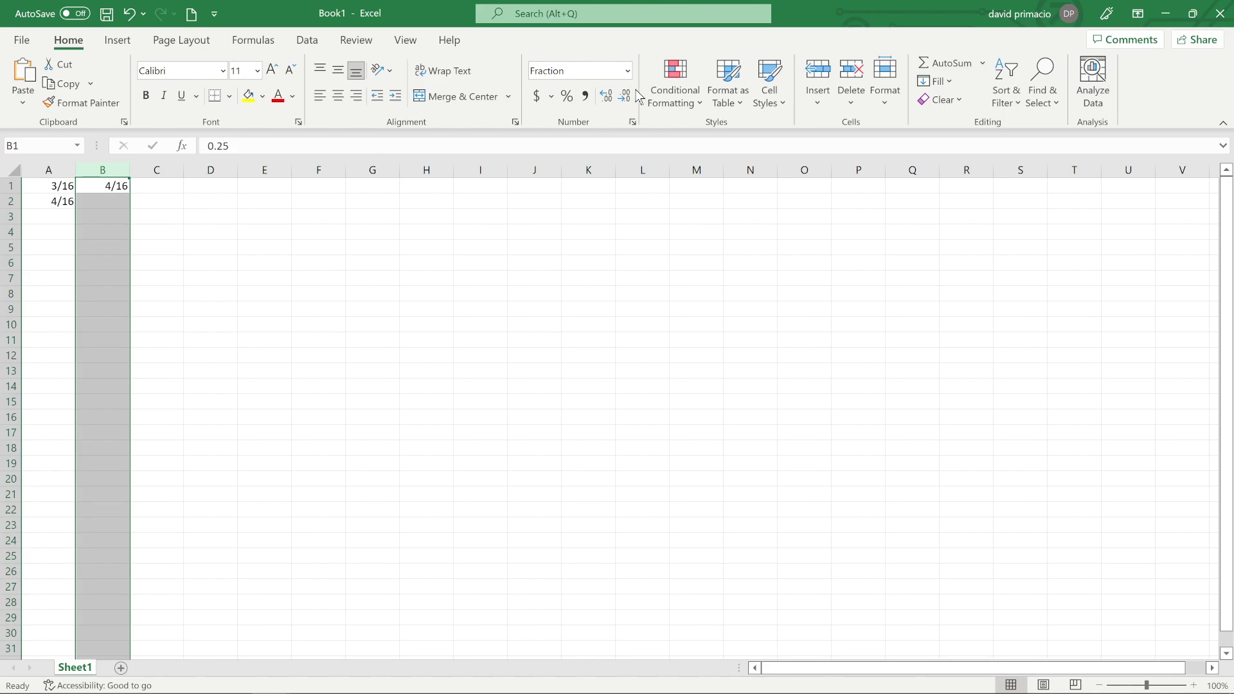
click(632, 122)
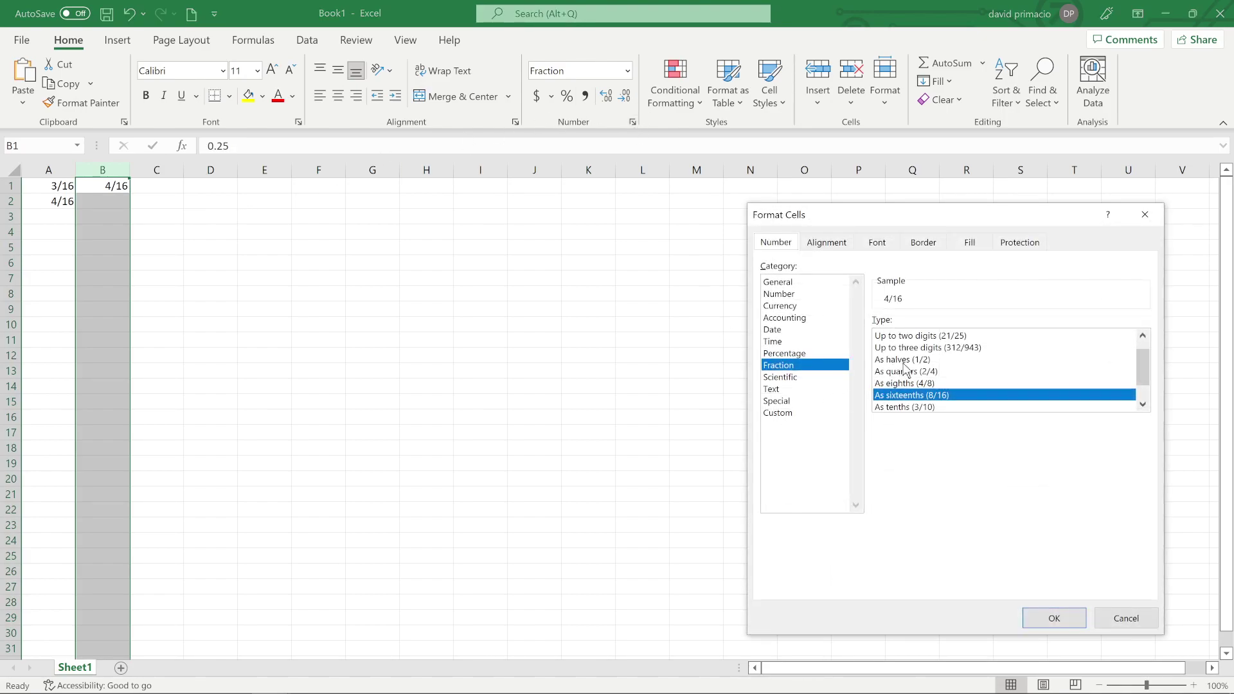
scroll(929, 383, up, 1)
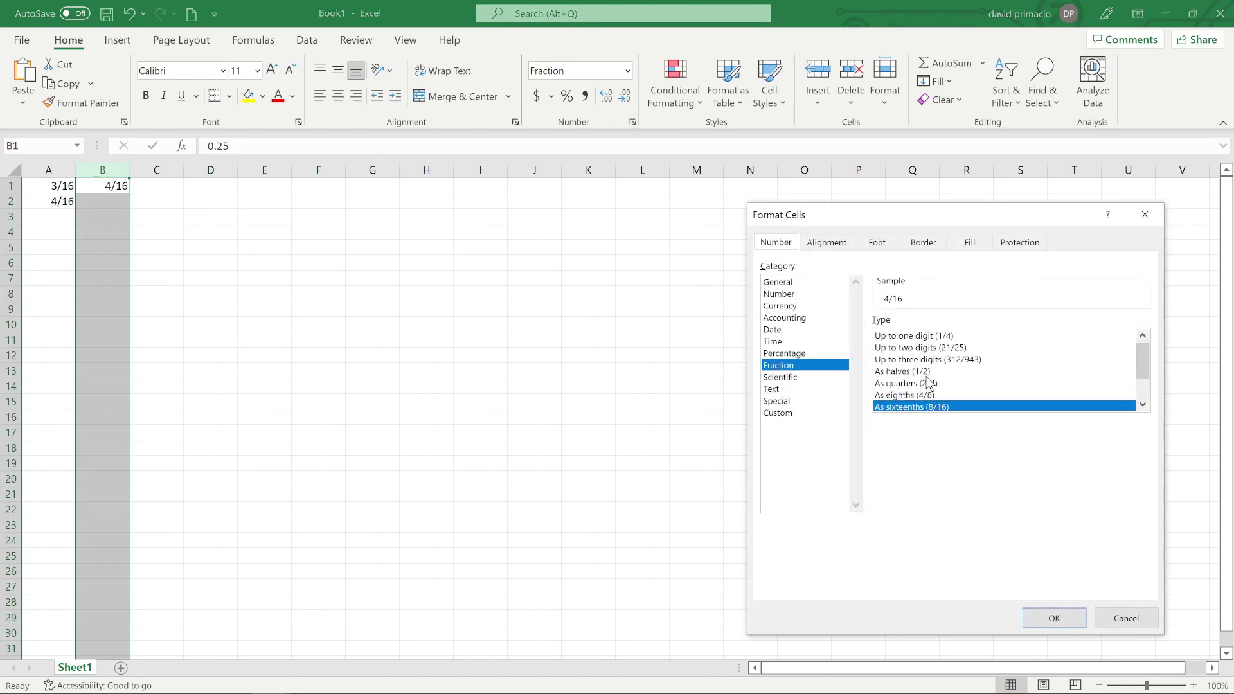
click(920, 338)
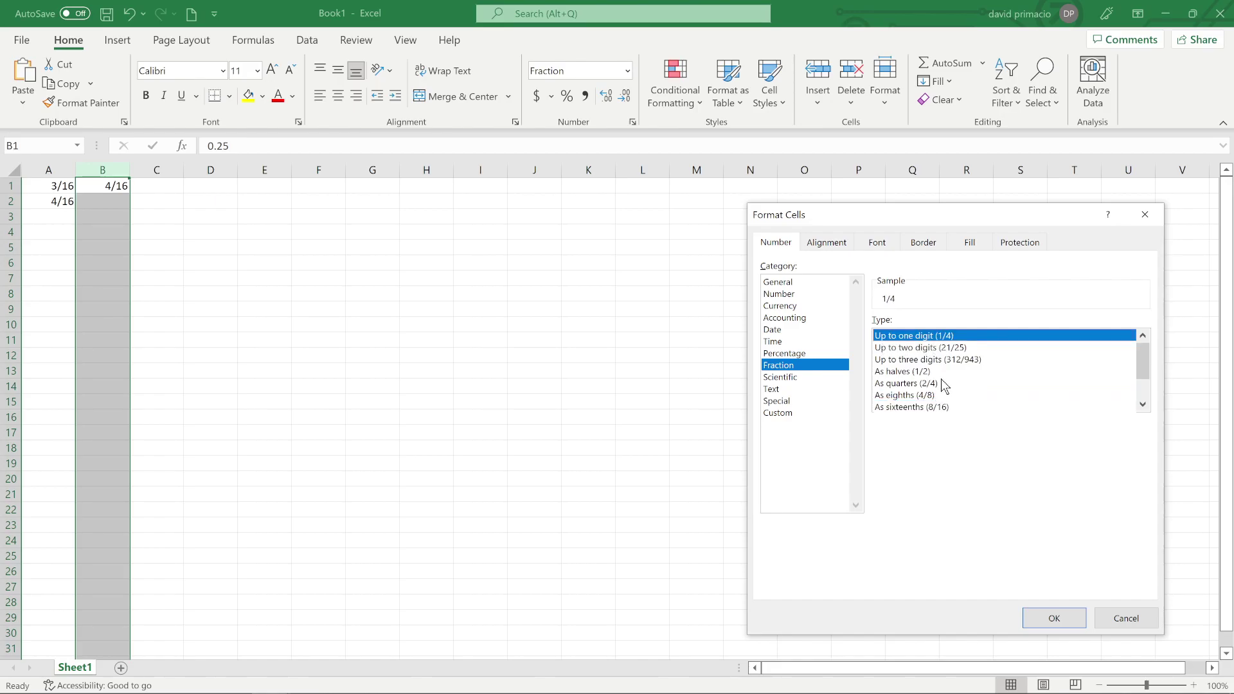
click(930, 348)
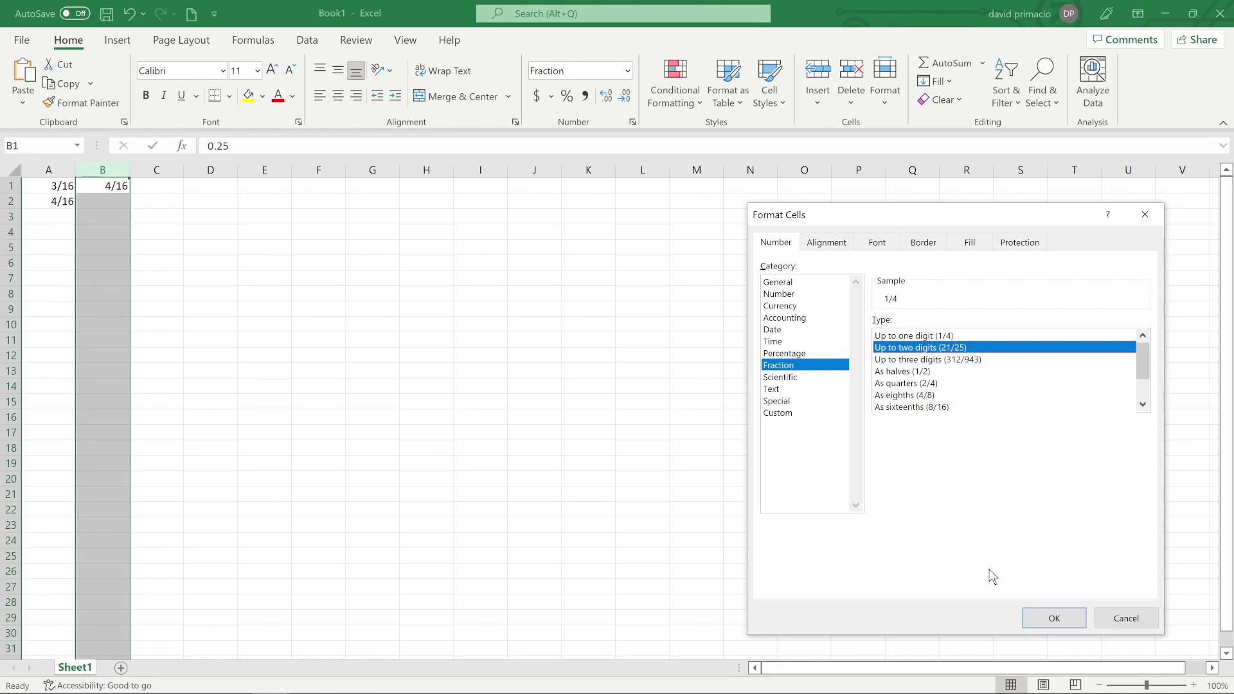
click(1026, 618)
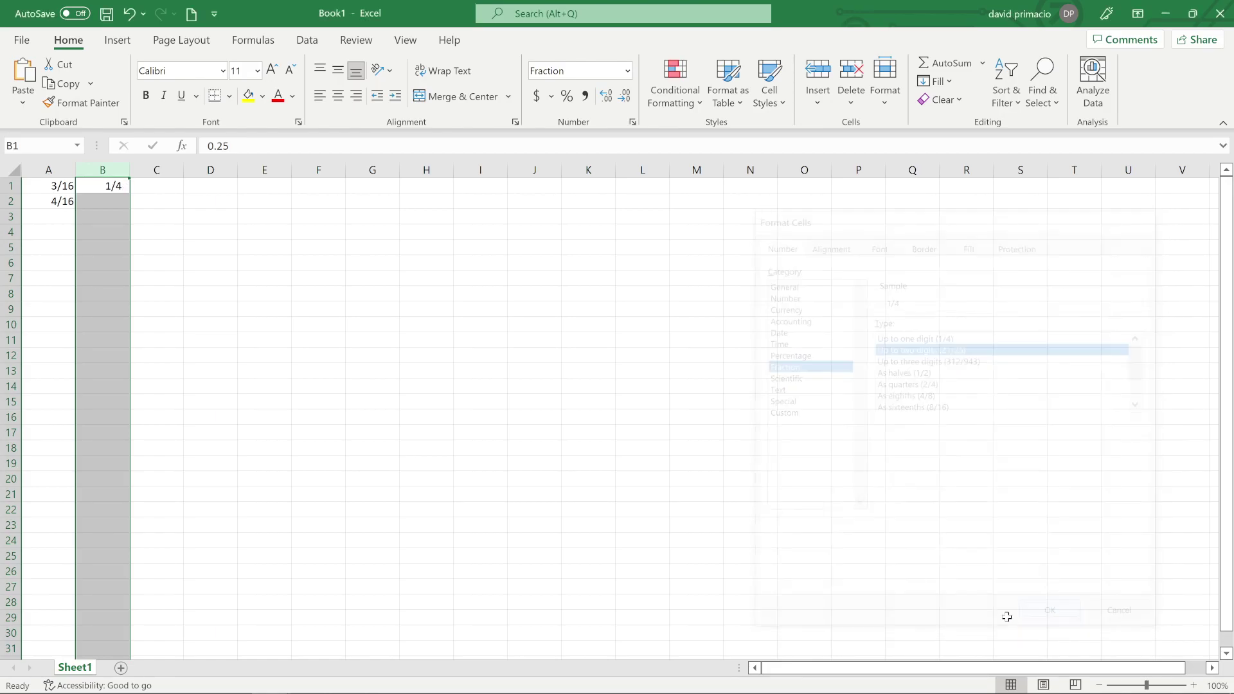
click(92, 202)
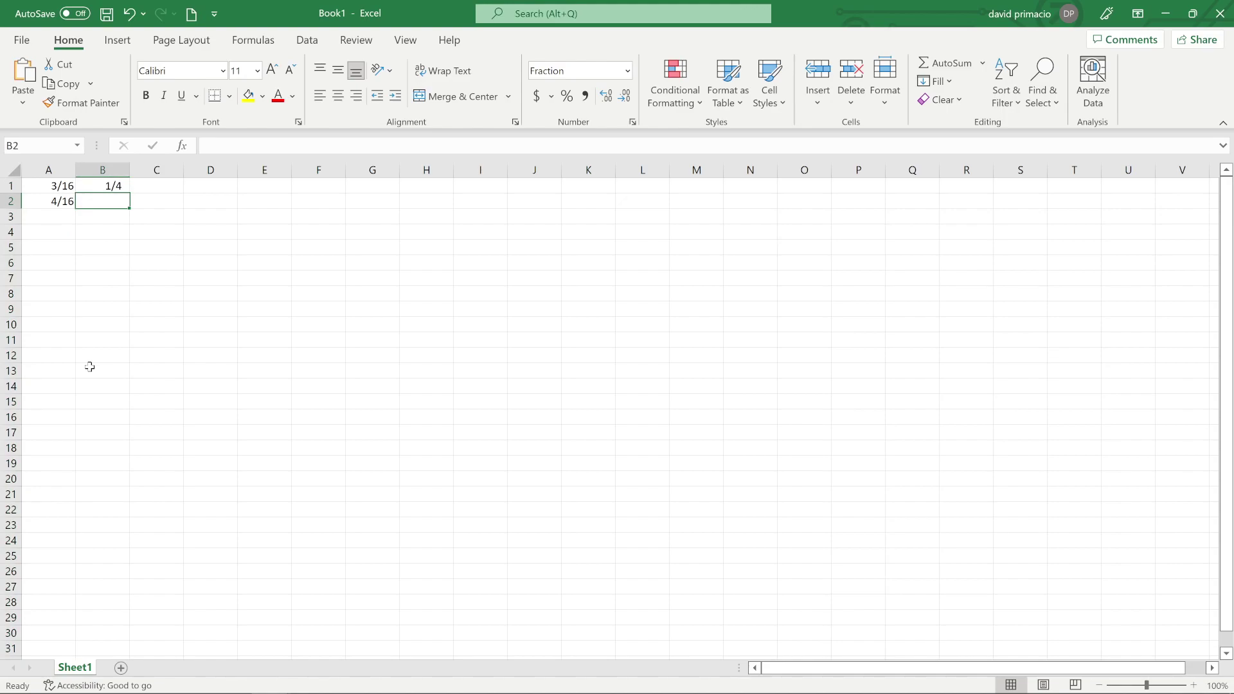
Step: Enter 3/8 in B2 and fill the A1:B2 pattern down to row 20
text(3)
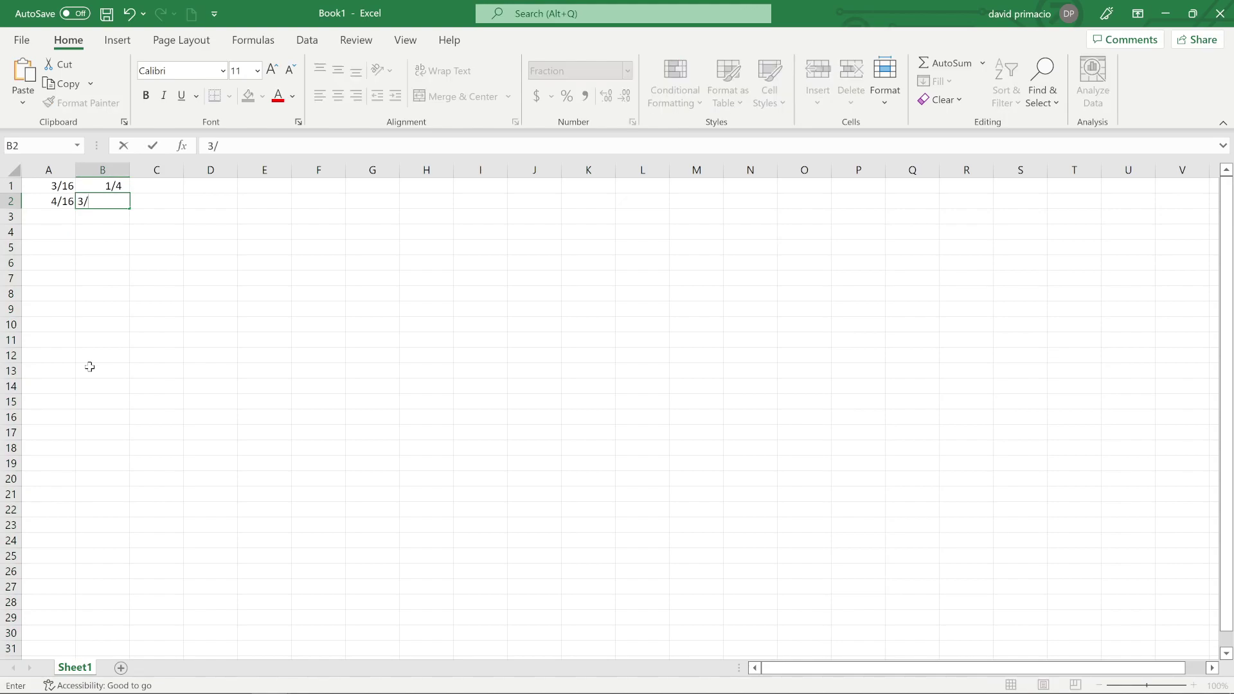
text(/8)
key(Return)
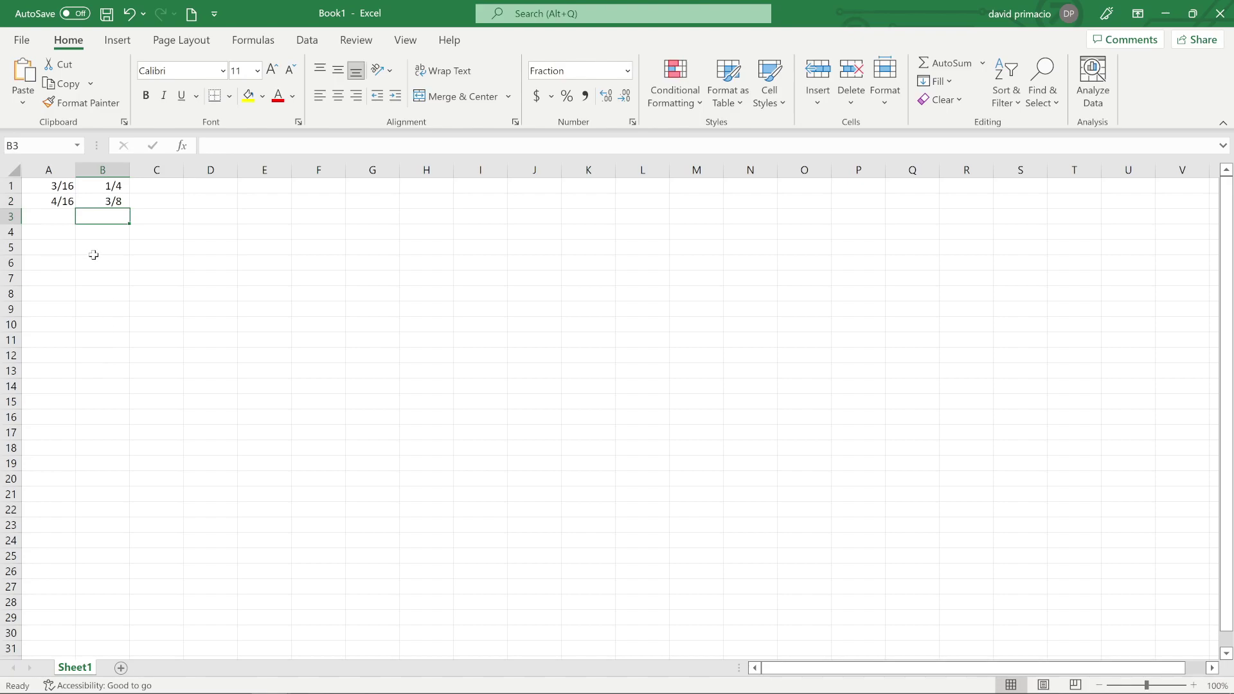
drag(48, 186, 104, 199)
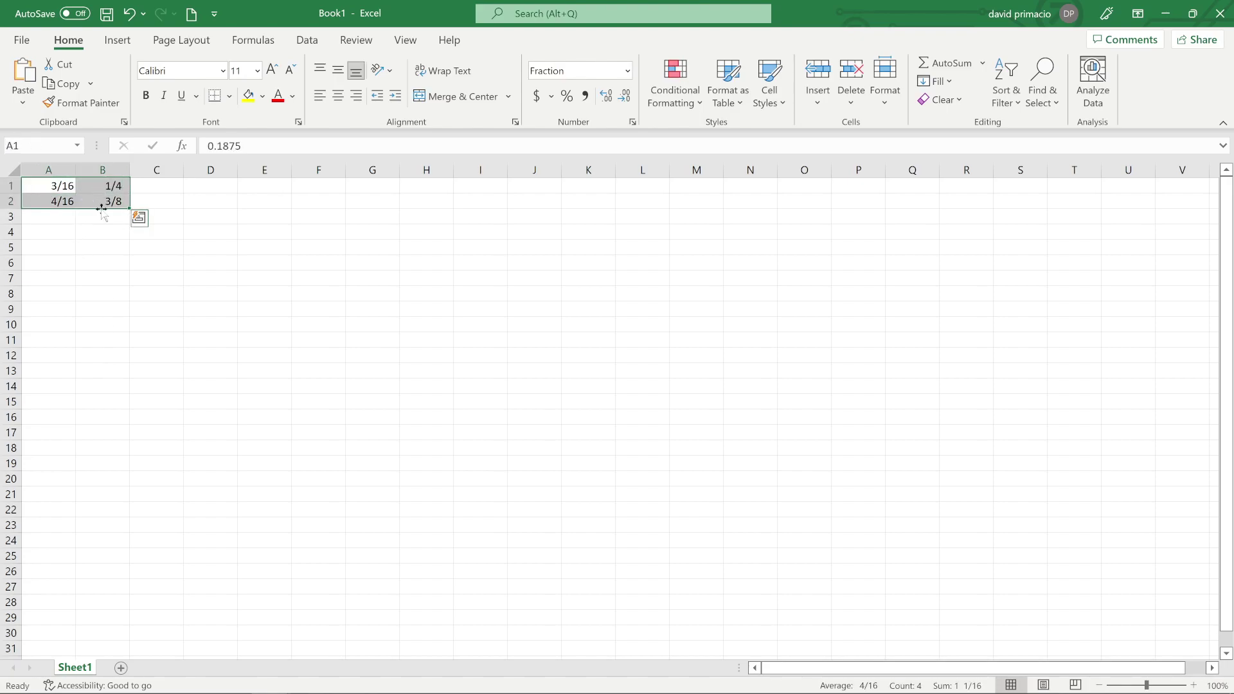
drag(124, 213, 146, 482)
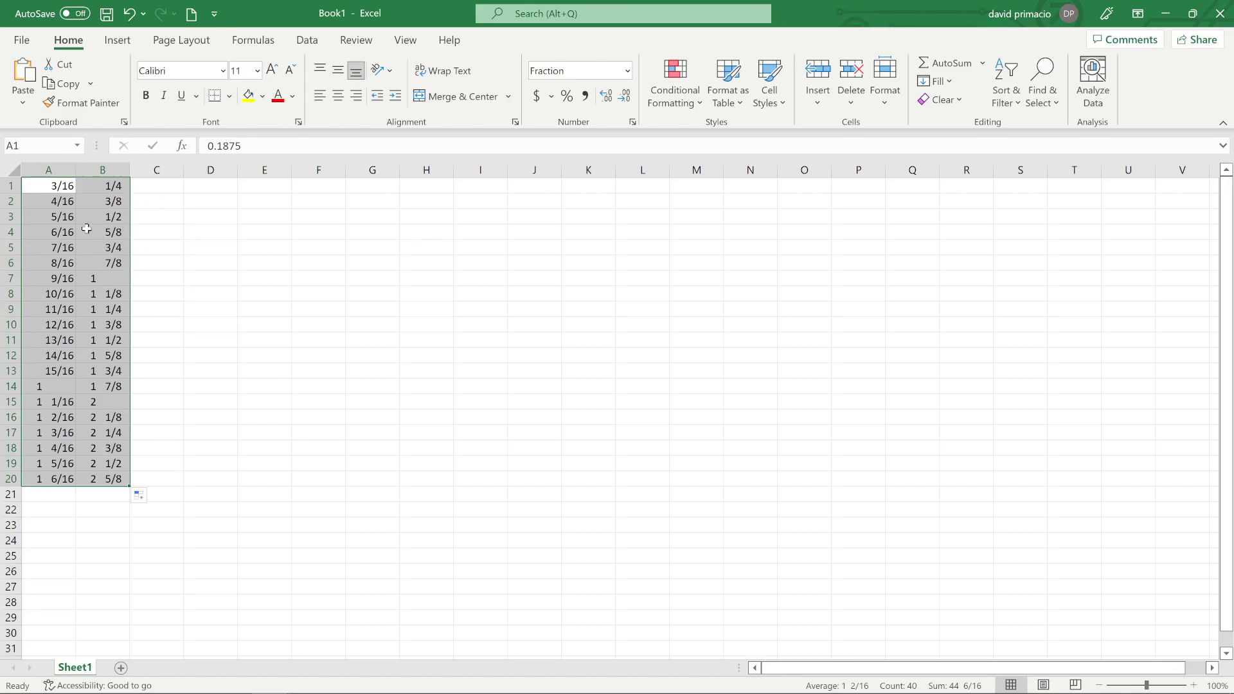
Step: Check the filled fraction values in B1, B2 and B3
click(97, 189)
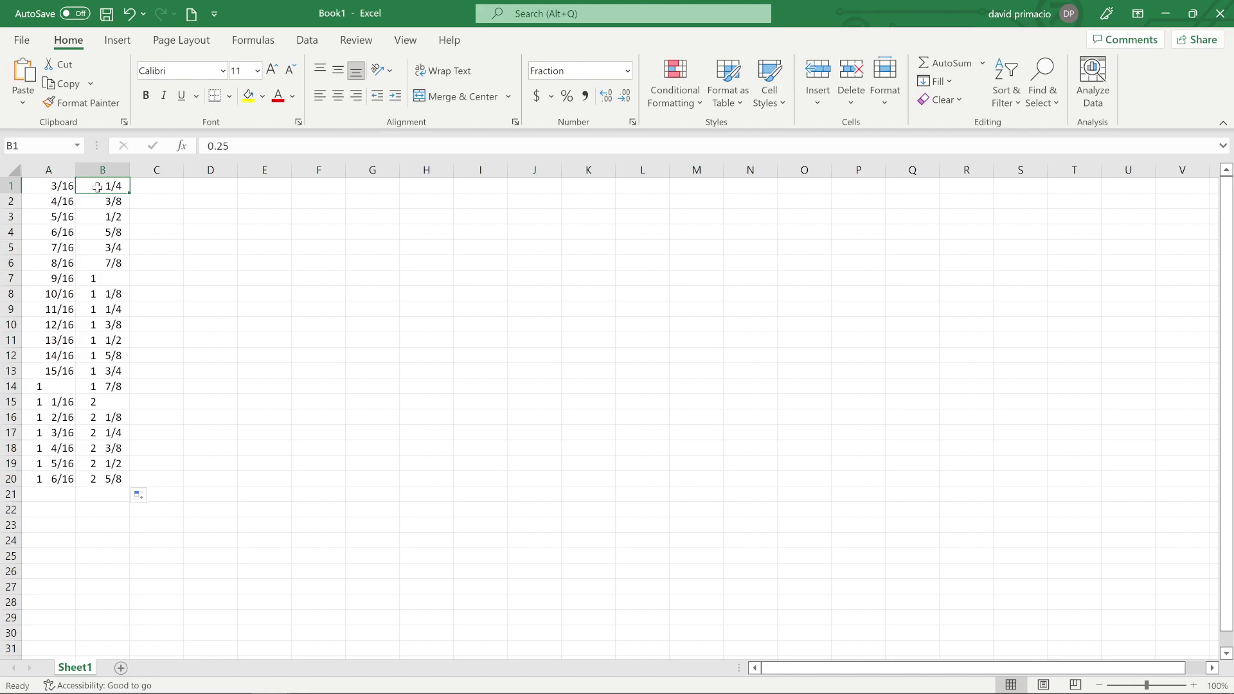
click(97, 201)
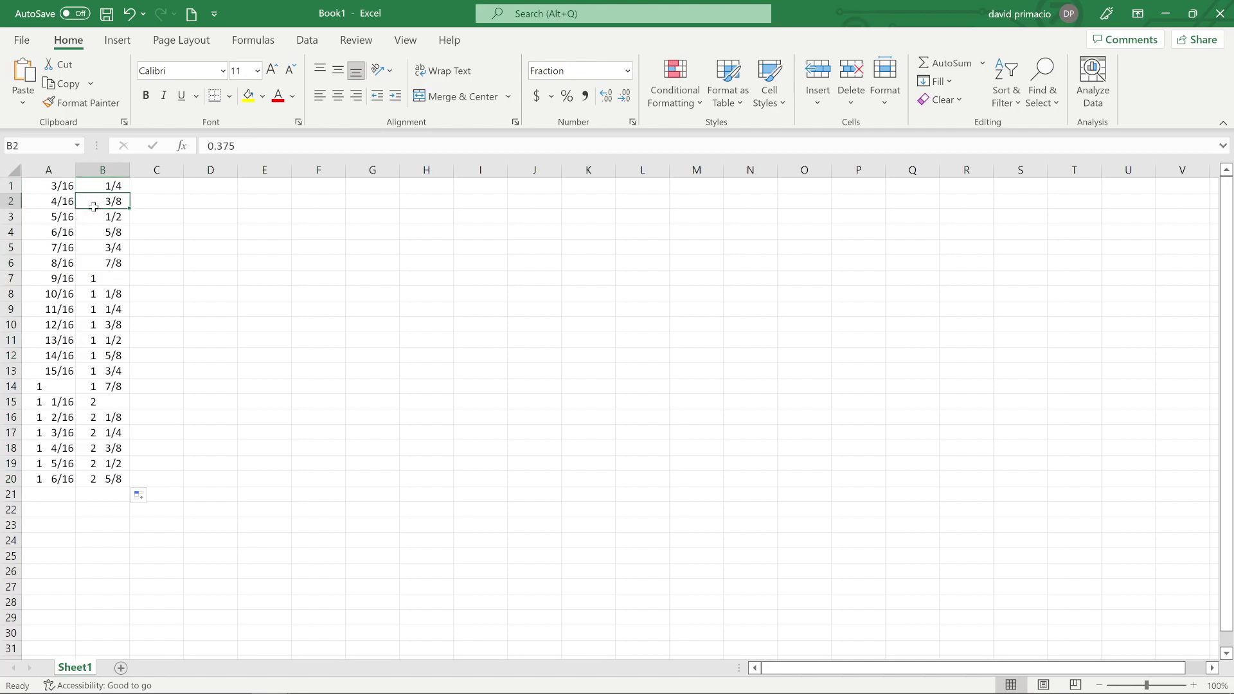
click(93, 219)
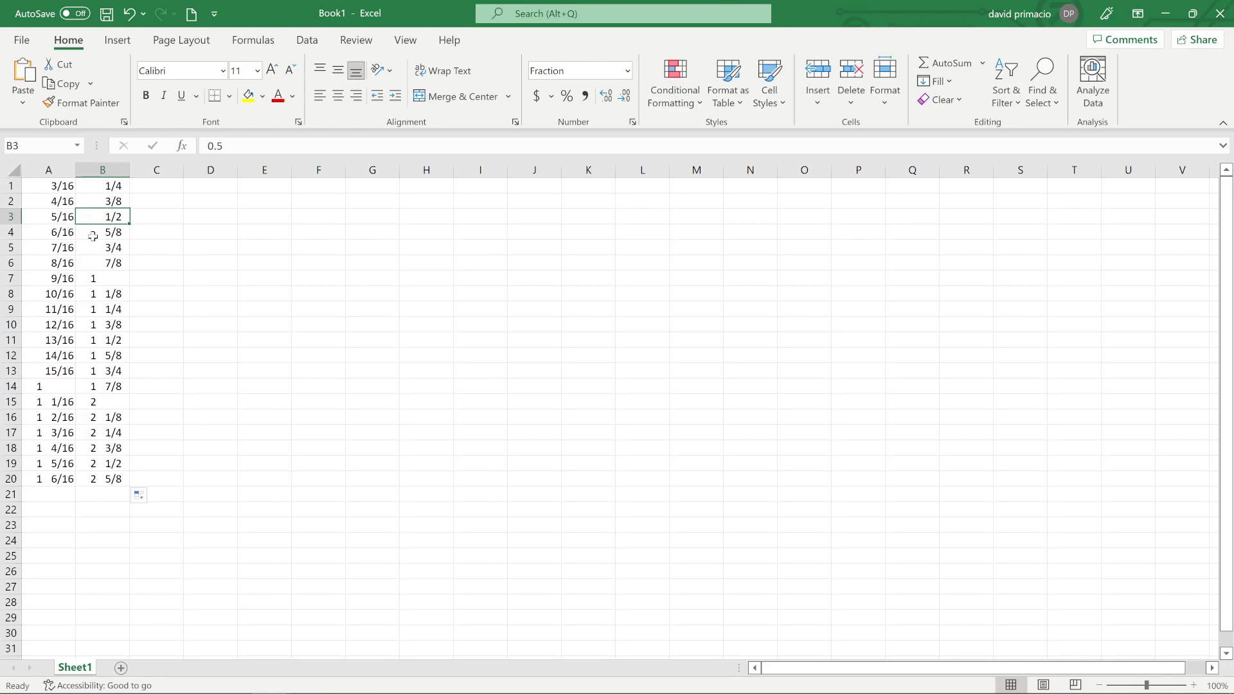
drag(50, 186, 96, 201)
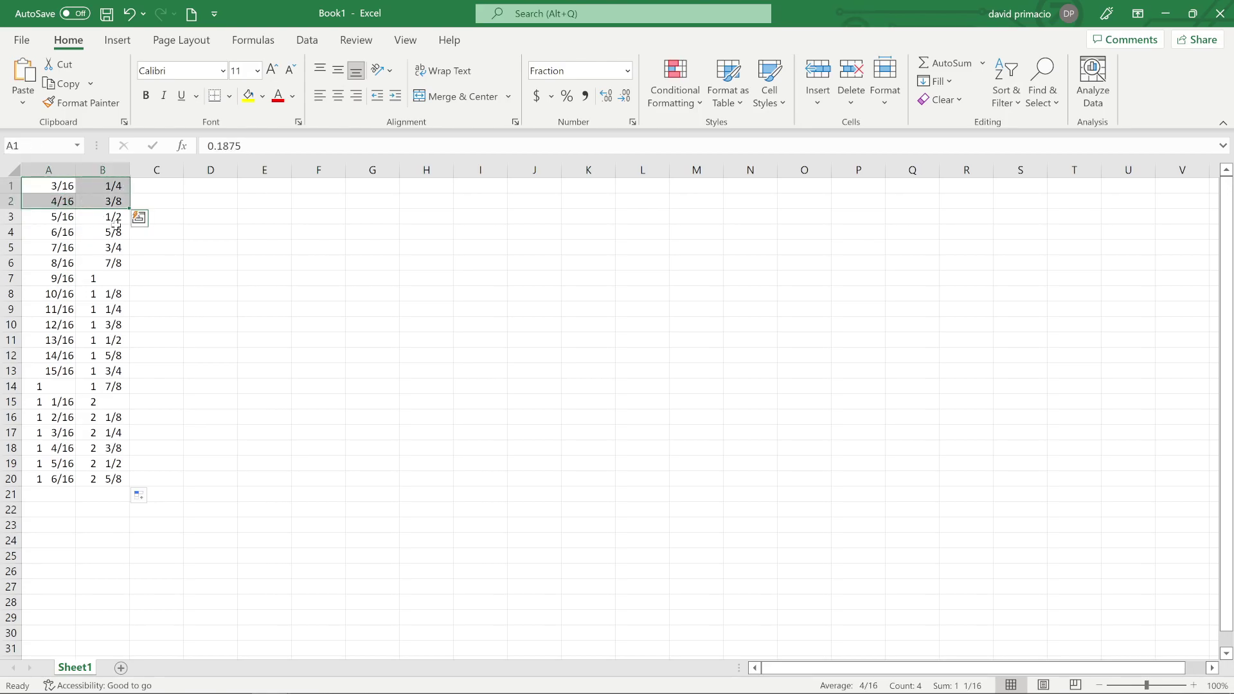
click(124, 522)
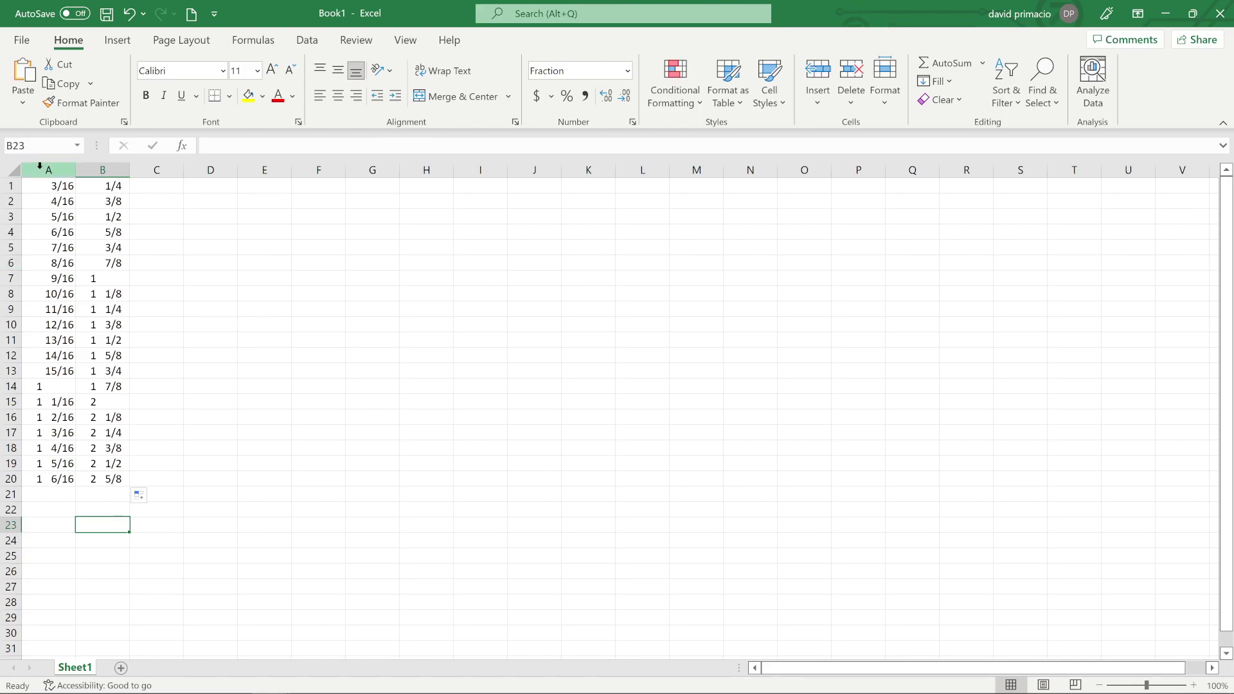
Step: Format columns A and B as Number with four decimals, e.g. 0.1875 and 0.2500
drag(45, 169, 90, 171)
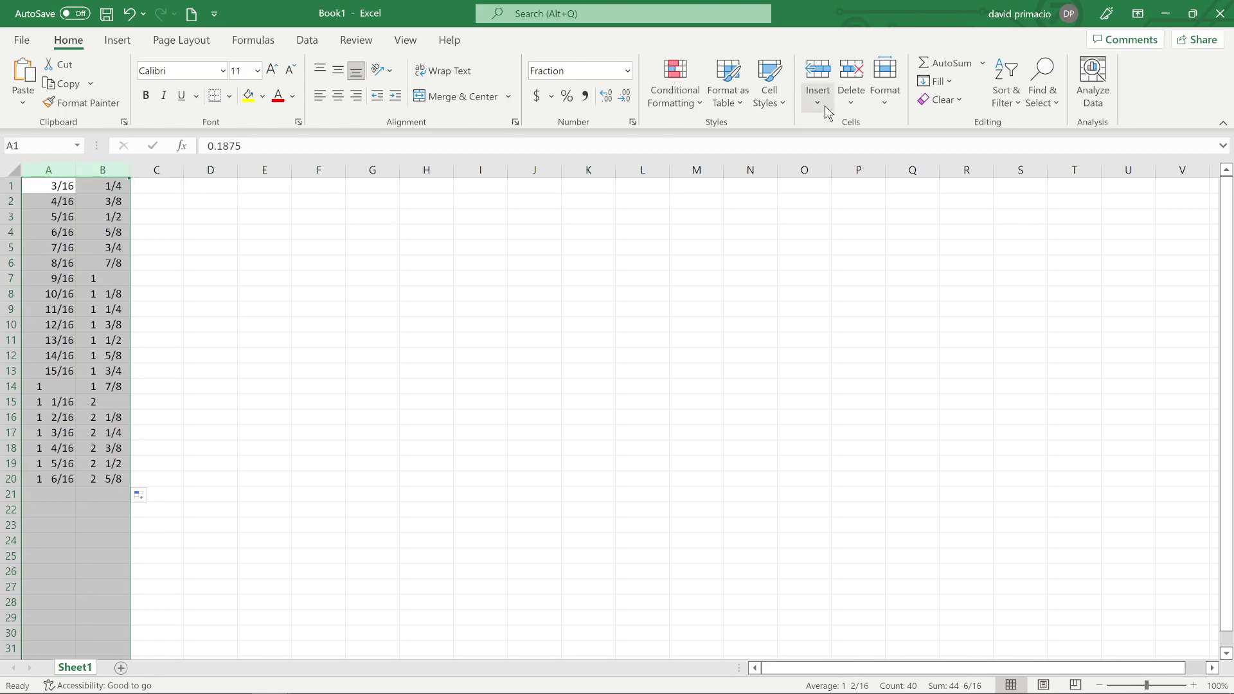
click(632, 72)
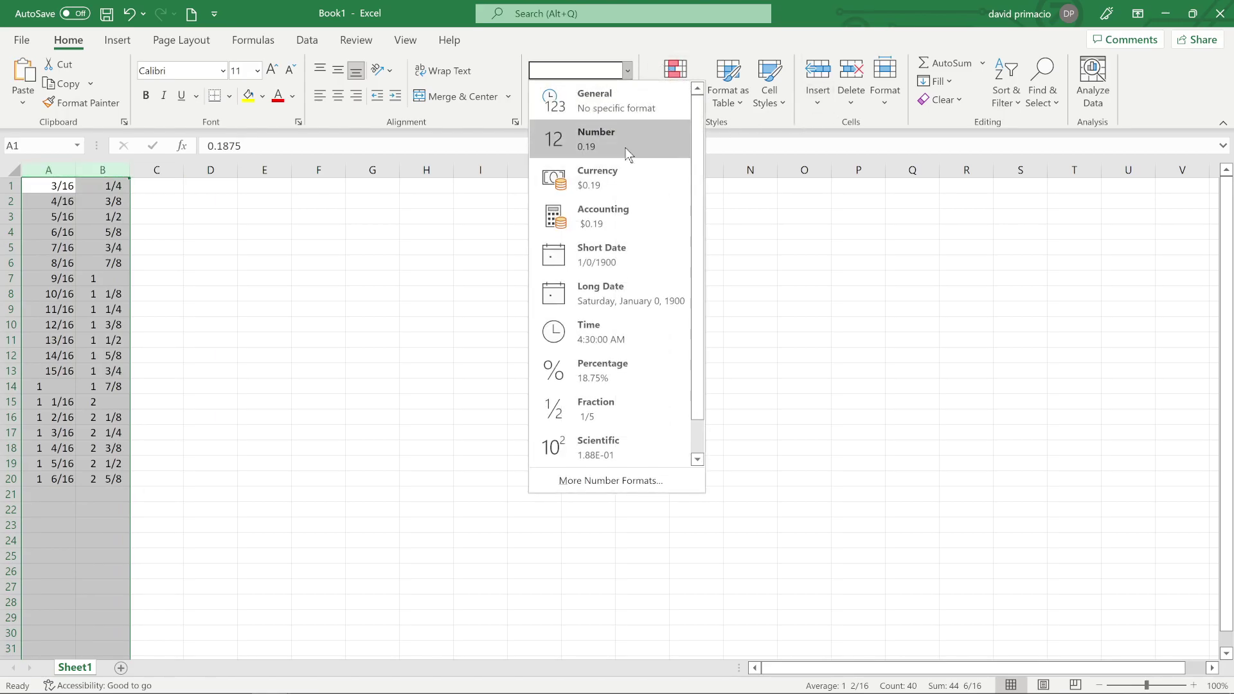
click(598, 139)
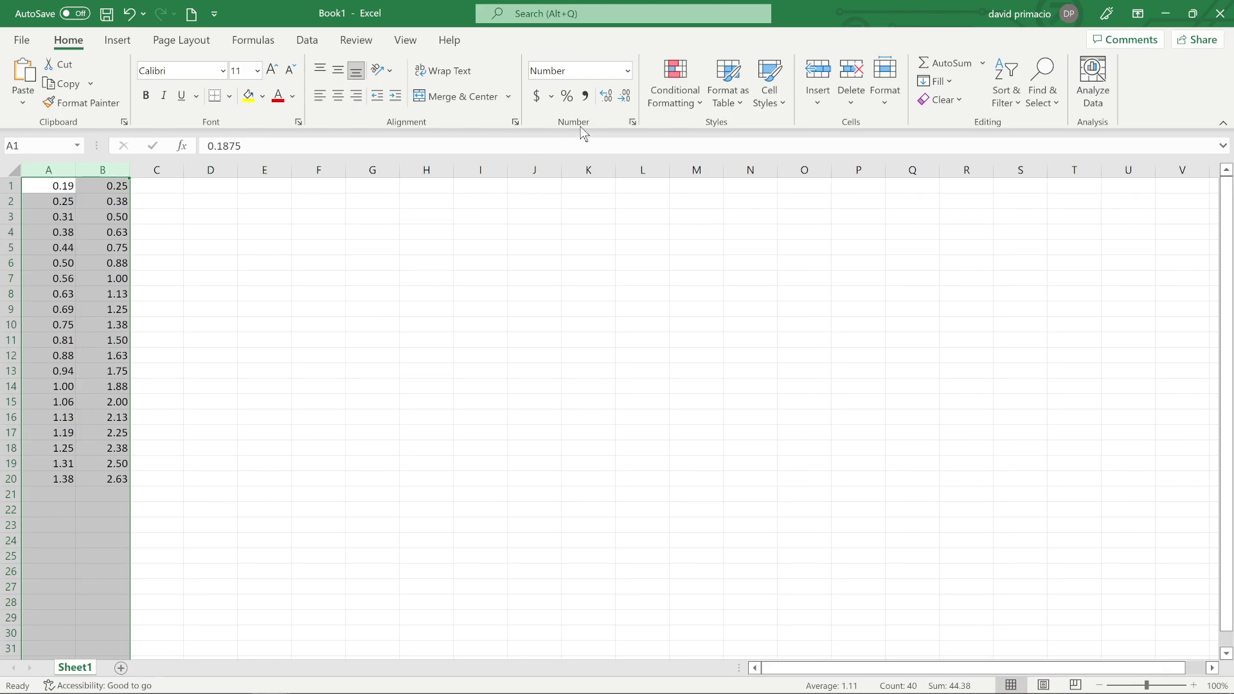
click(606, 96)
click(606, 95)
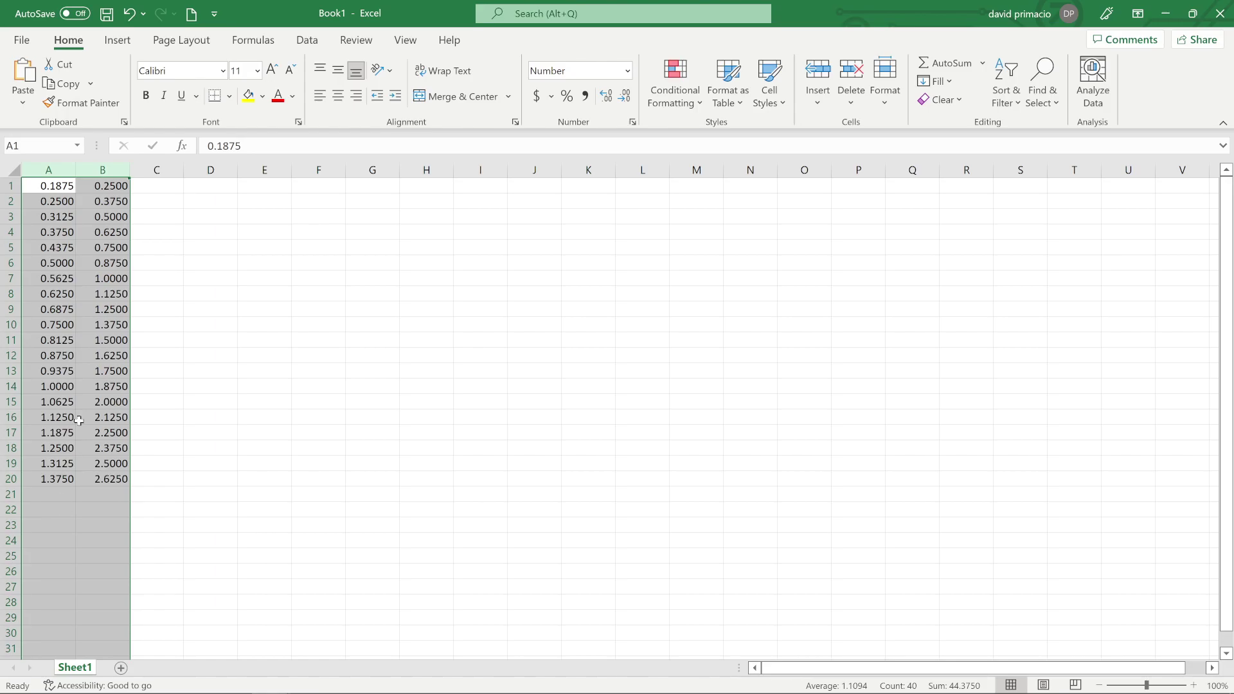
click(264, 293)
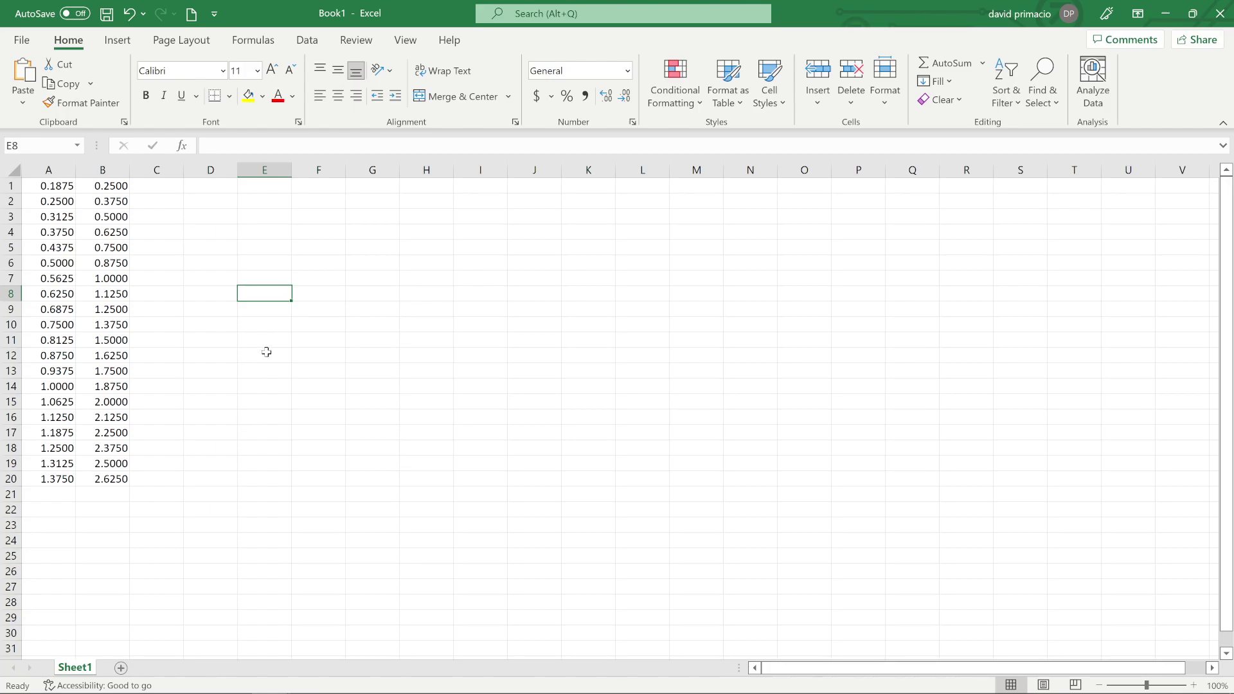
Step: Copy the OD (in) and ID (in) header cells from the washer workbook
key(alt+Tab)
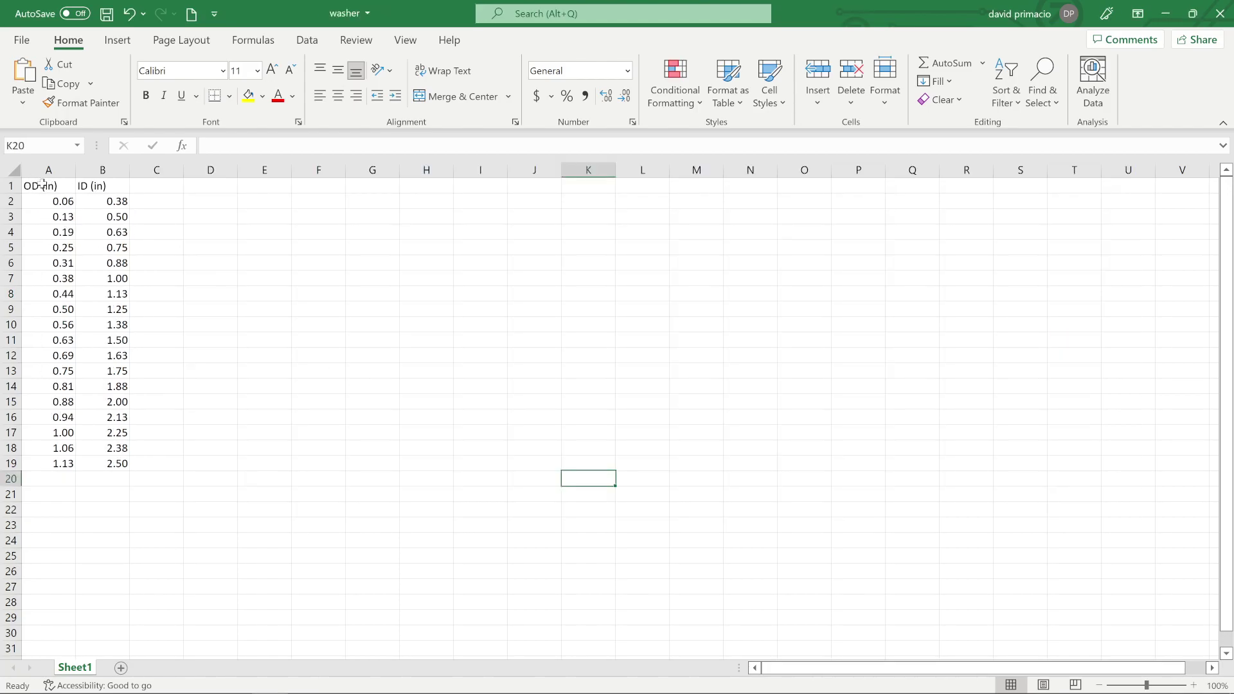
click(71, 184)
drag(71, 185, 103, 186)
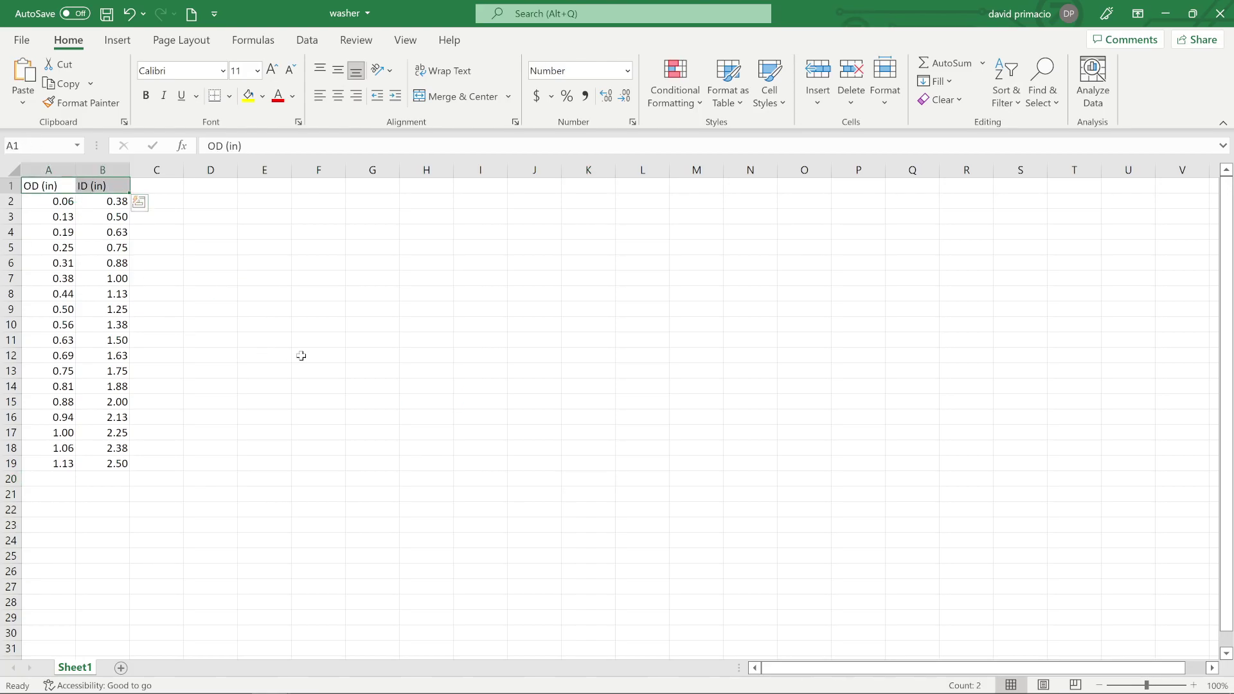
key(ctrl+c)
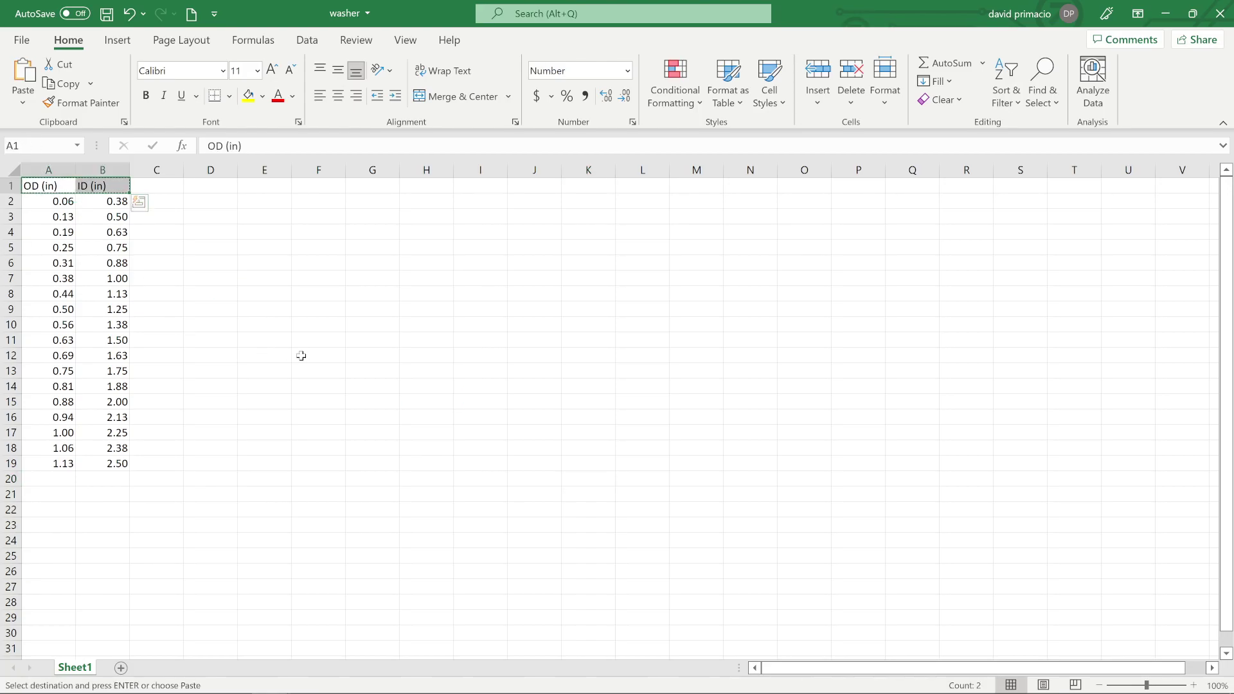
Step: Insert the copied headers above row 1 in Book1, then undo the insertion
key(ctrl+Tab)
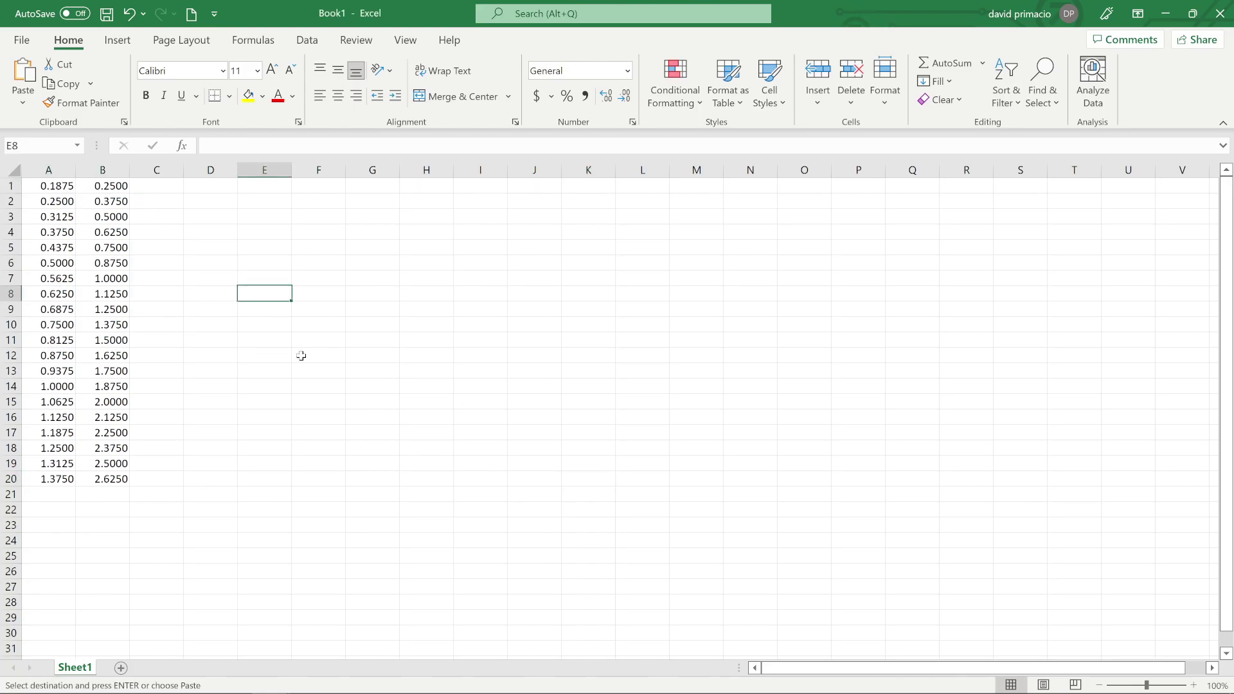
click(11, 186)
right_click(12, 188)
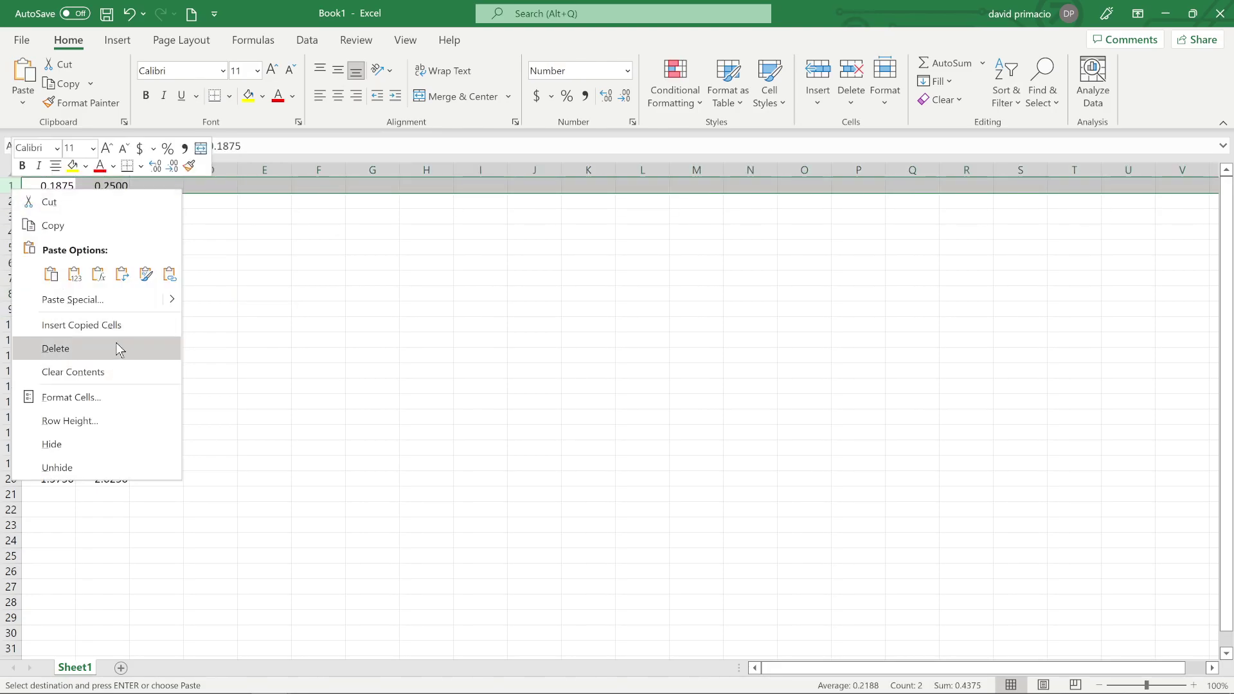
click(121, 325)
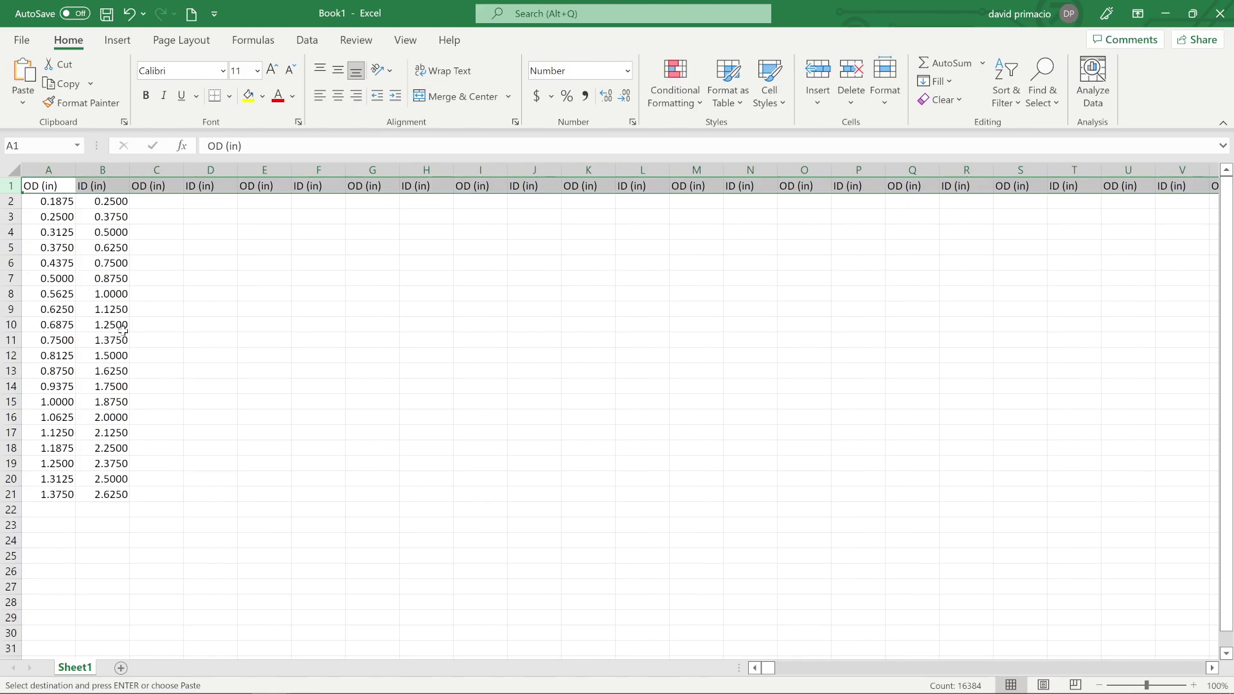
key(ctrl+z)
Step: Insert the OD (in) and ID (in) headers as Book1's new row 1 and dismiss the browser notification
key(alt+Tab)
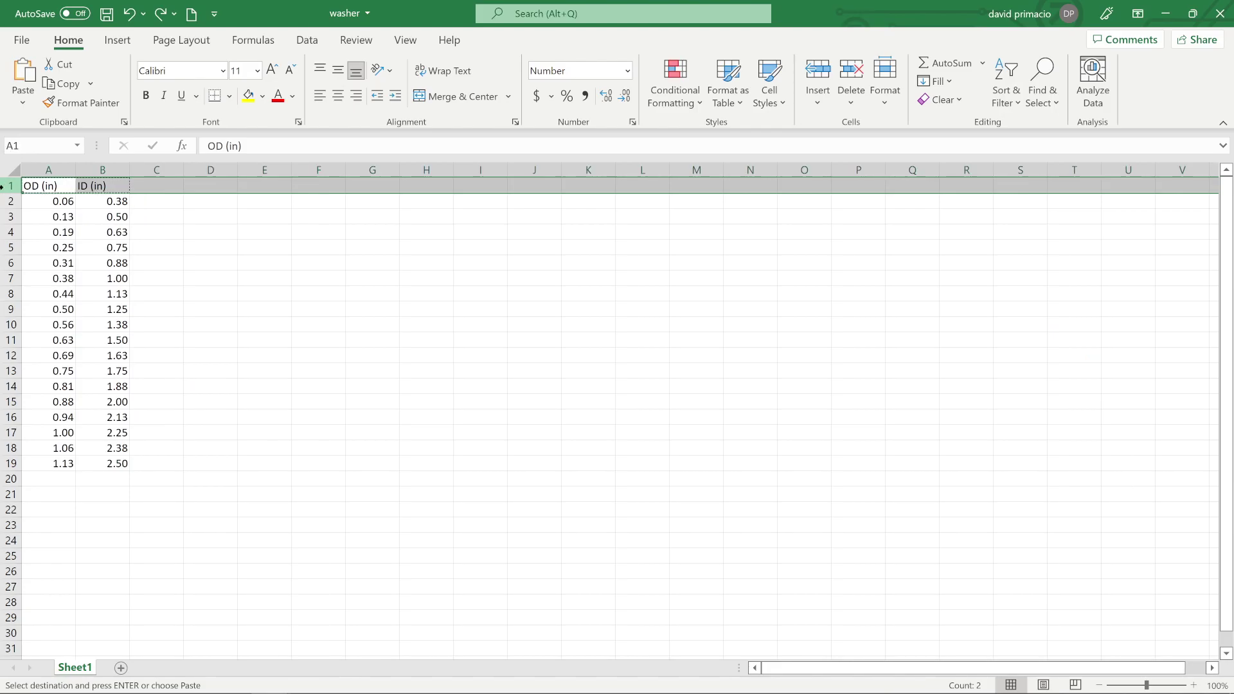
key(alt+Tab)
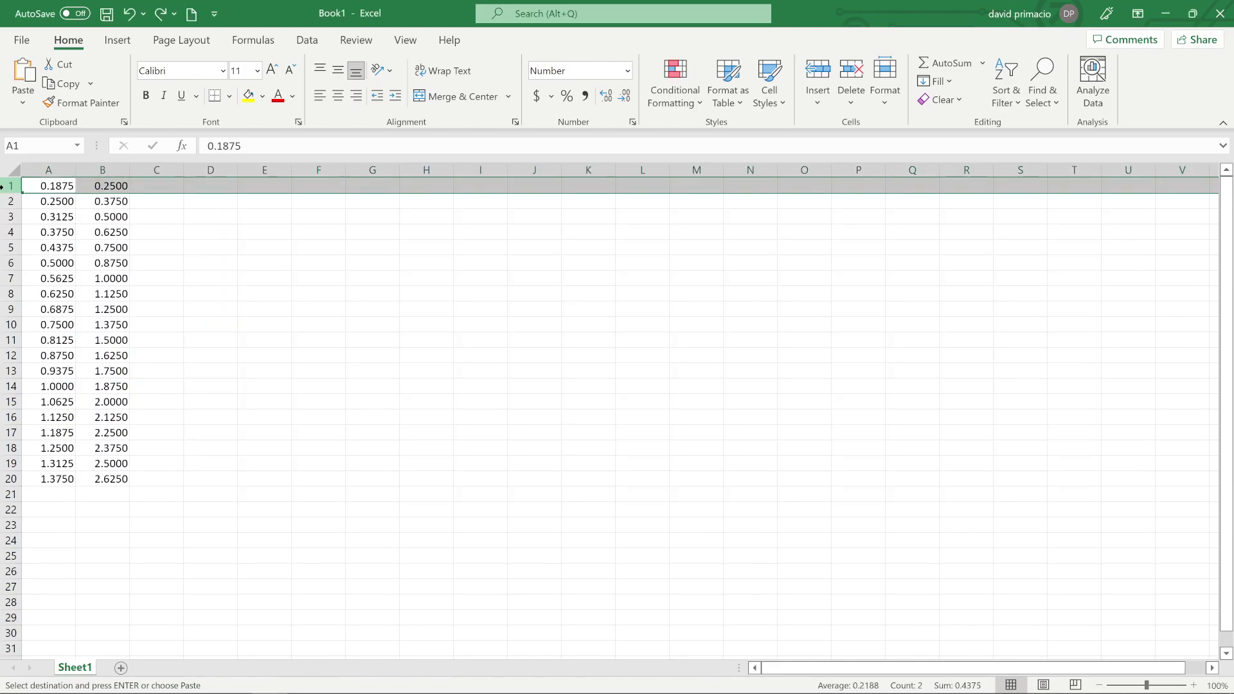
right_click(3, 187)
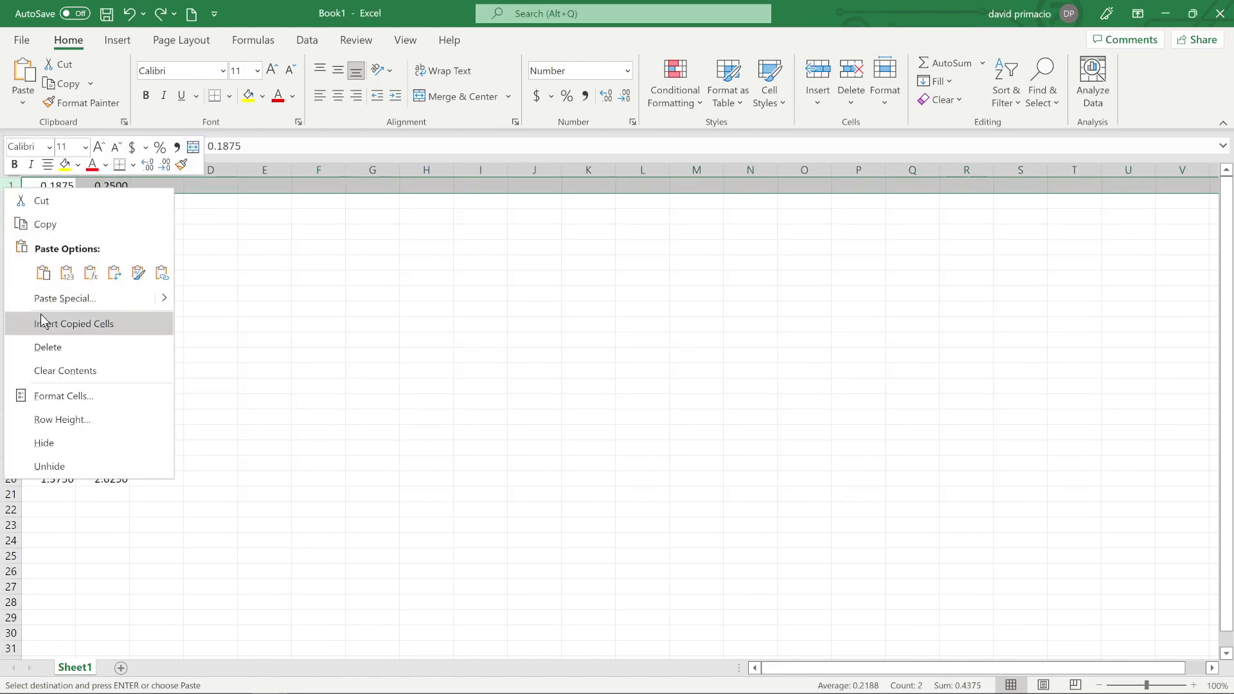
click(77, 330)
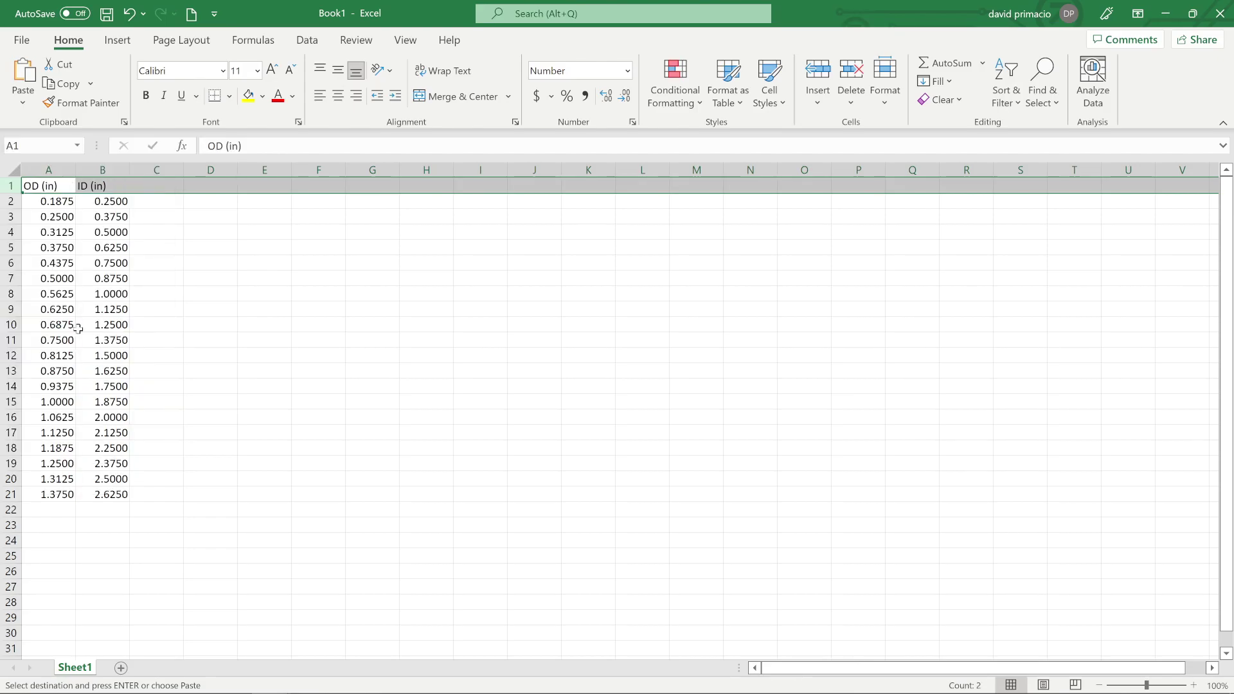
click(221, 553)
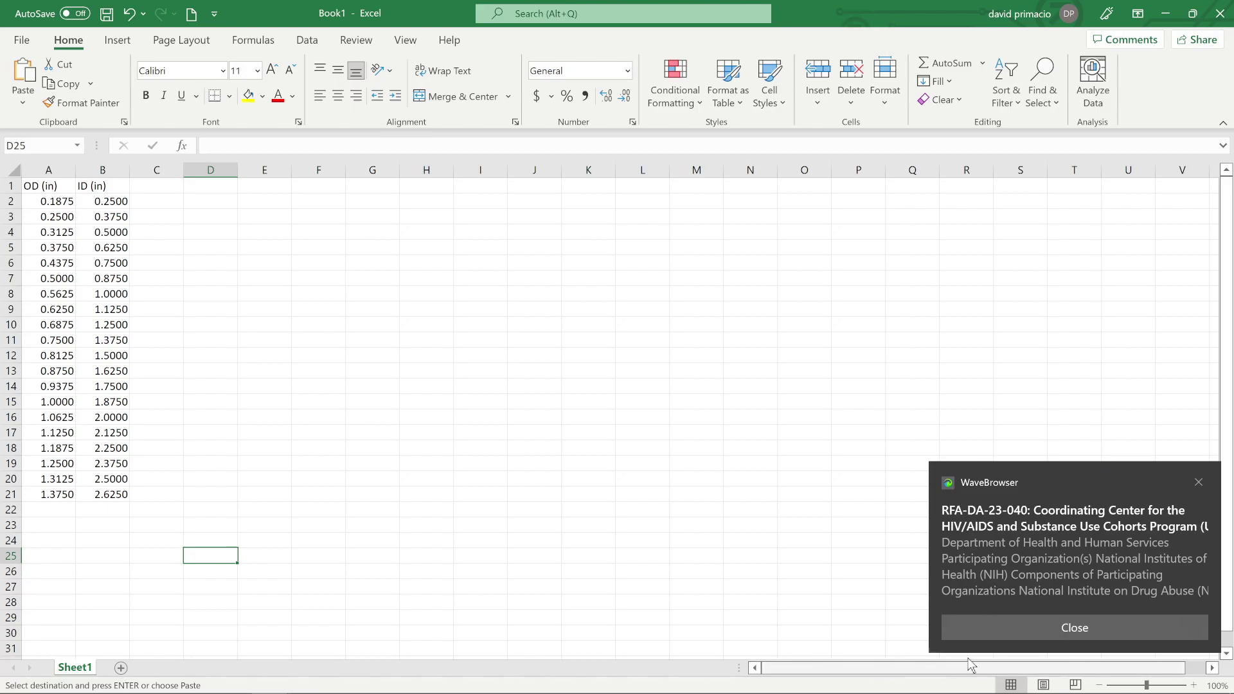
click(1112, 629)
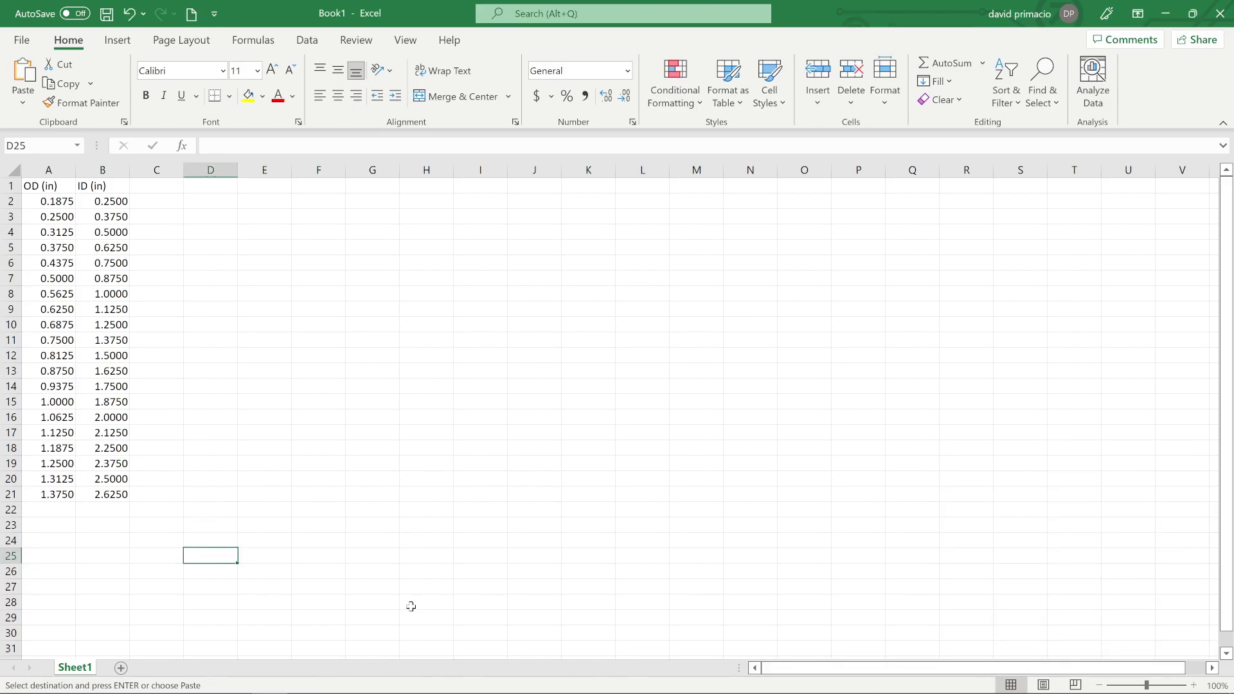
mouse_move(462, 692)
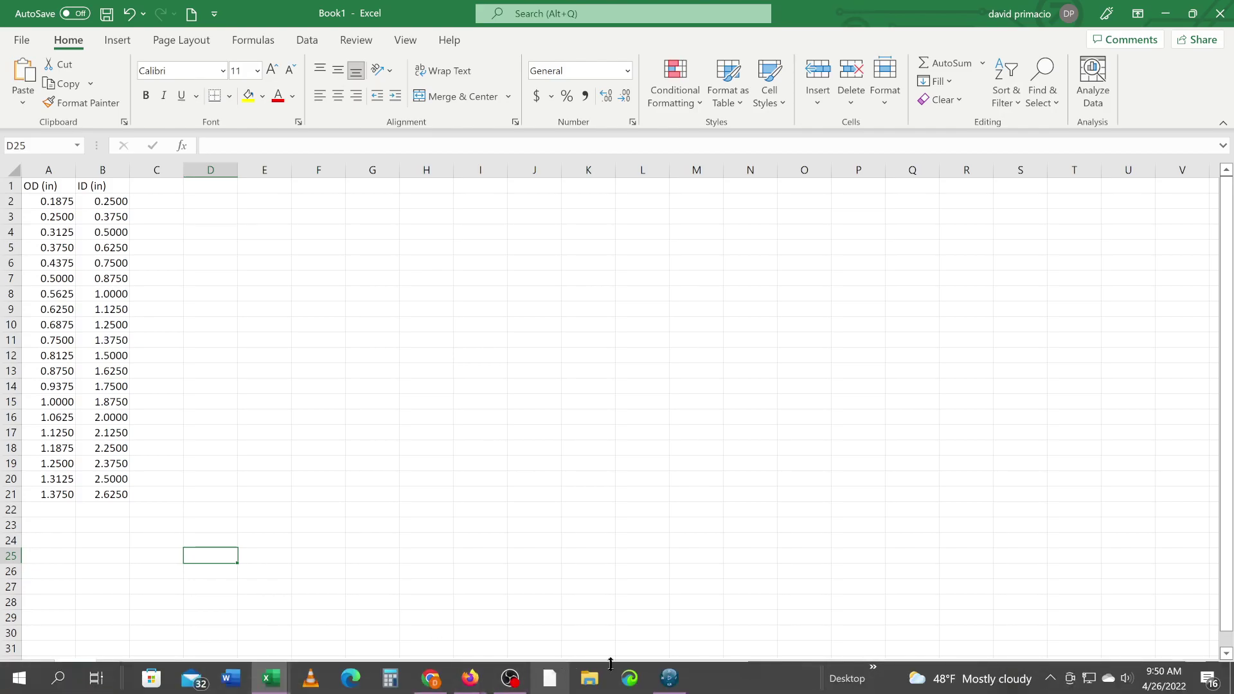
Step: Begin DesignTable.1 on the CATIA washer part using 'Create a Design Table from a pre-existing file'
click(669, 677)
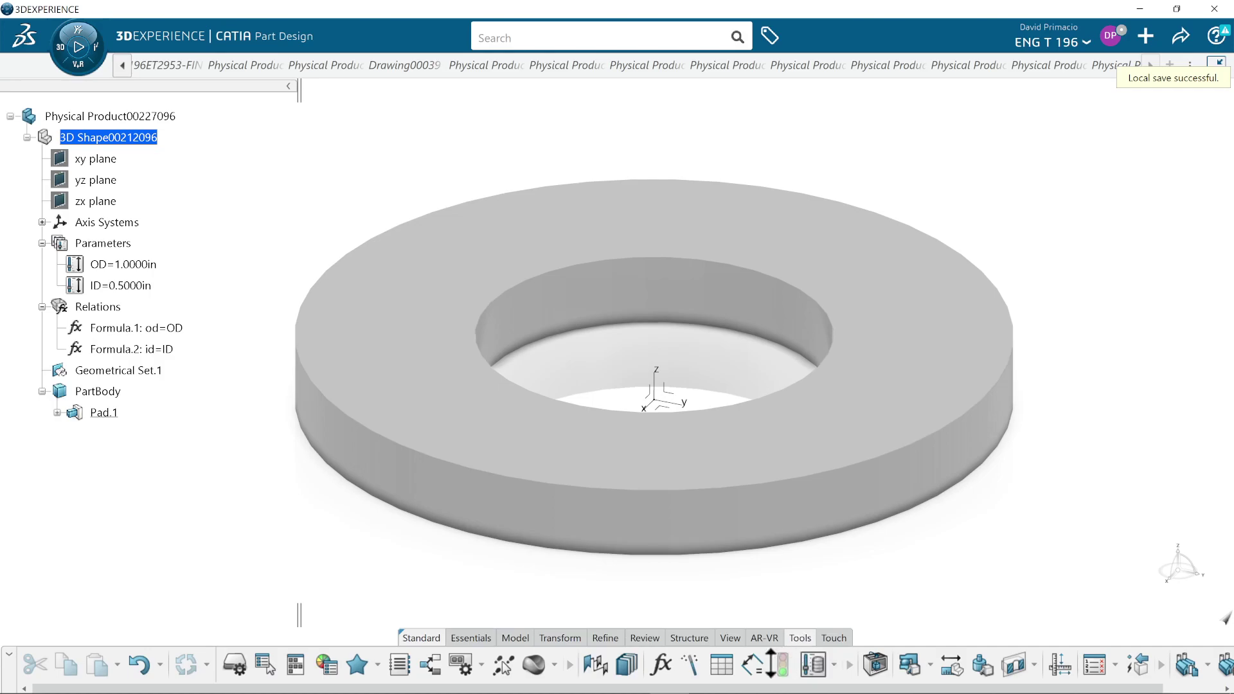
click(723, 662)
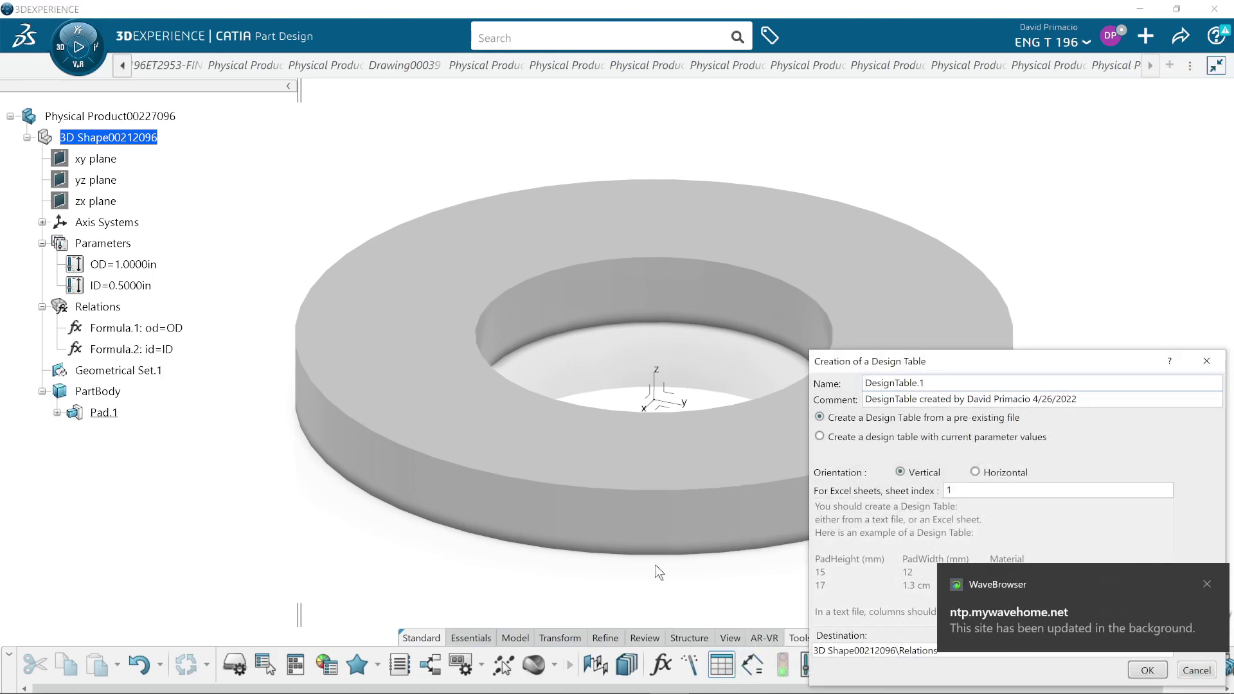
click(1205, 584)
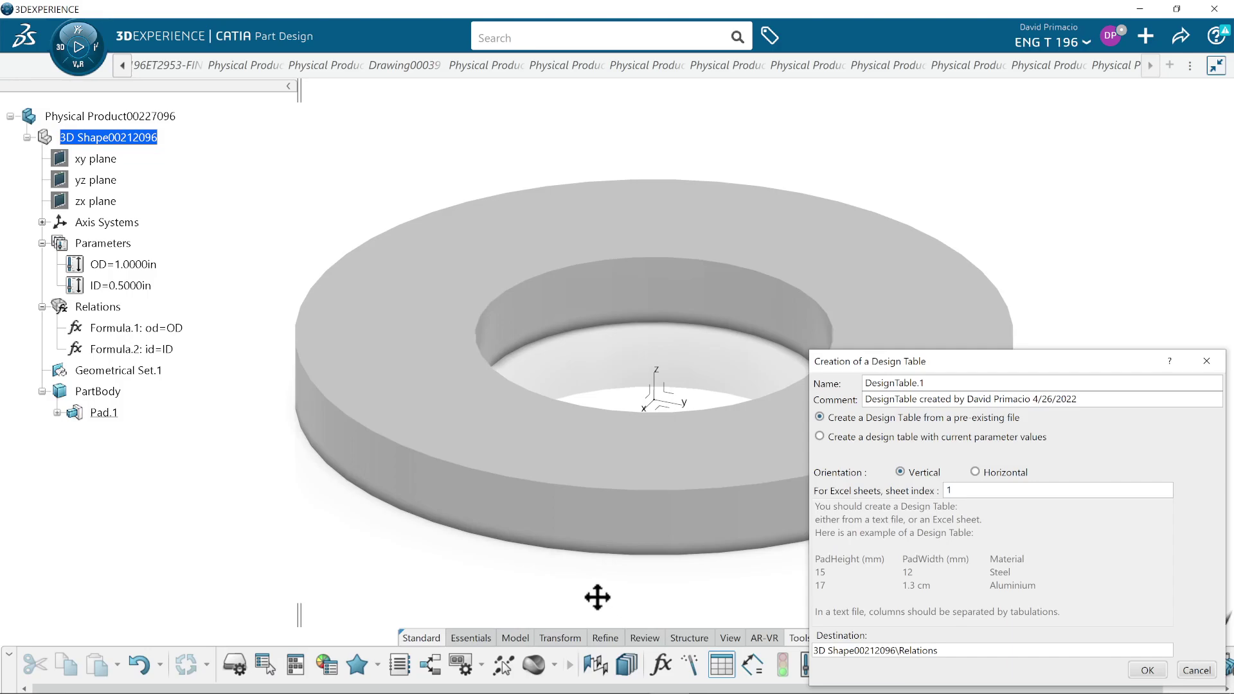
middle_drag(593, 596, 518, 518)
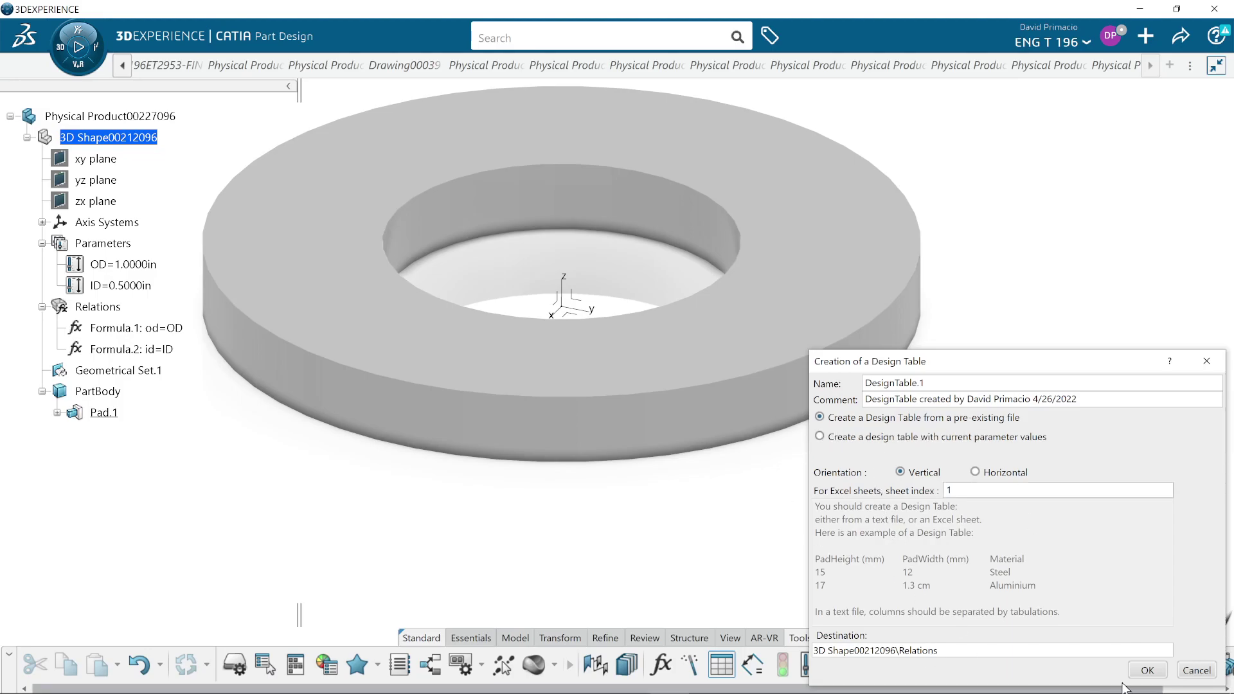
Step: Create DesignTable.1 from an existing file, then cancel the file browser without choosing a file
click(1148, 670)
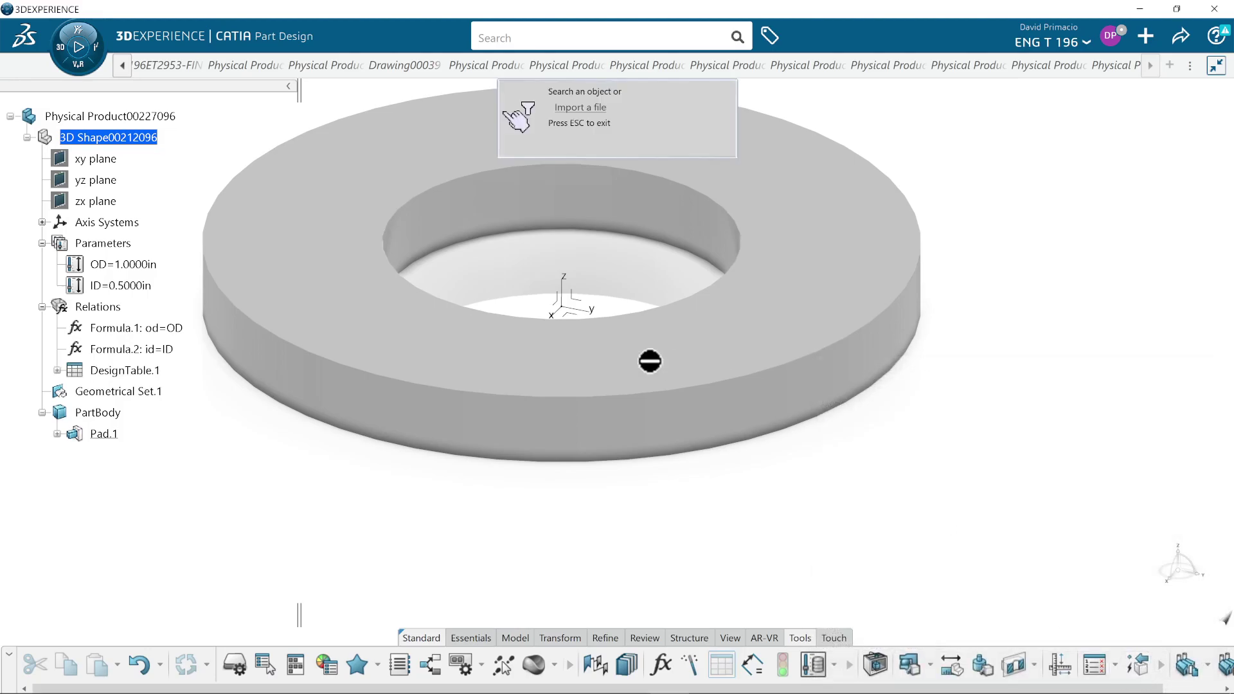
click(567, 107)
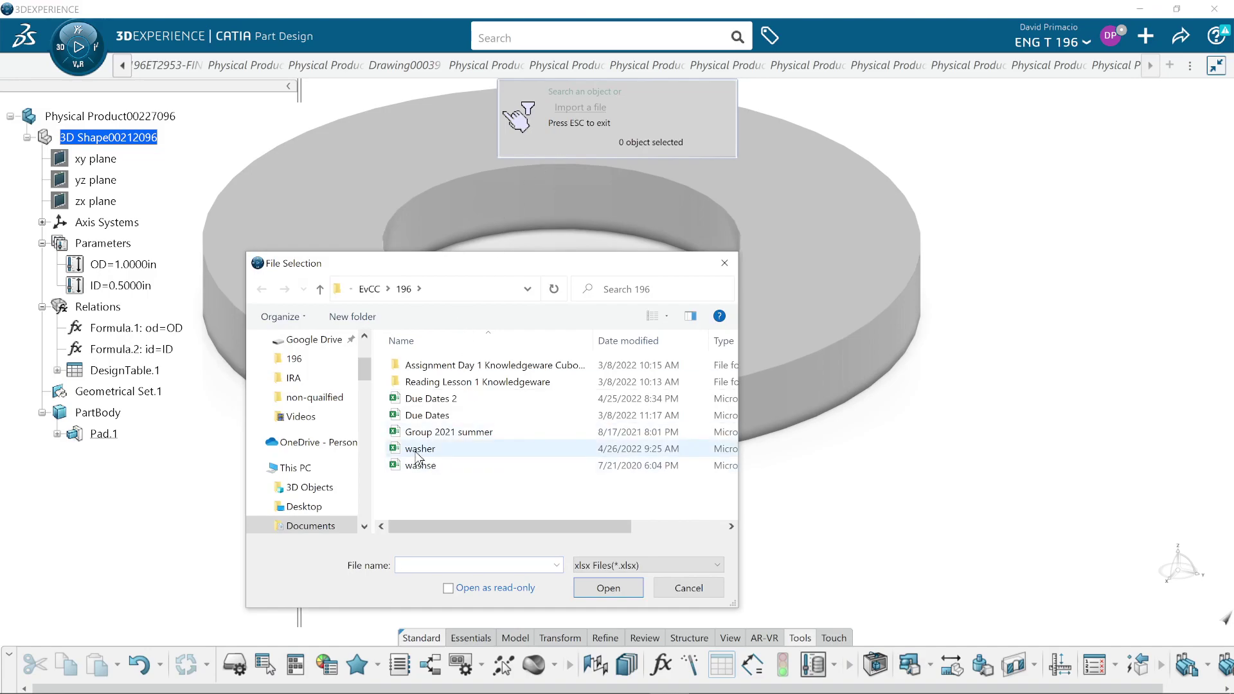
click(688, 587)
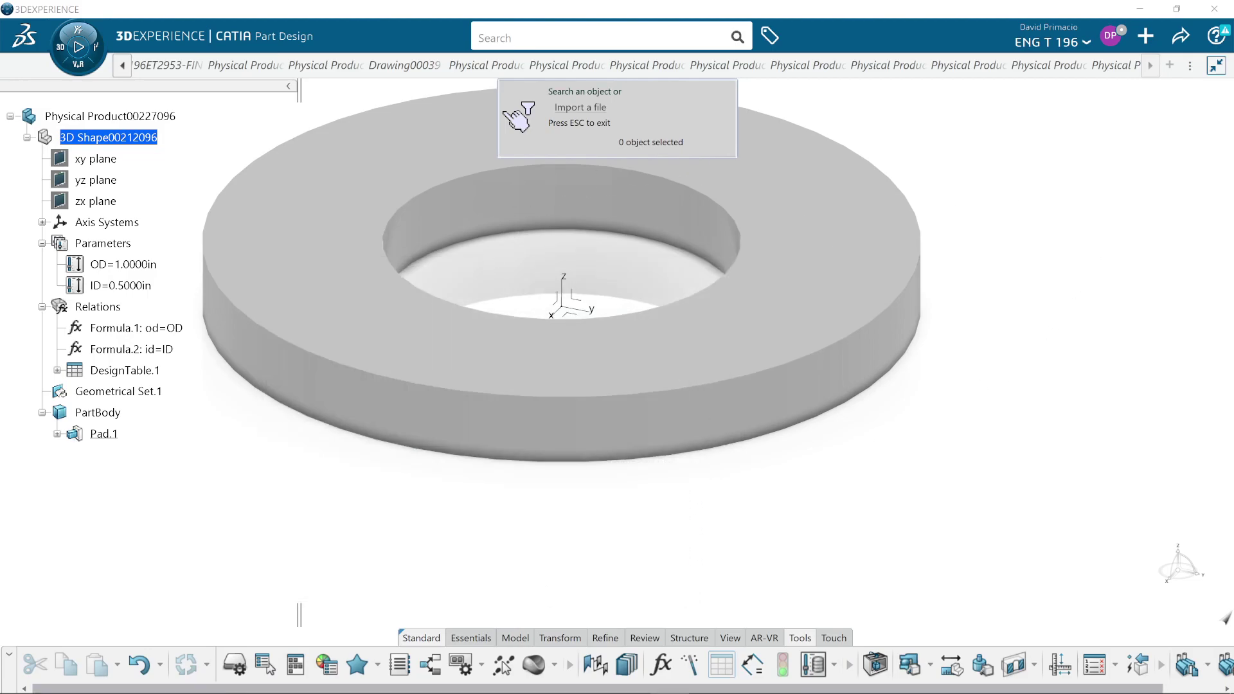
Step: Save Excel's Book1 OD/ID size table as 'Washer Spring 2022' in the 196 folder
mouse_move(333, 674)
mouse_move(276, 686)
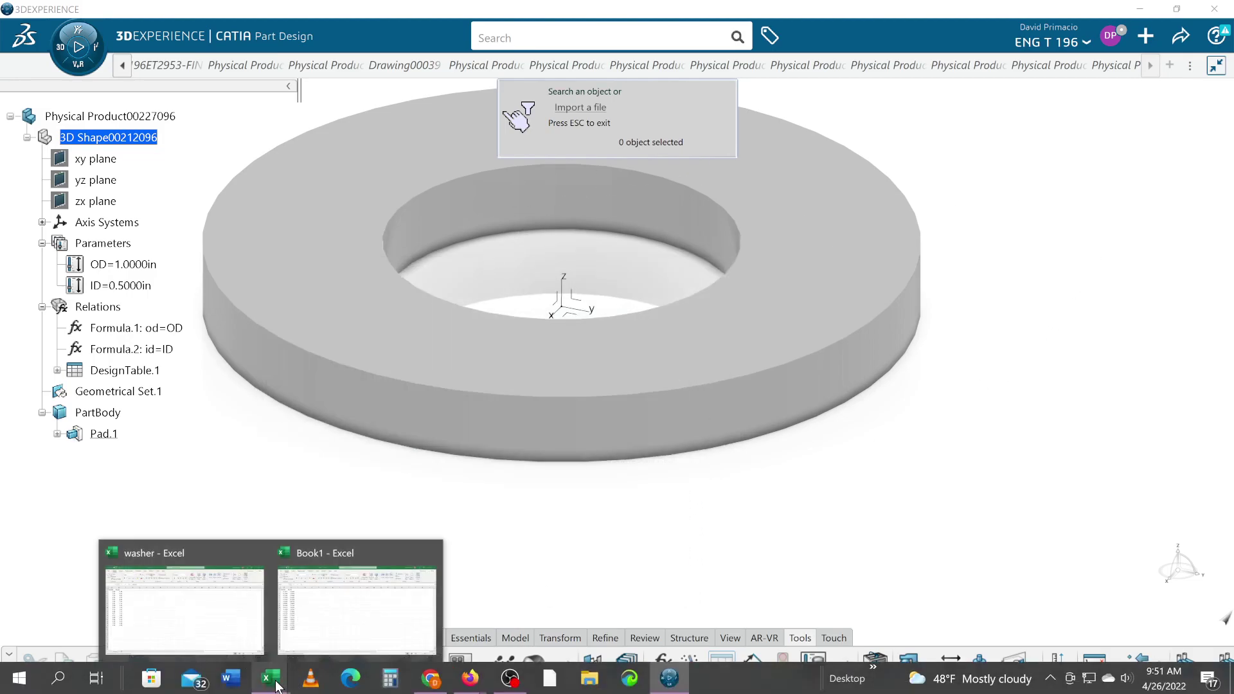
click(301, 653)
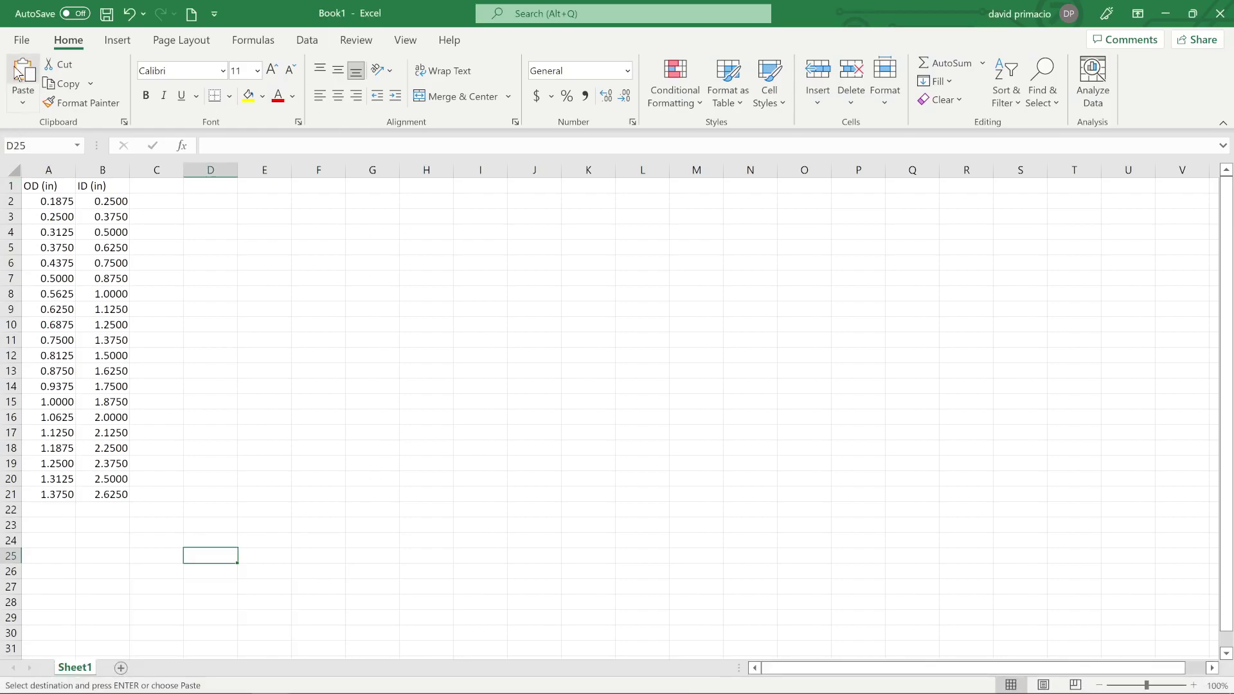
click(21, 42)
click(33, 251)
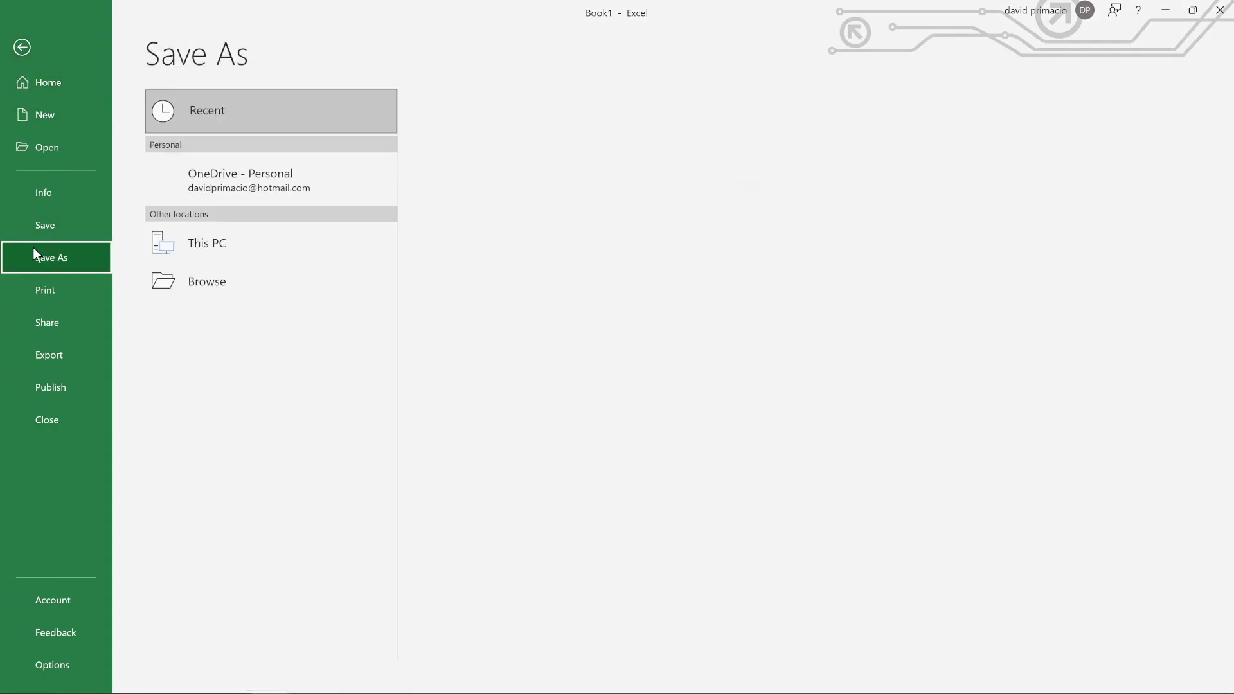
click(451, 177)
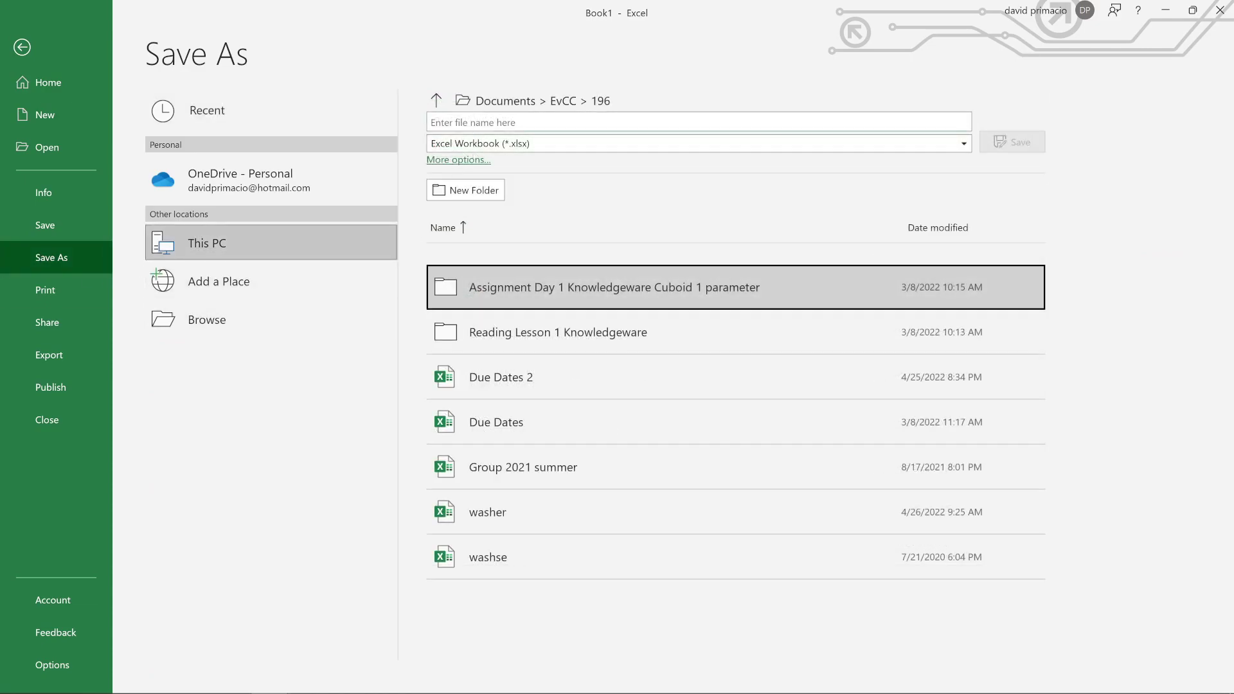
click(432, 121)
text(Washer Spring 2022)
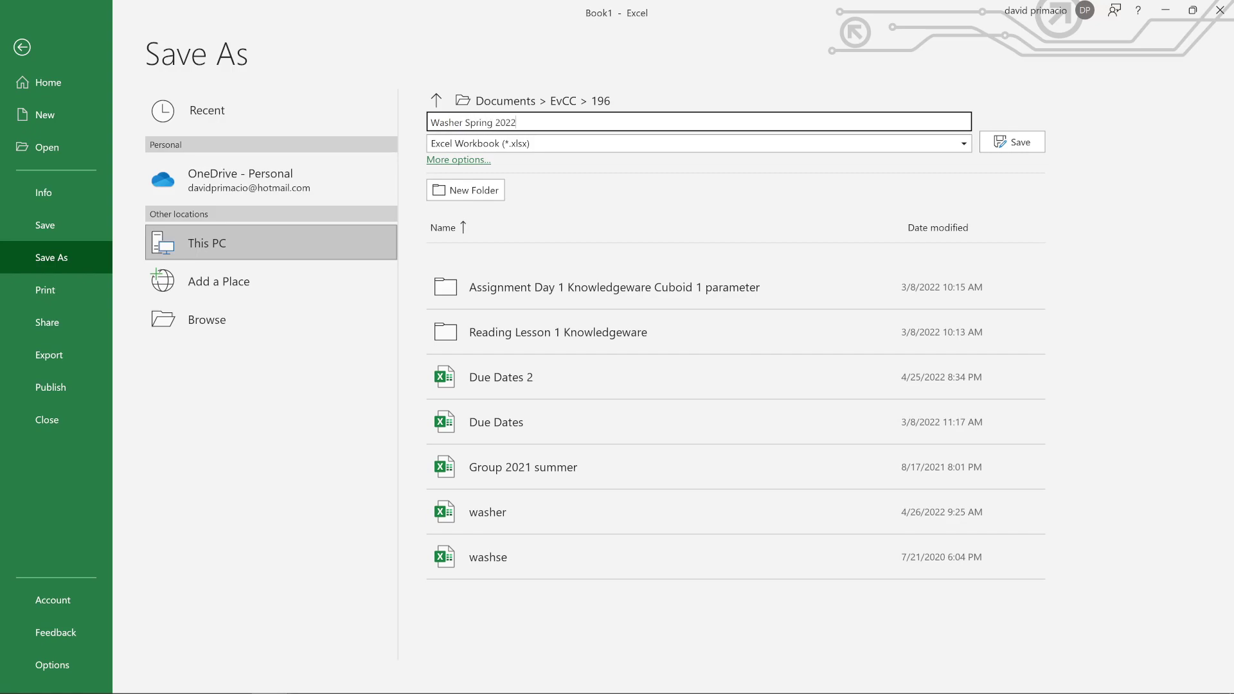
key(Return)
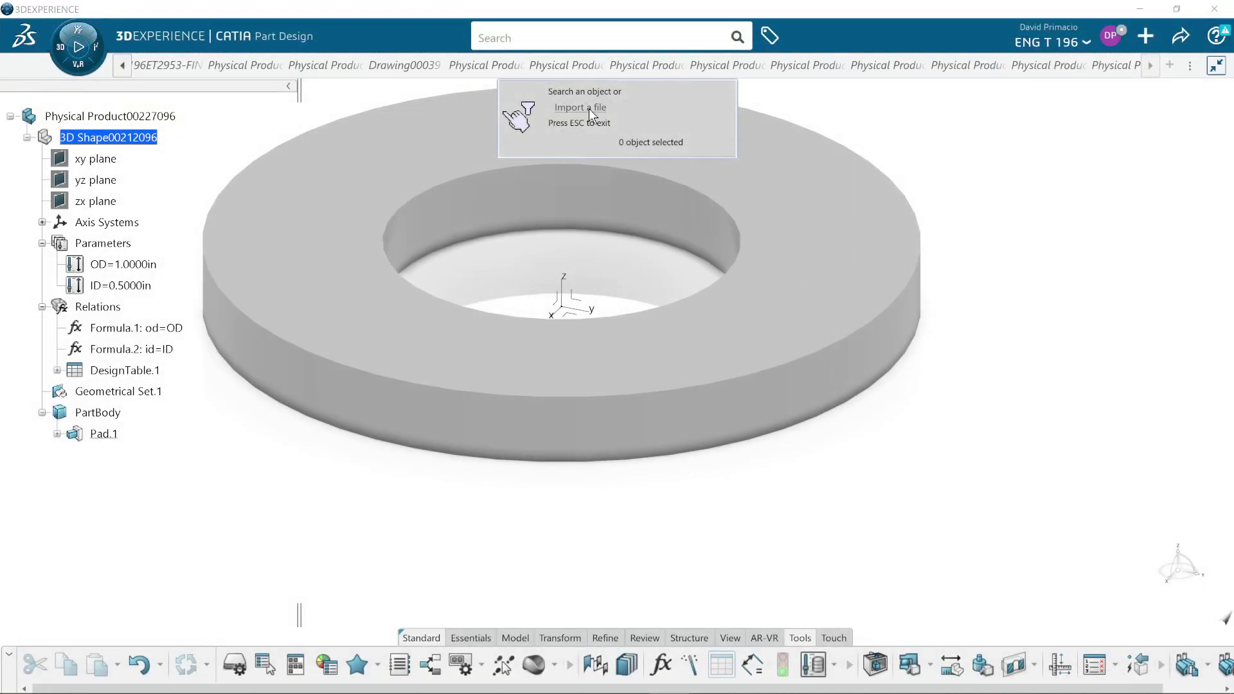
Step: Import the Washer Spring 2022 workbook as the design table's source file and confirm it
click(589, 109)
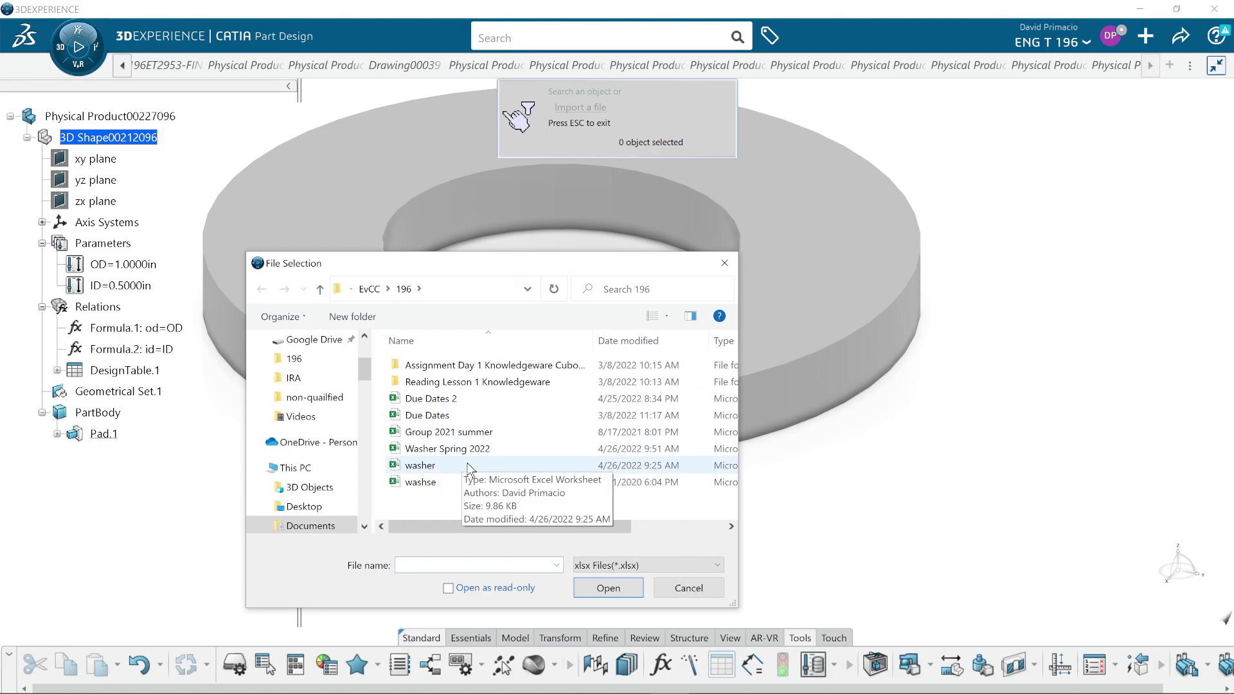
click(480, 446)
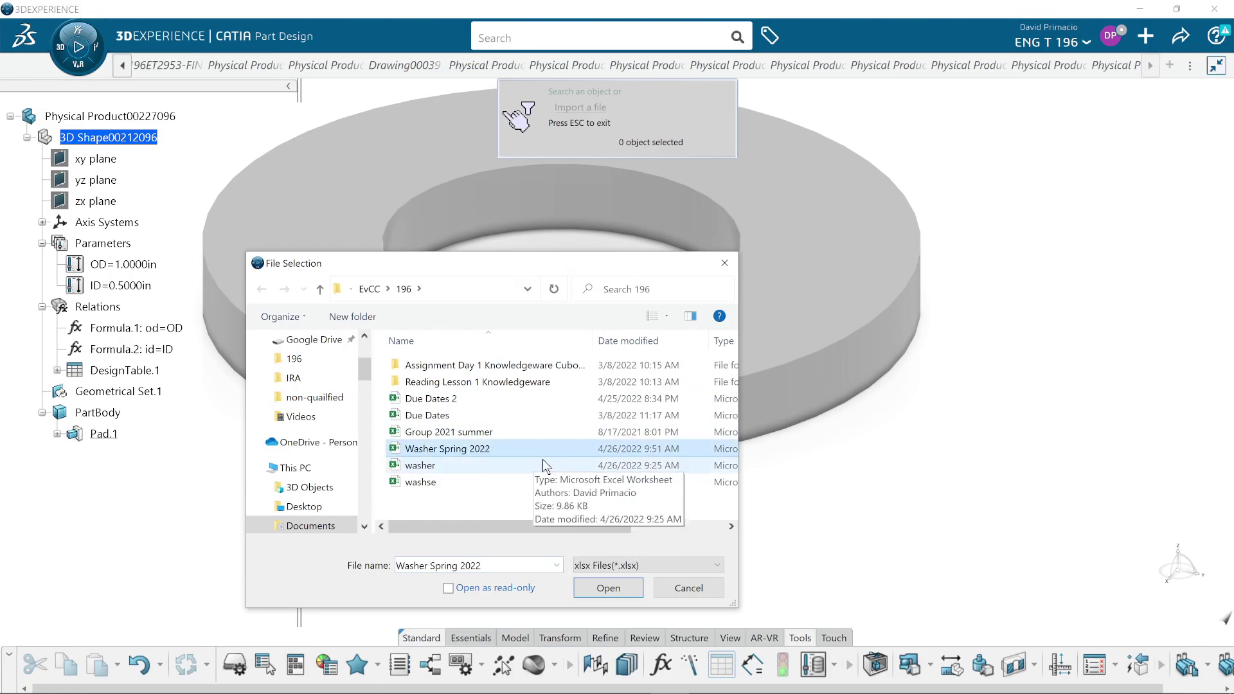
click(585, 587)
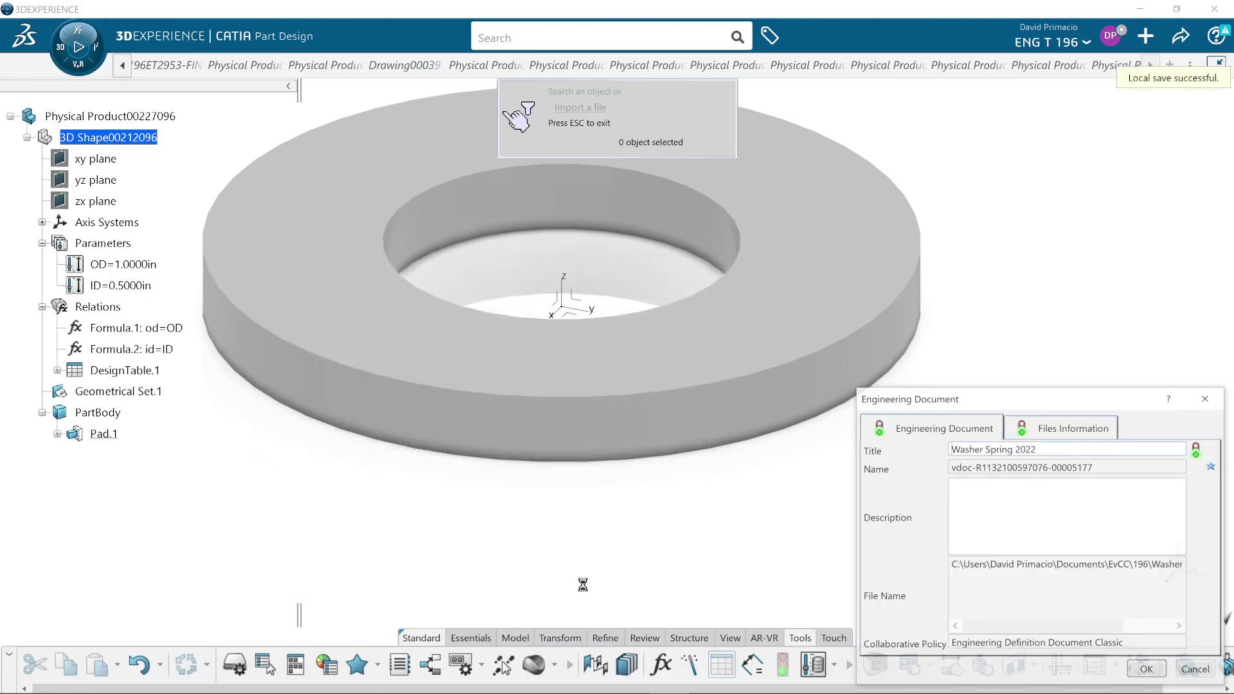
click(1148, 672)
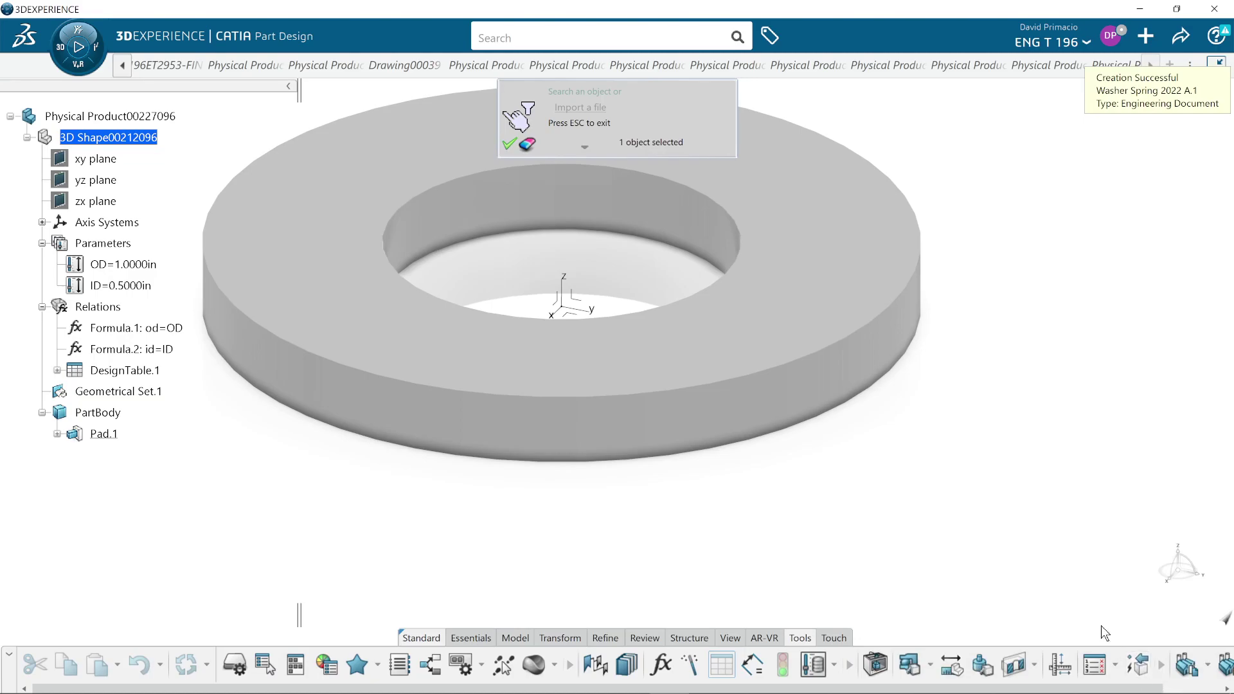
click(507, 146)
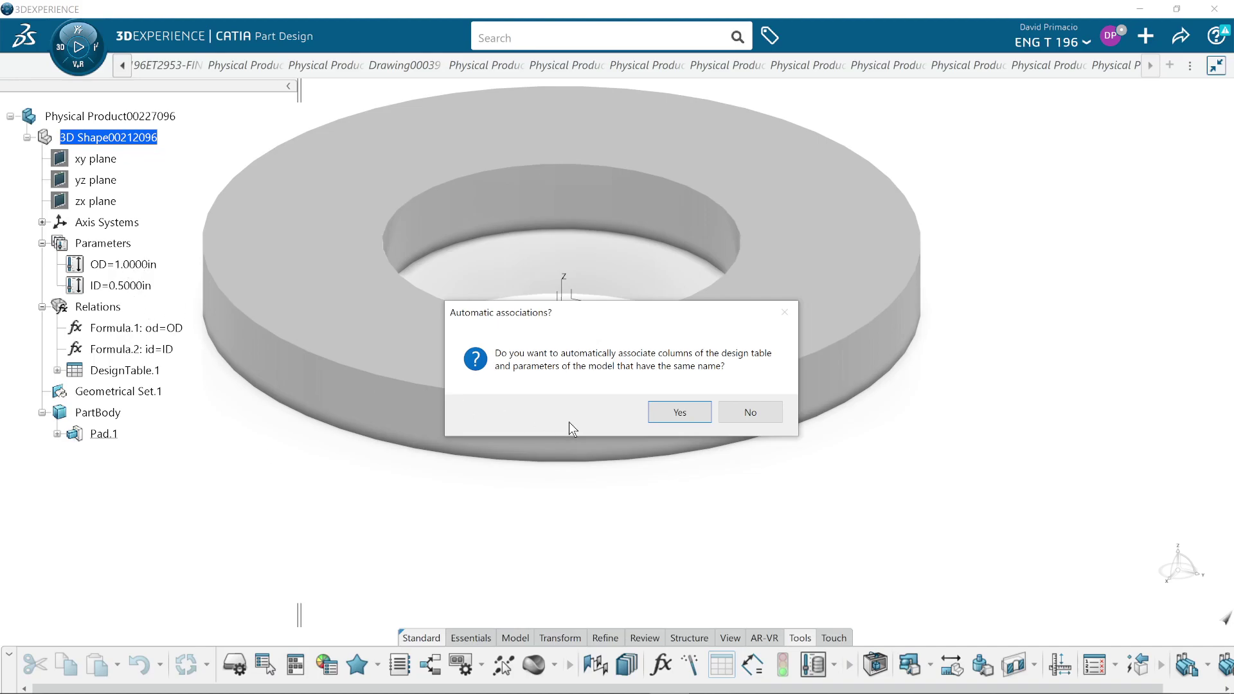
Step: Auto-associate the OD and ID columns with the parameters and apply configuration row 1 (0.1875in, 0.2500in)
click(672, 414)
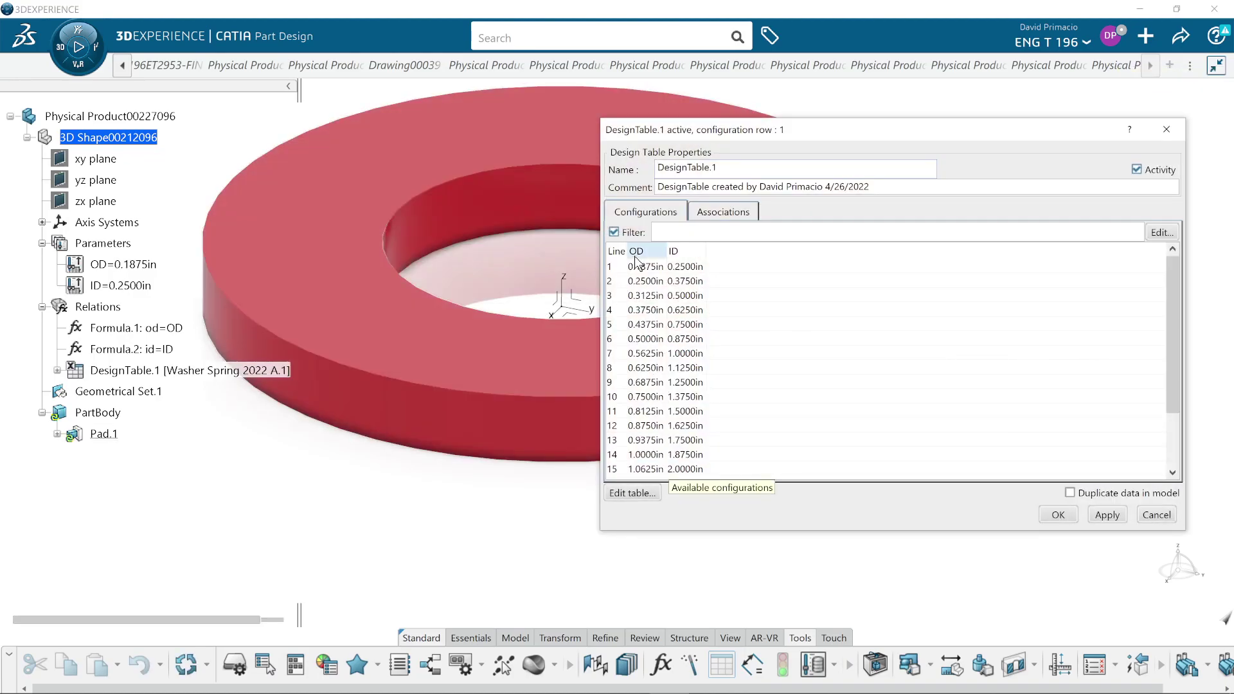
middle_drag(427, 504, 521, 506)
click(698, 269)
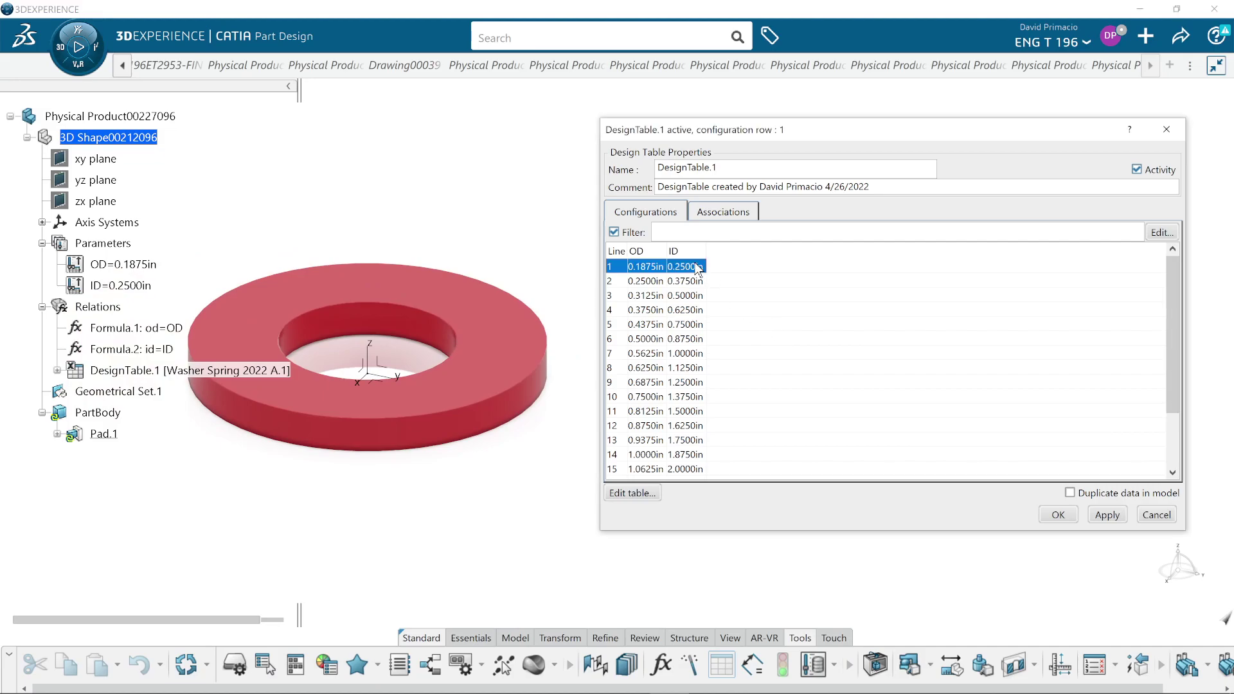
click(1107, 515)
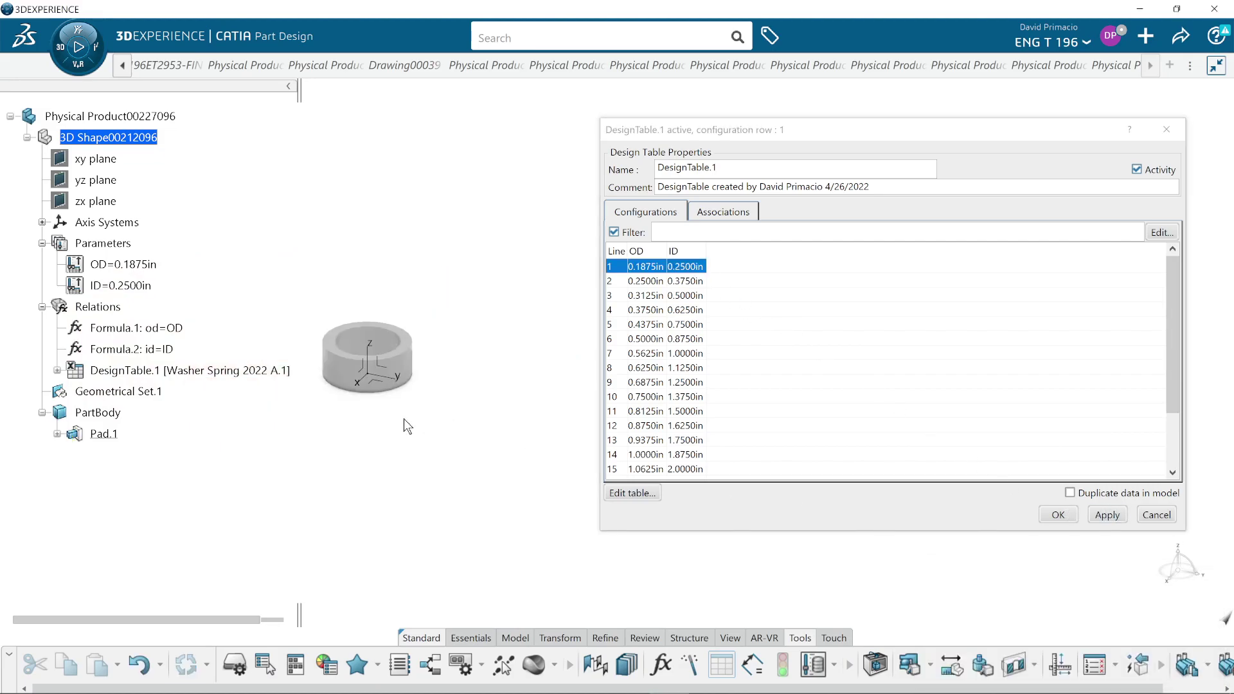
Step: Apply configuration row 20 (OD 1.3750in, ID 2.6250in) and inspect the resized washer
middle_drag(378, 440, 466, 446)
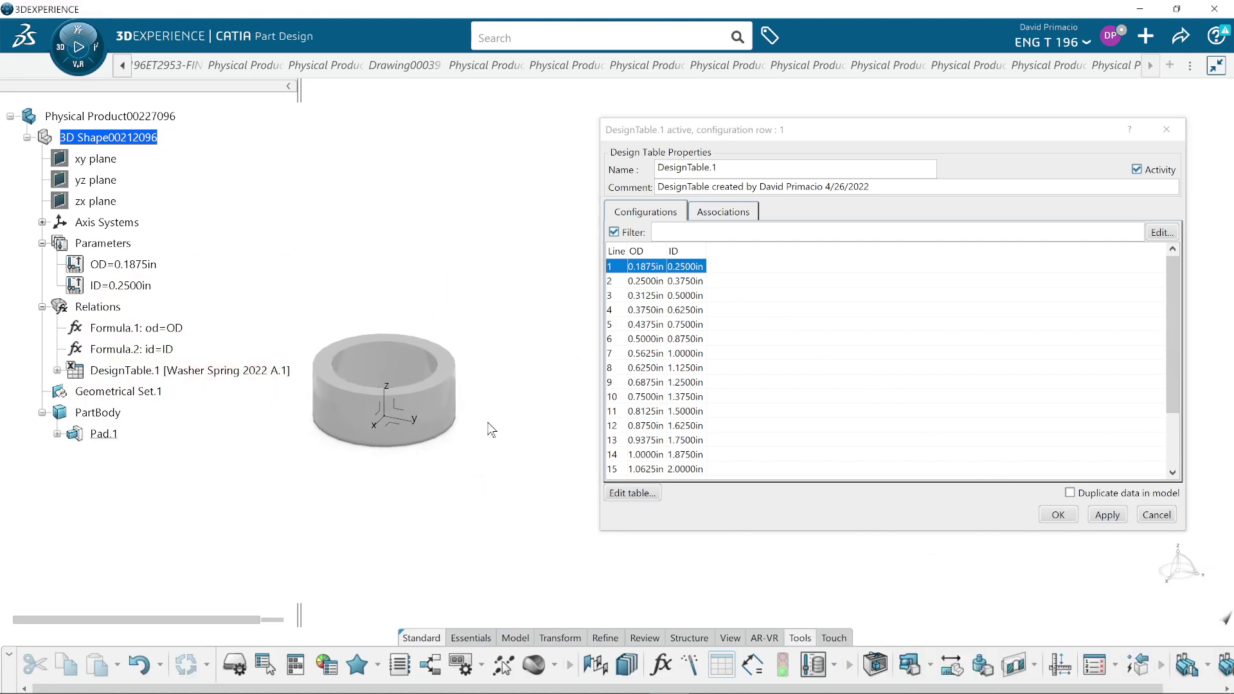
scroll(643, 450, down, 2)
click(681, 470)
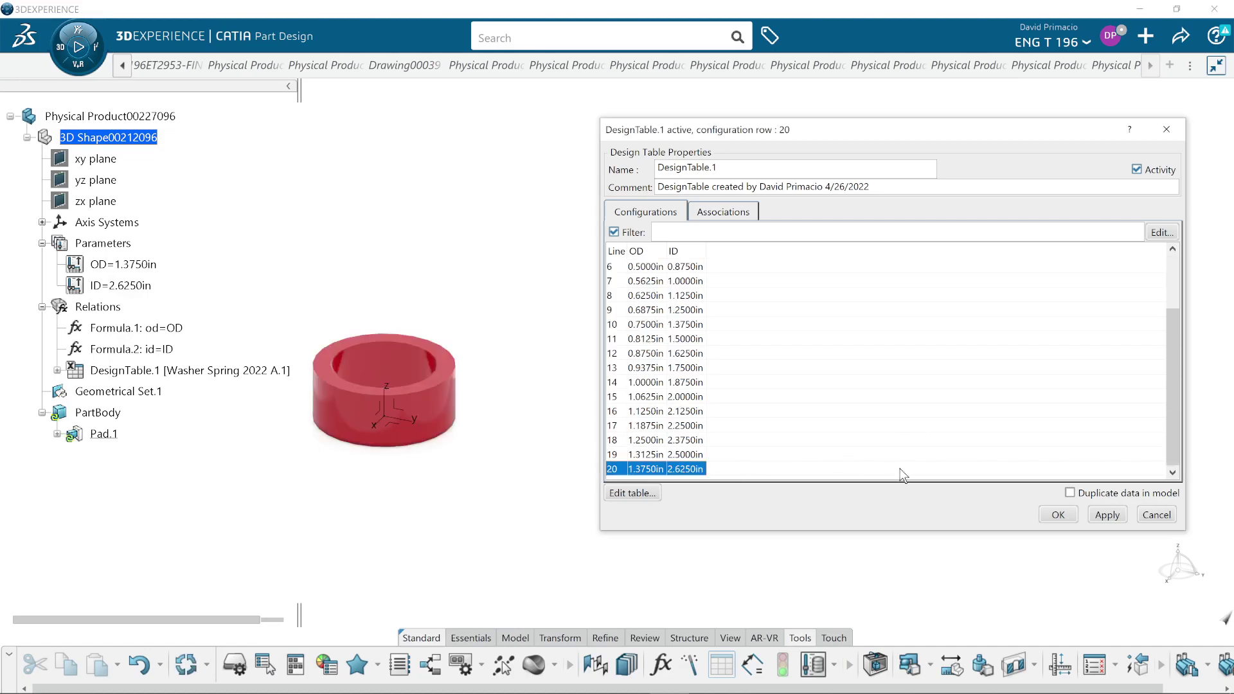
click(1107, 515)
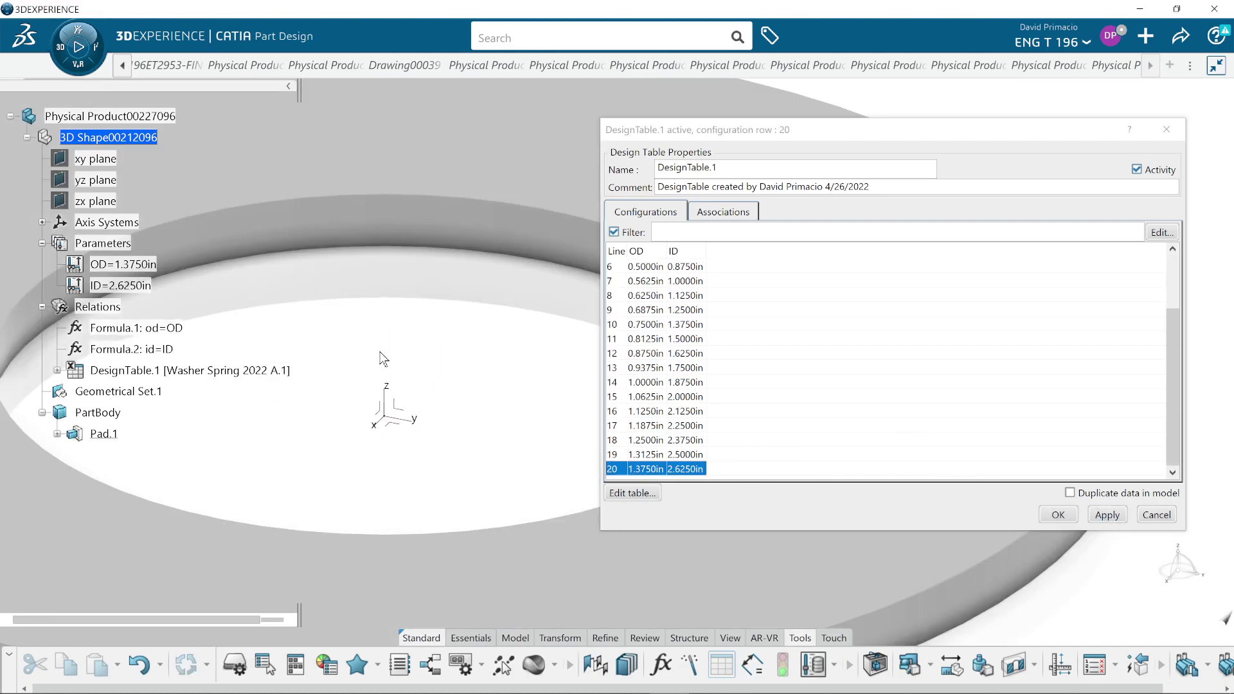
middle_drag(389, 367, 391, 421)
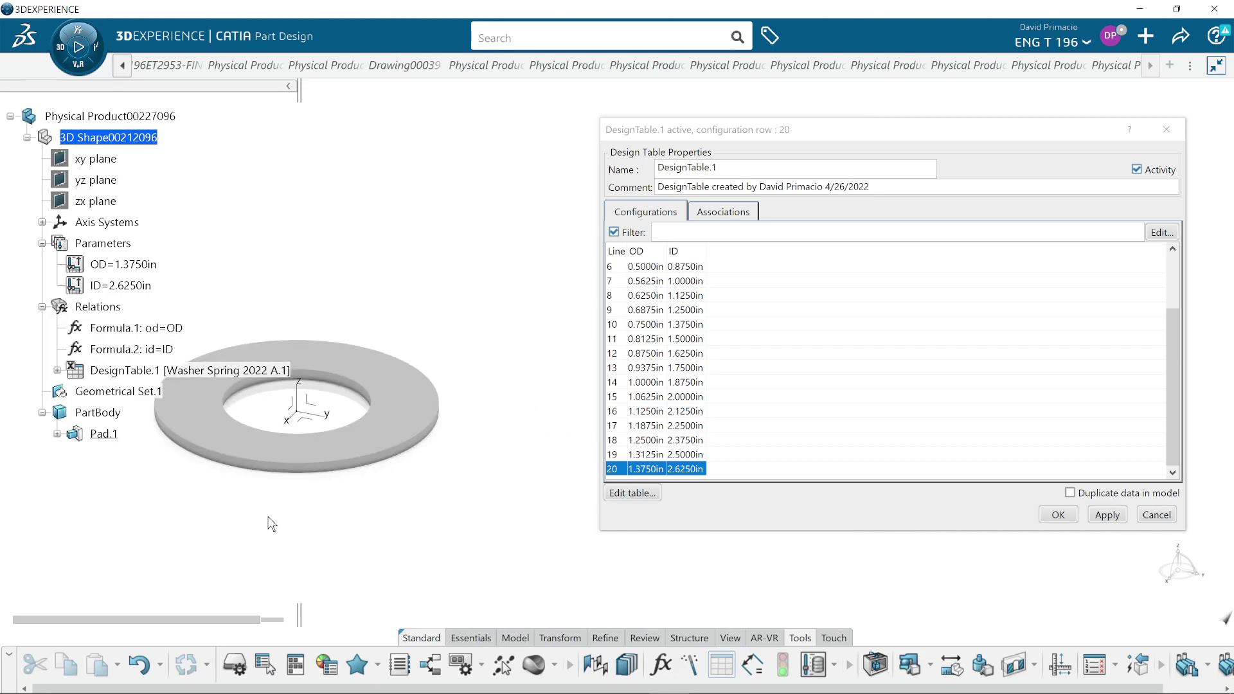
middle_drag(325, 529, 349, 531)
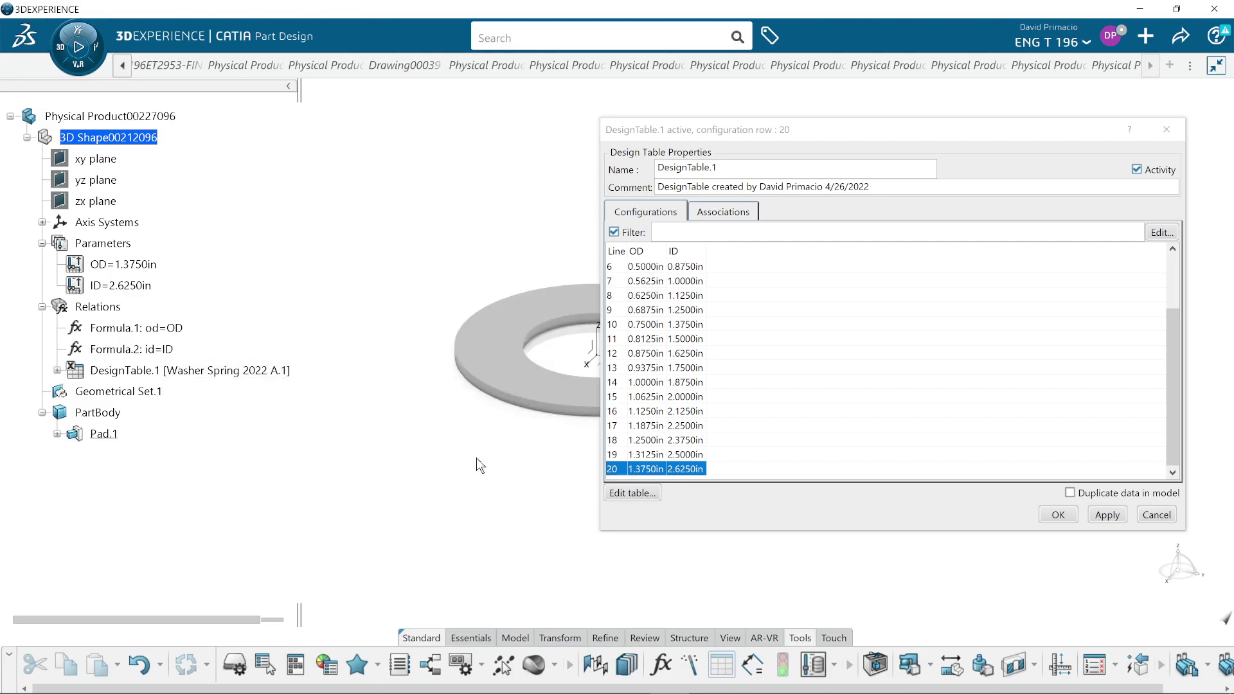
middle_drag(376, 492, 376, 497)
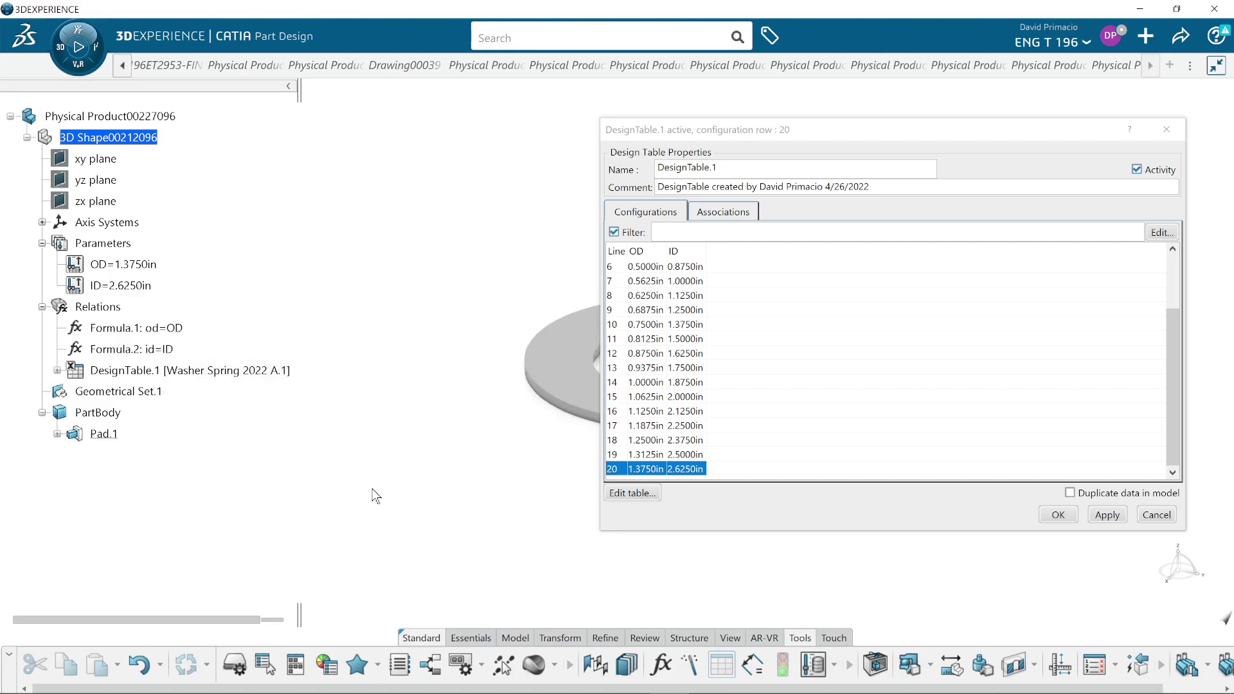
middle_drag(525, 476, 391, 492)
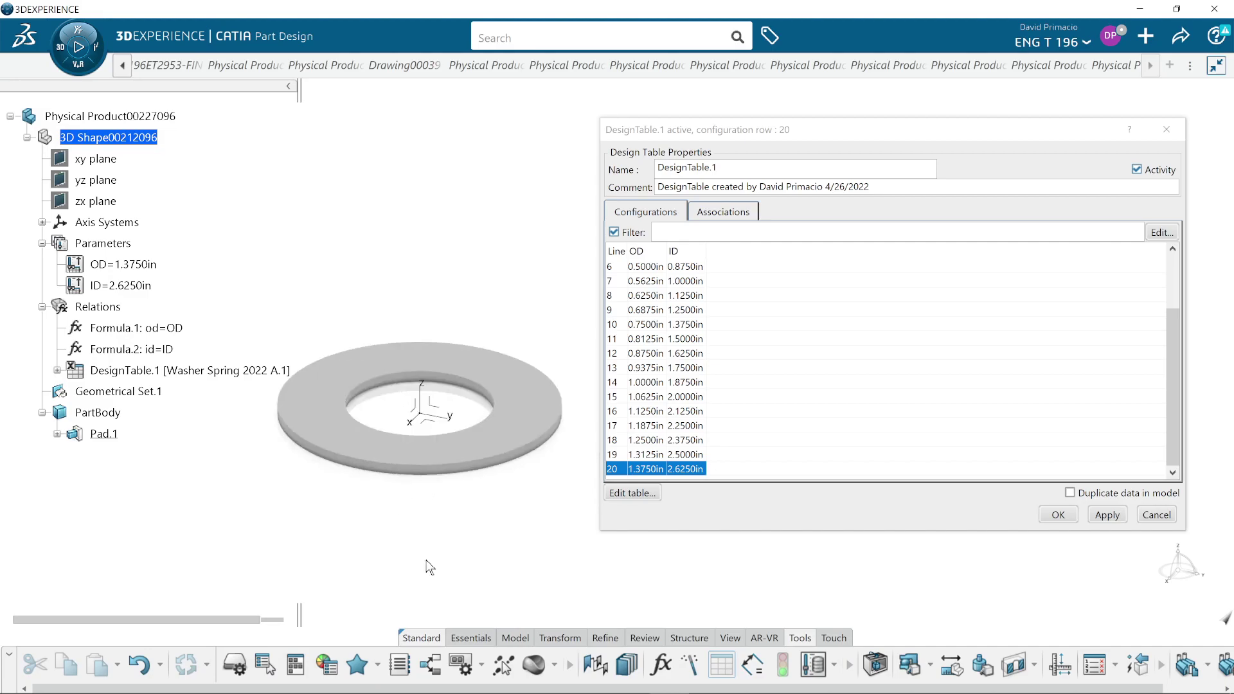